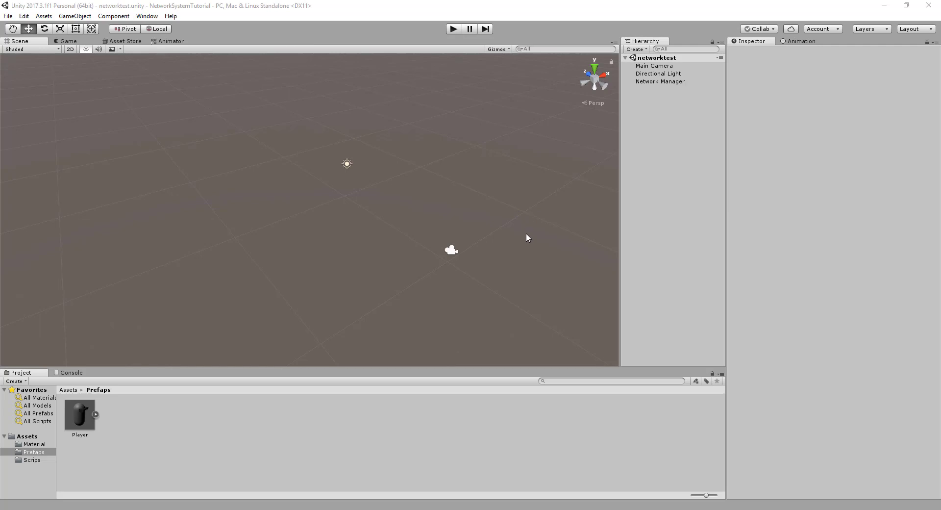
# Enter play mode and start the game as LAN Host.
pyautogui.moveTo(529, 236); pyautogui.dragTo(509, 237, button='right')
pyautogui.click(454, 29)
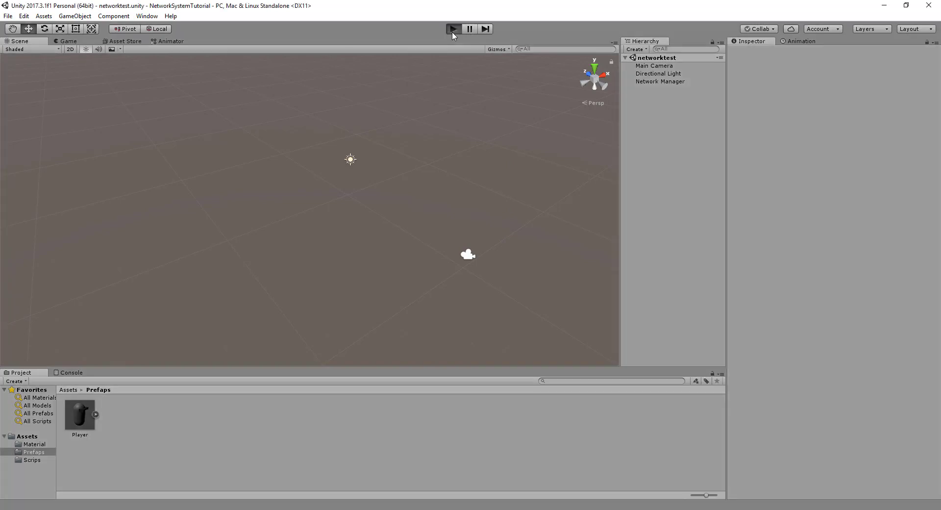
pyautogui.click(107, 79)
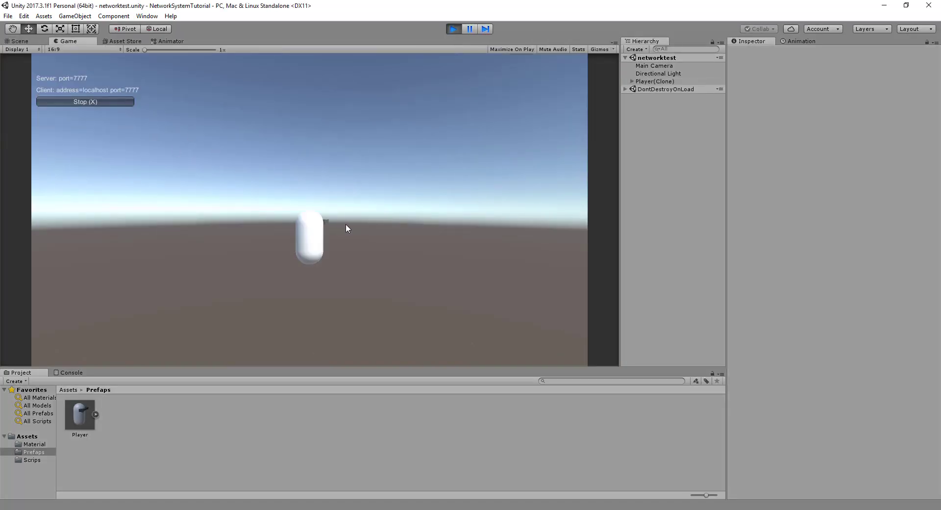
# Drive the player capsule with the arrow keys, then stop play mode and open the Scrips folder.
pyautogui.press('Right')
pyautogui.press('Up')
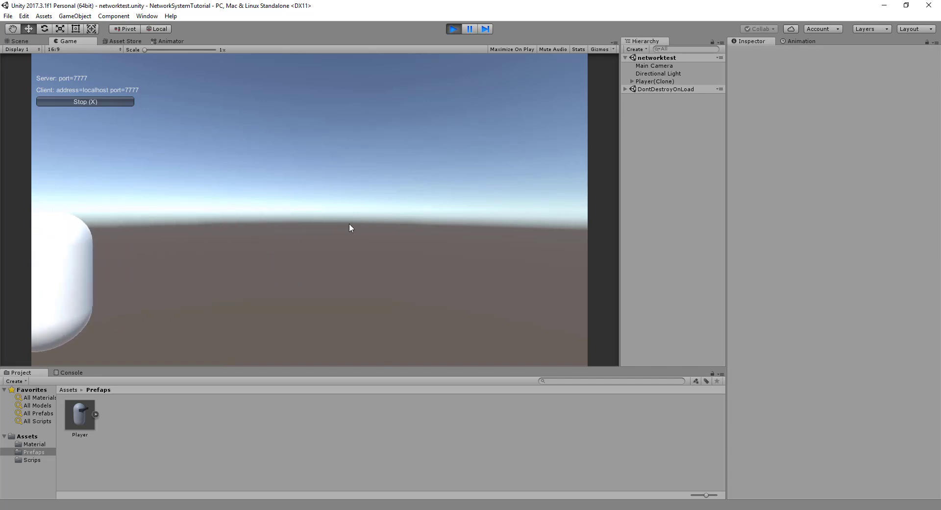
pyautogui.press('Down')
pyautogui.press('Left')
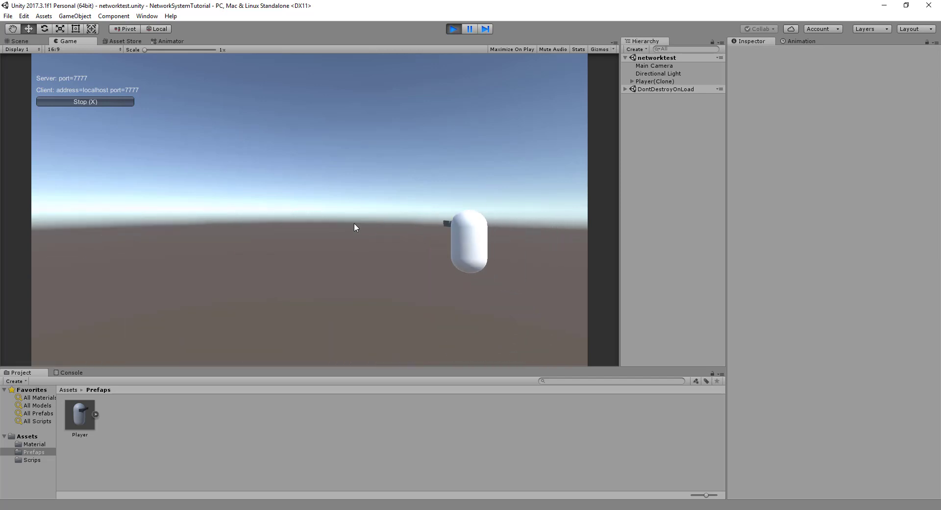
pyautogui.click(454, 28)
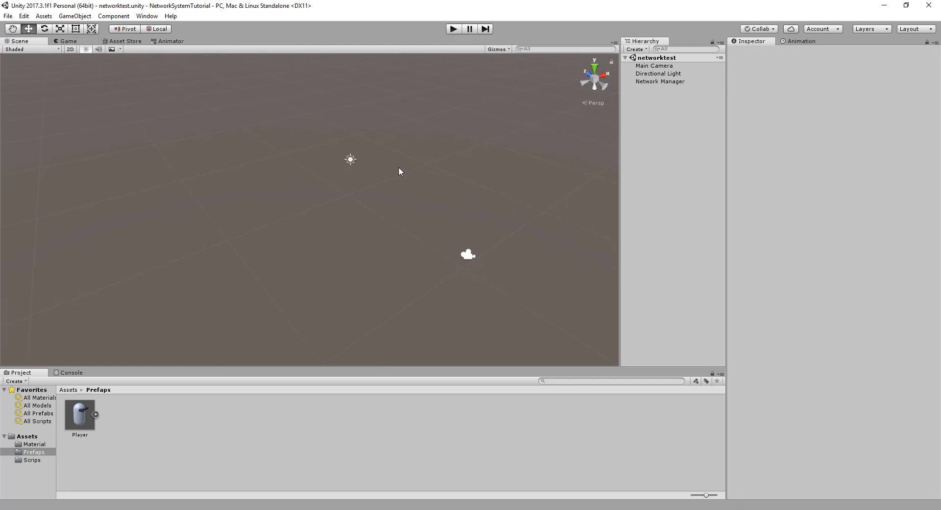
pyautogui.click(42, 460)
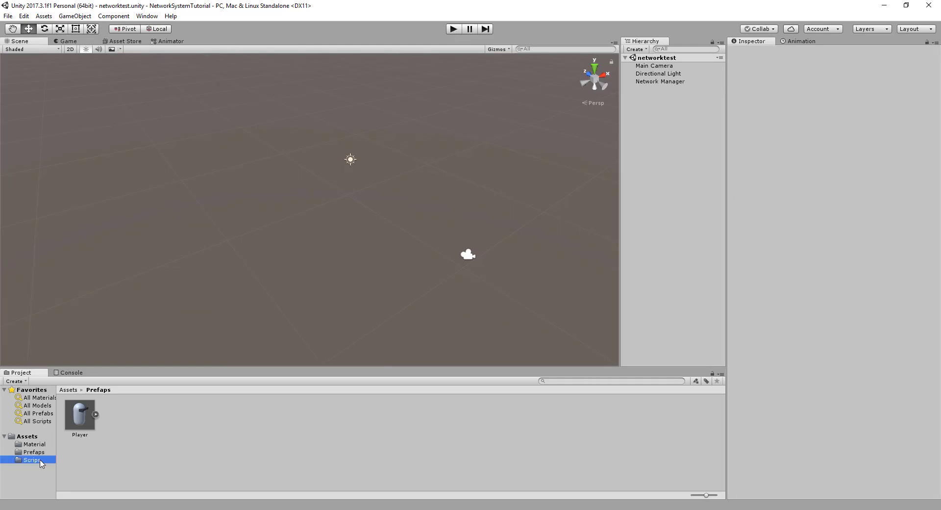
# Review PlayerControll.cs's isLocalPlayer check in Update in Visual Studio, then return to Unity.
pyautogui.doubleClick(77, 424)
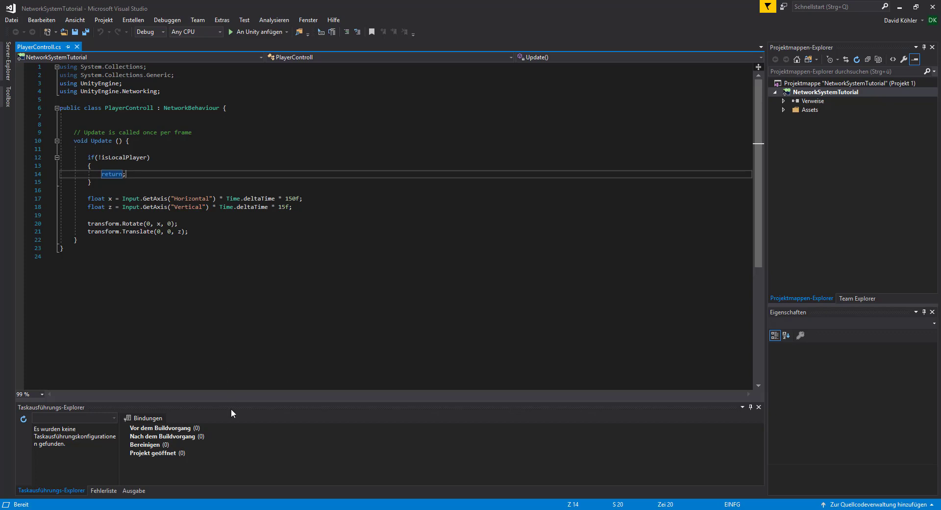
pyautogui.hotkey('alt', 'Tab')
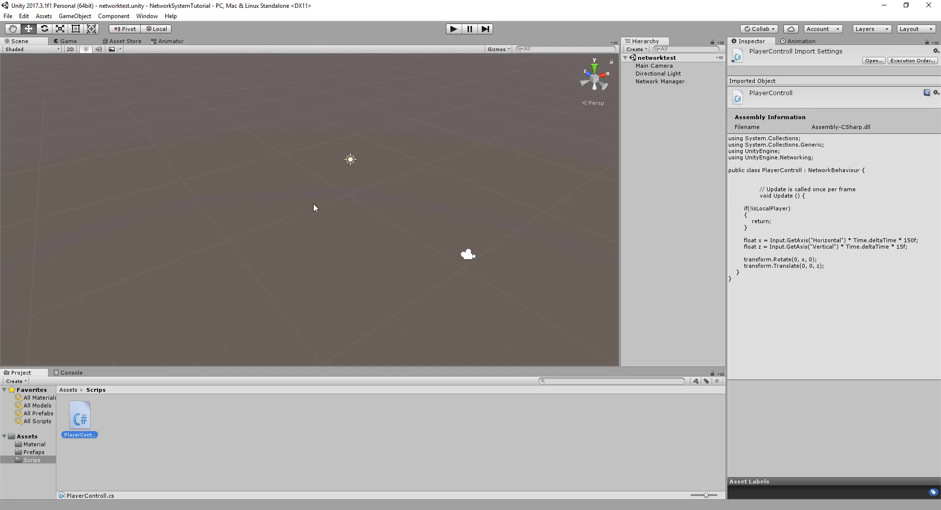
# Create a new 3D sphere and frame it in the scene view.
pyautogui.click(34, 445)
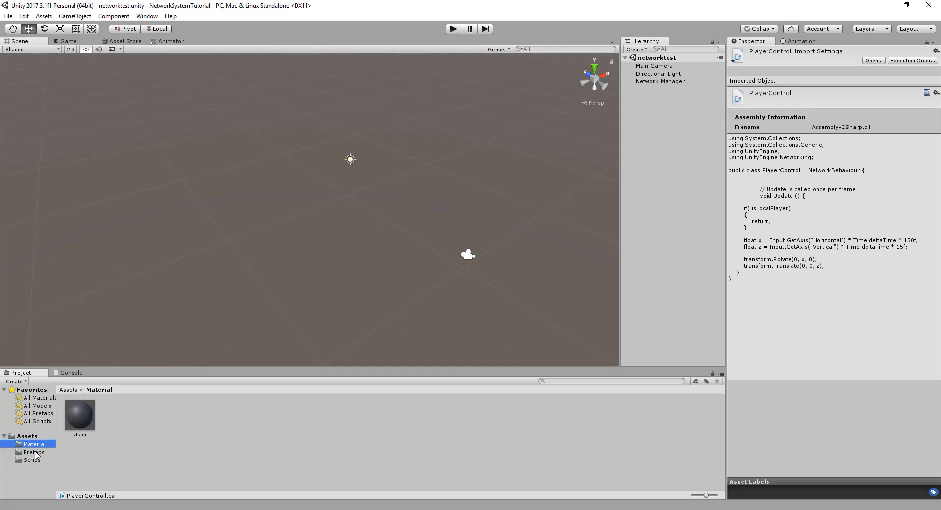
pyautogui.click(34, 452)
pyautogui.click(75, 16)
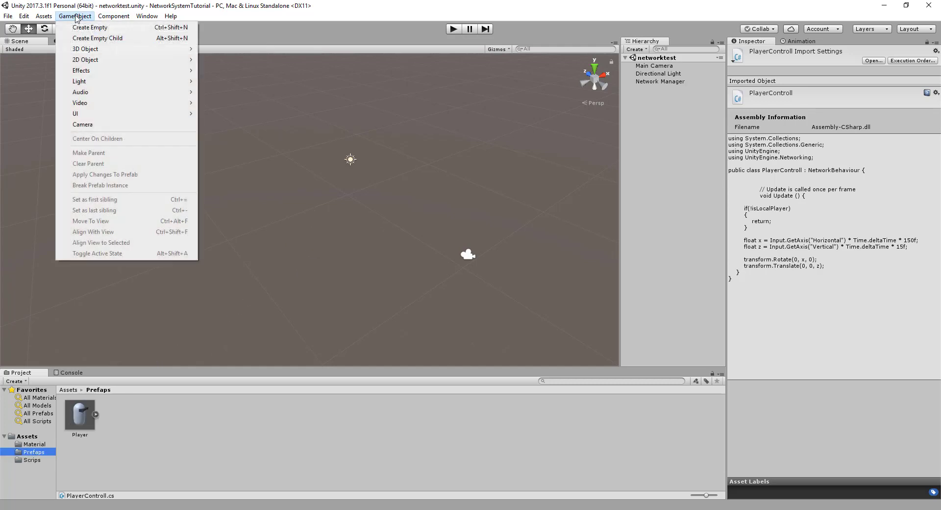
pyautogui.moveTo(96, 49)
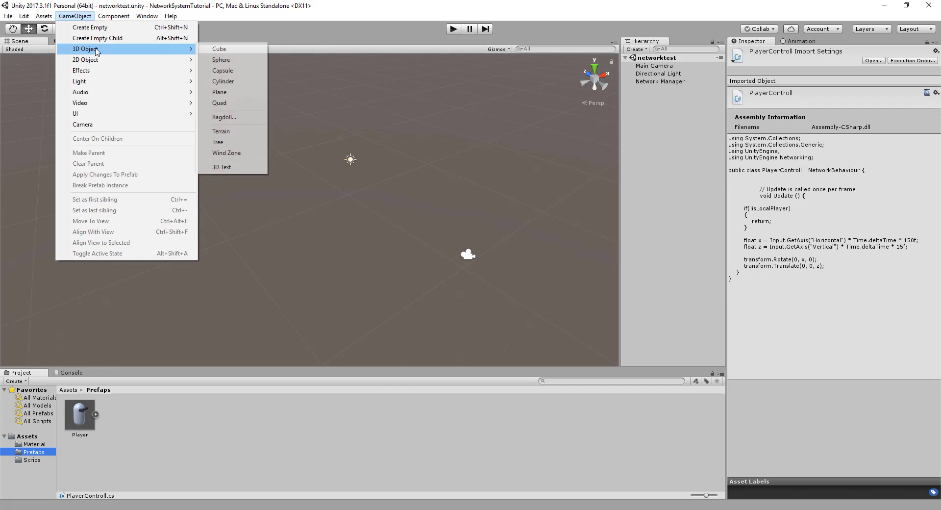
pyautogui.click(222, 60)
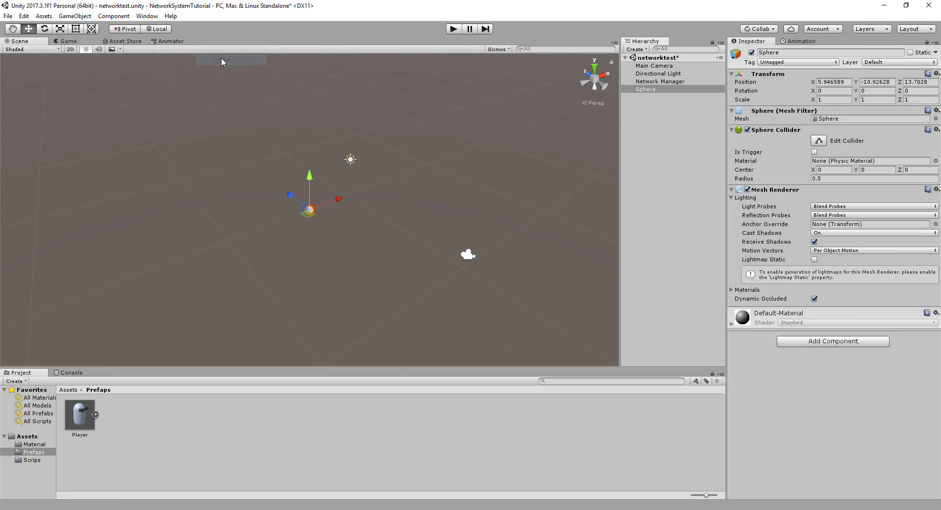
pyautogui.press('f')
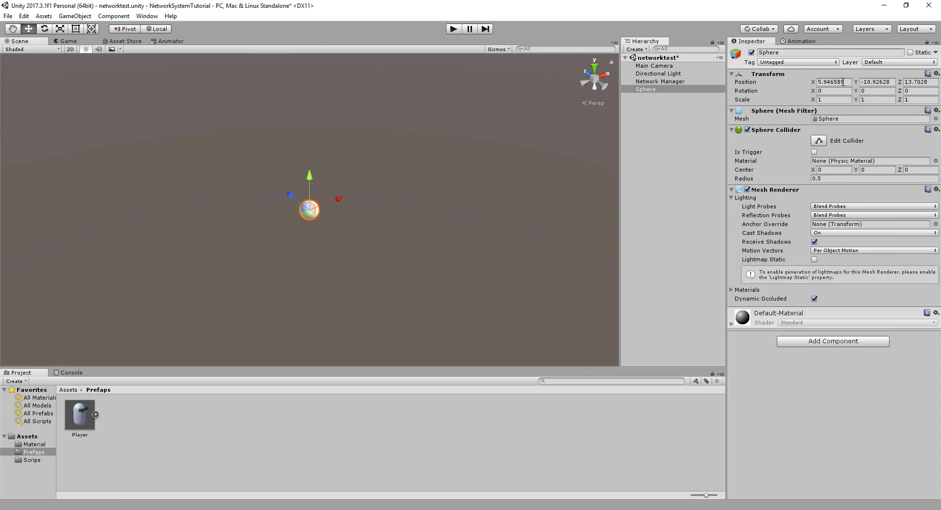
# Set the sphere's position to 0, 0, 0.
pyautogui.click(843, 82)
pyautogui.write('0')
pyautogui.press('Tab')
pyautogui.write('0')
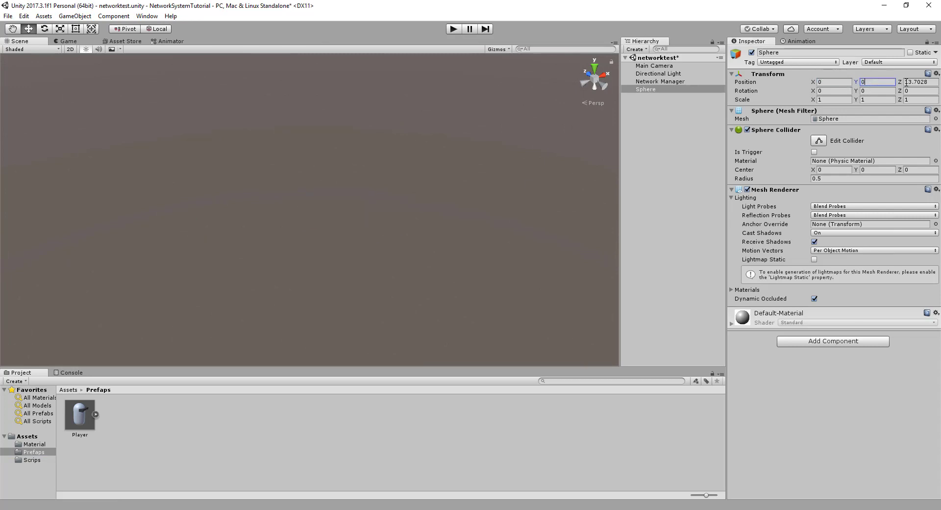
pyautogui.press('Tab')
pyautogui.write('0')
pyautogui.doubleClick(666, 89)
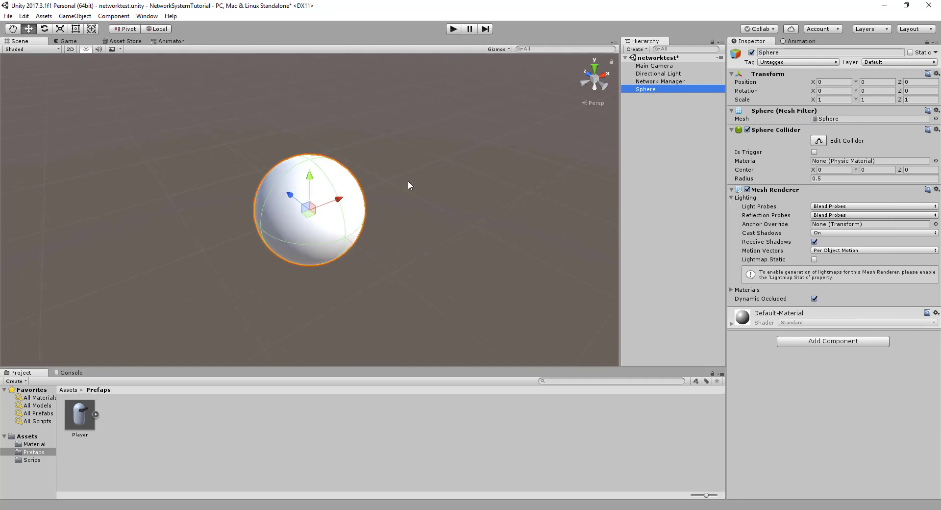
# Scale the sphere to 0.2 on all axes and rename it Bullet.
pyautogui.click(826, 99)
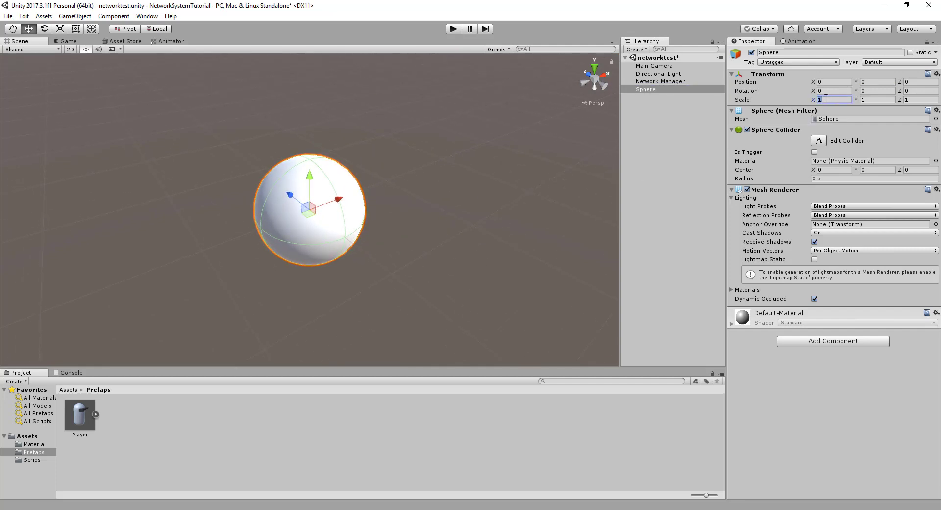
pyautogui.write('0.2')
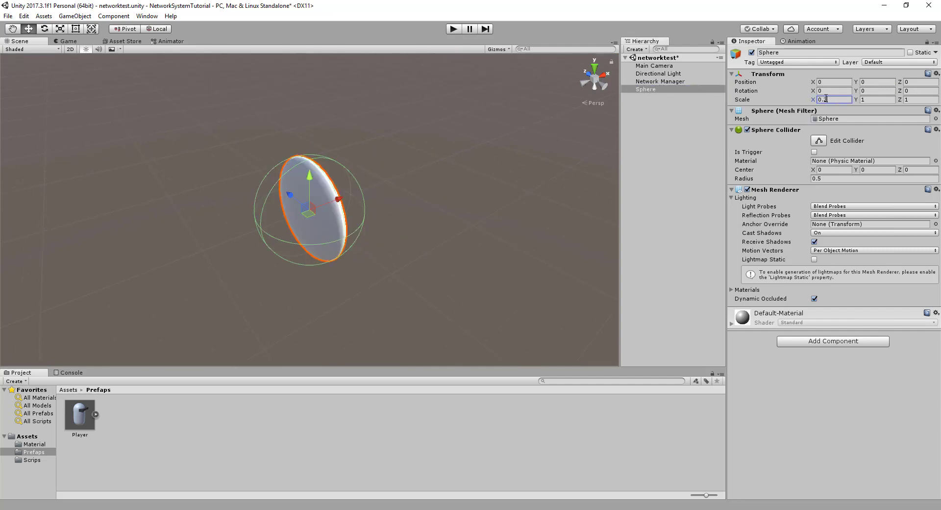
pyautogui.click(875, 101)
pyautogui.write('0.2')
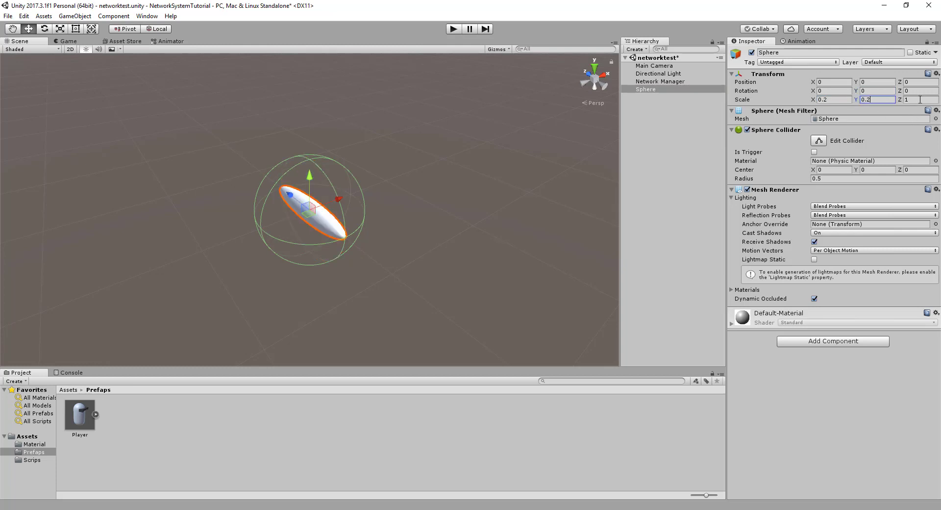
pyautogui.click(917, 98)
pyautogui.write('0.2')
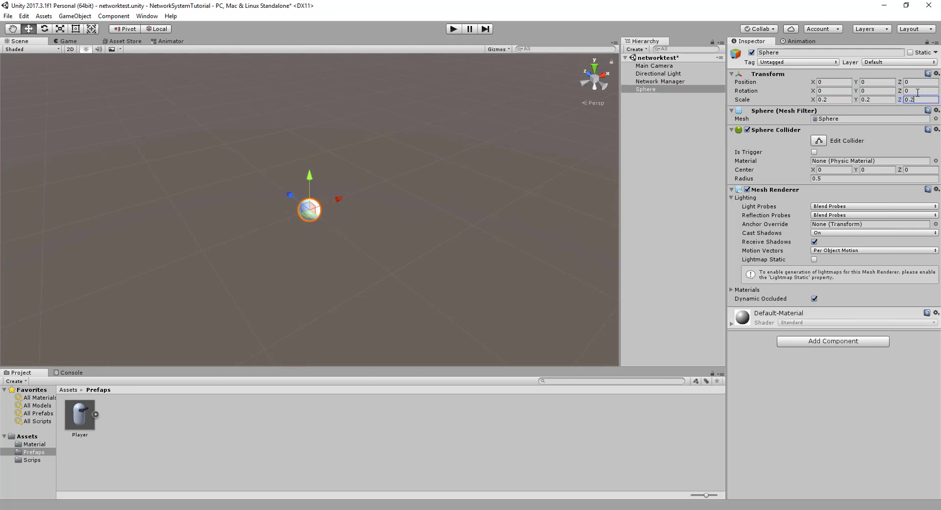
pyautogui.click(781, 52)
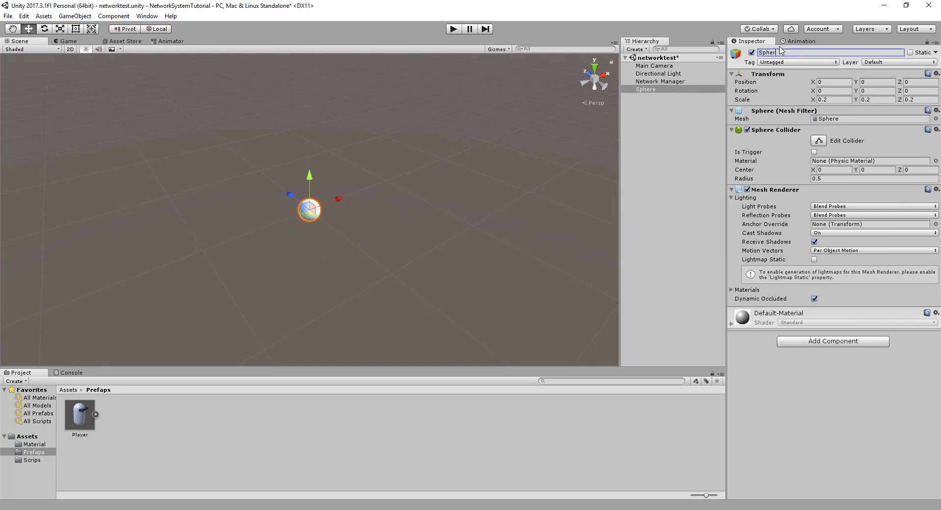
pyautogui.press('BackSpace')
pyautogui.press('BackSpace')
pyautogui.press('BackSpace')
pyautogui.write('ul')
# Create an empty prefab named Bullet in Prefabs and drag the Bullet sphere into it.
pyautogui.rightClick(161, 425)
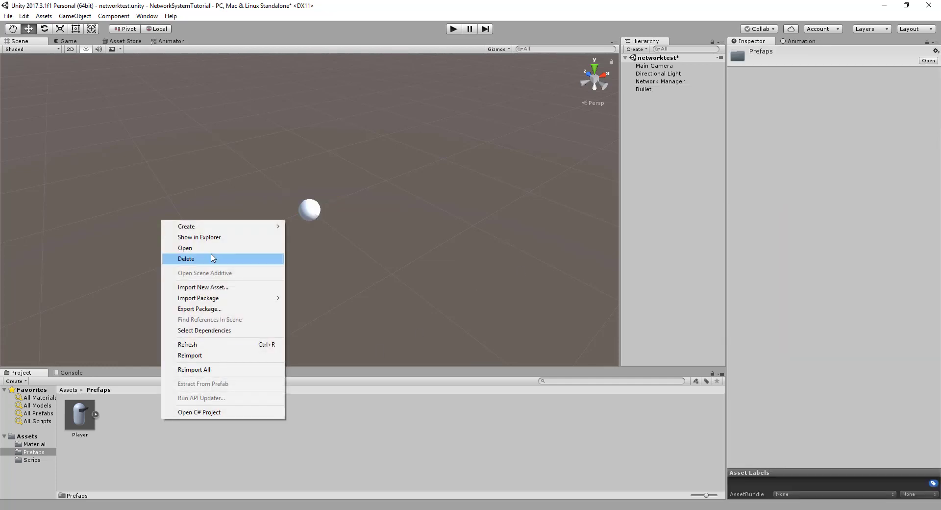
pyautogui.moveTo(223, 229)
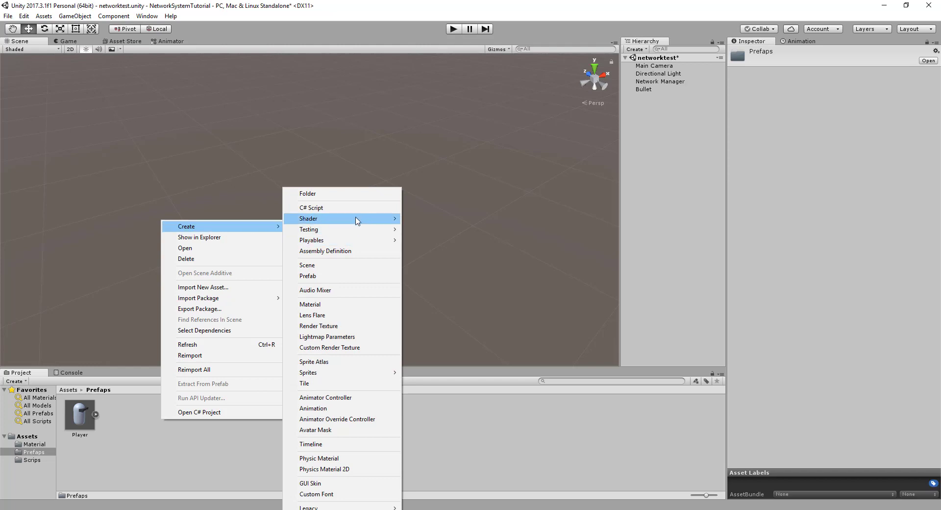
pyautogui.click(331, 276)
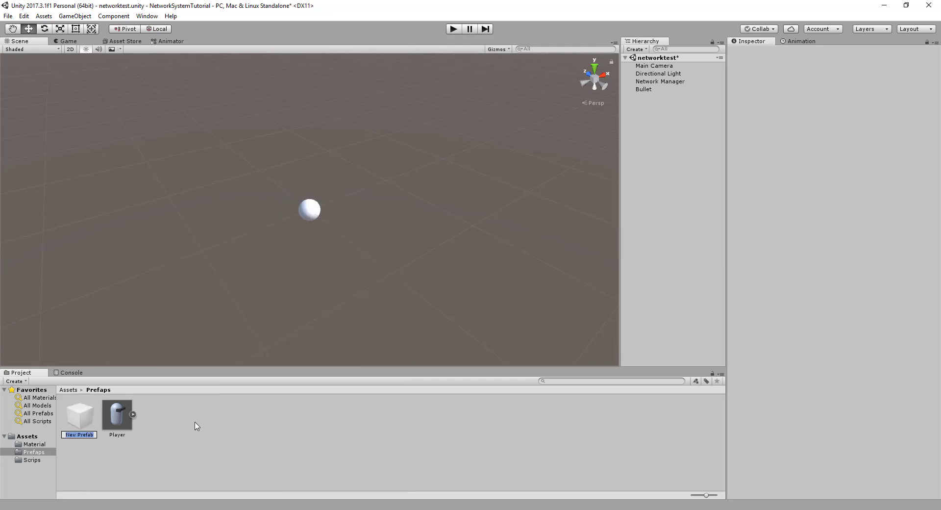
pyautogui.write('Bullet')
pyautogui.press('Return')
pyautogui.moveTo(647, 89); pyautogui.dragTo(86, 420)
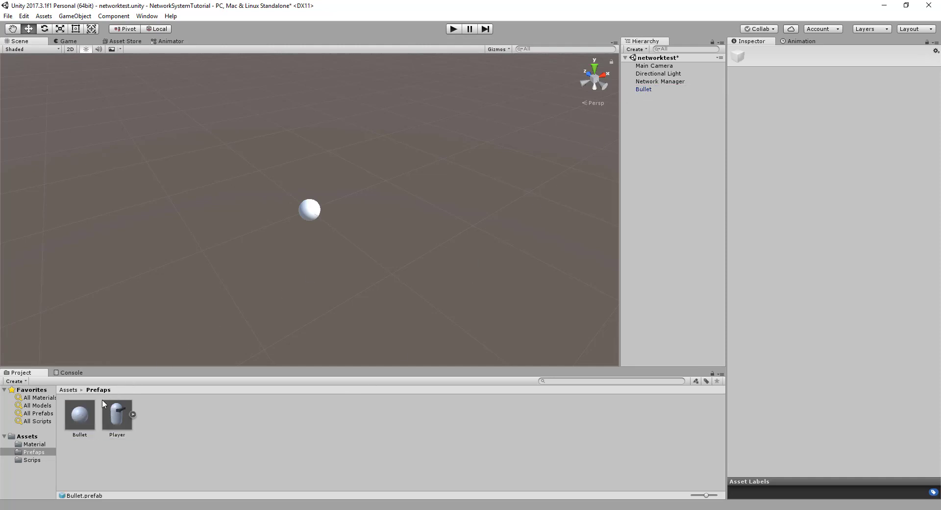
# Add a Rigidbody with gravity turned off to Bullet and apply it to the prefab.
pyautogui.click(646, 89)
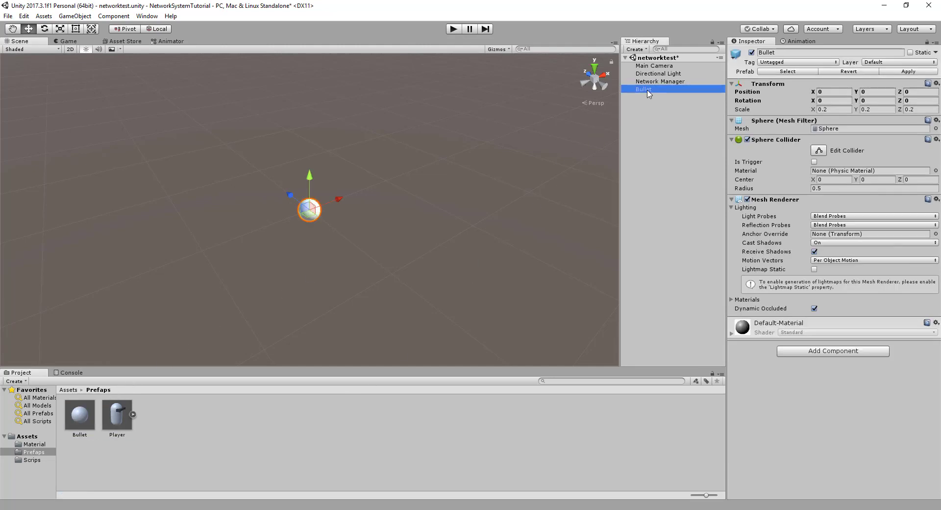
pyautogui.click(810, 352)
pyautogui.click(810, 240)
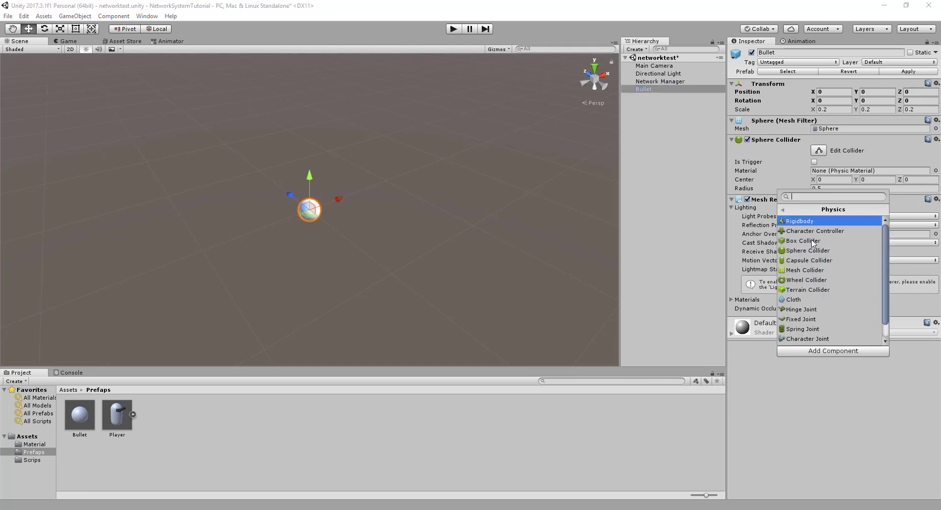
pyautogui.click(809, 224)
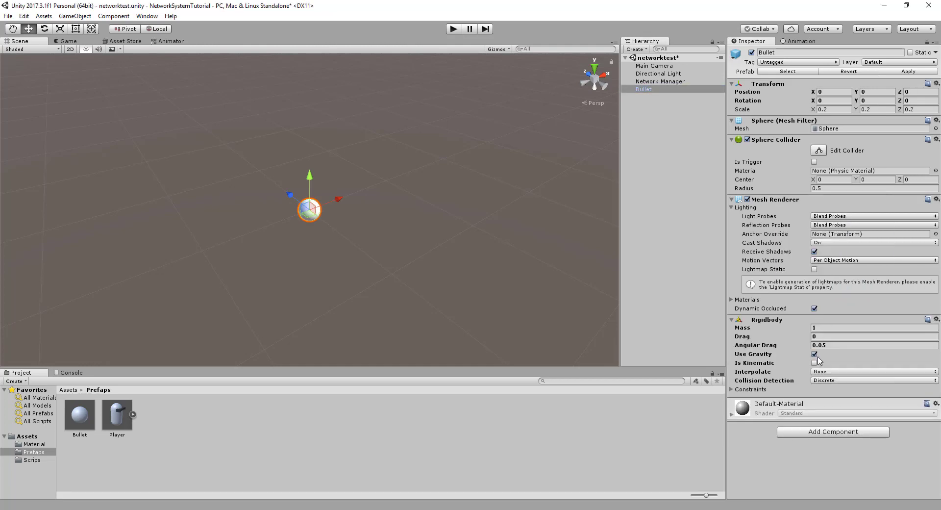
pyautogui.click(814, 354)
pyautogui.click(906, 72)
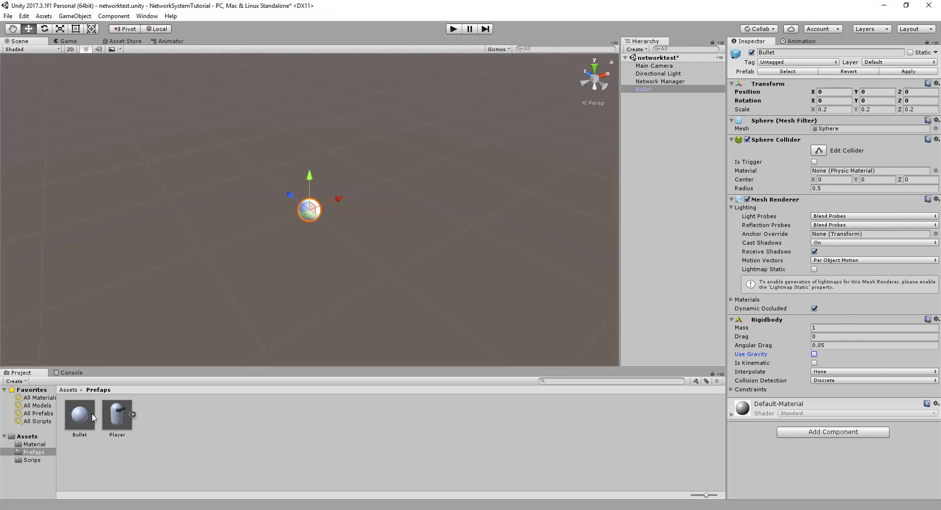
# Check the Bullet prefab asset, then delete the Bullet object from the scene.
pyautogui.click(84, 418)
pyautogui.scroll(-3, 786, 328)
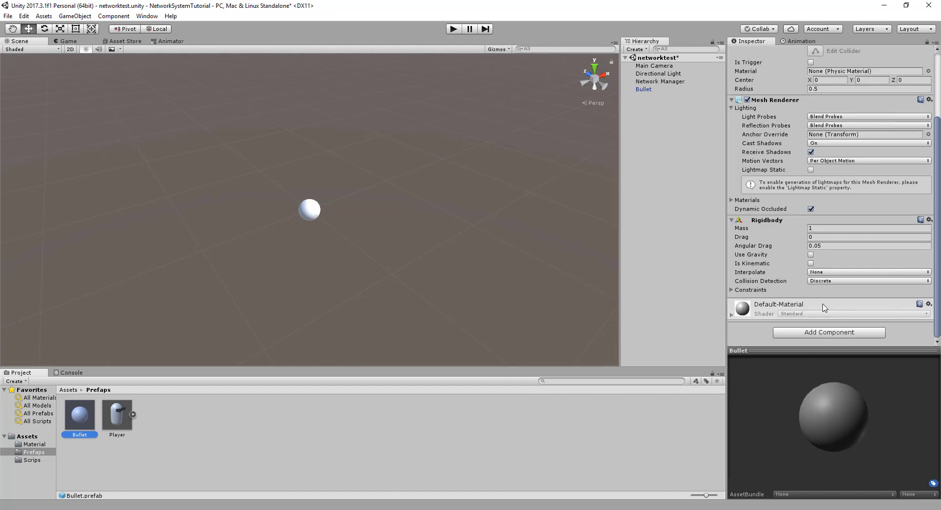
pyautogui.scroll(3, 824, 309)
pyautogui.click(655, 86)
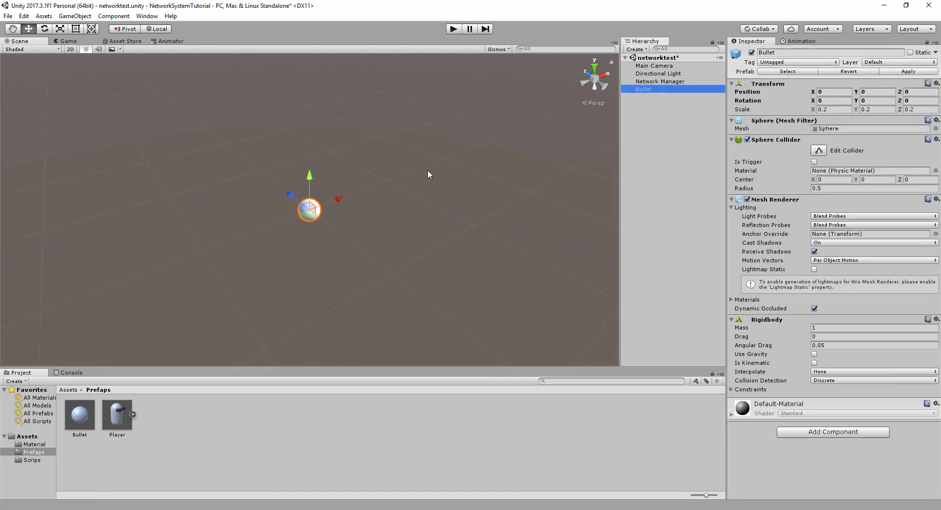
pyautogui.press('Delete')
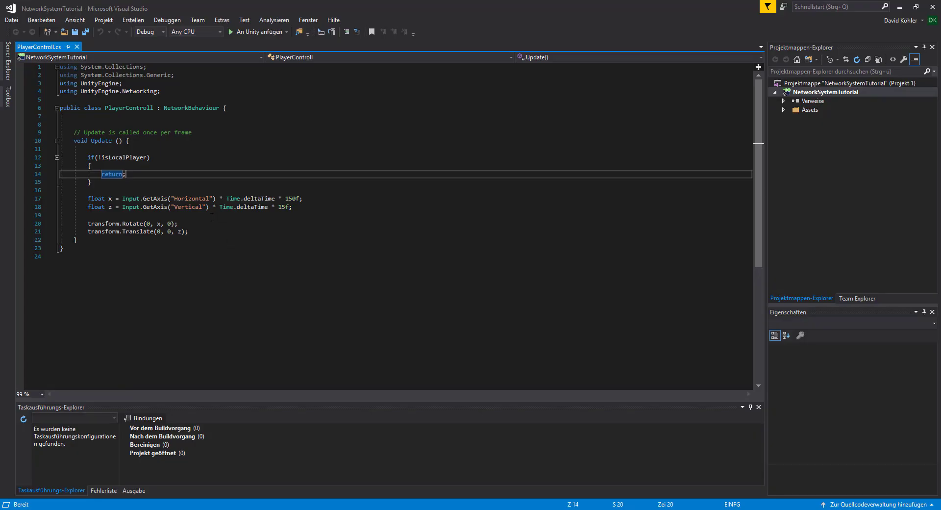
# Insert a public override void OnStartLocalPlayer() stub above Update.
pyautogui.click(147, 148)
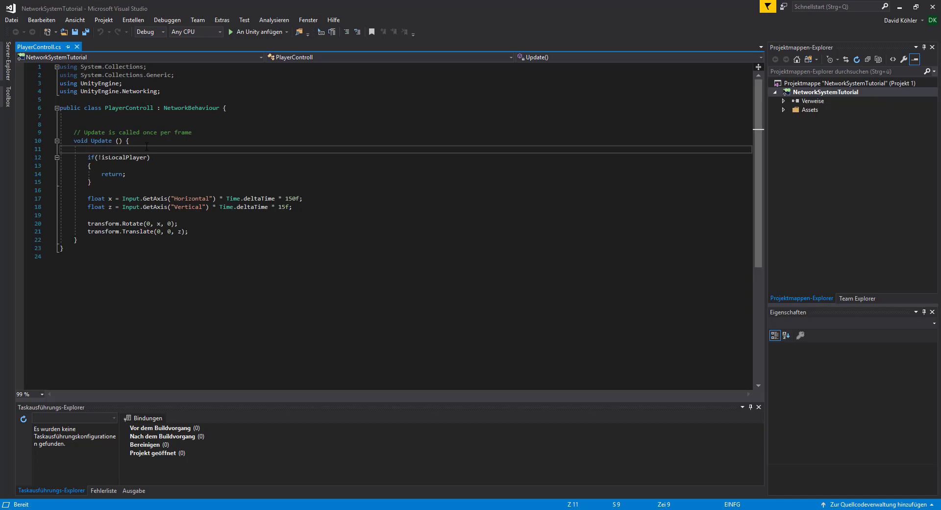
pyautogui.click(95, 118)
pyautogui.press('Return')
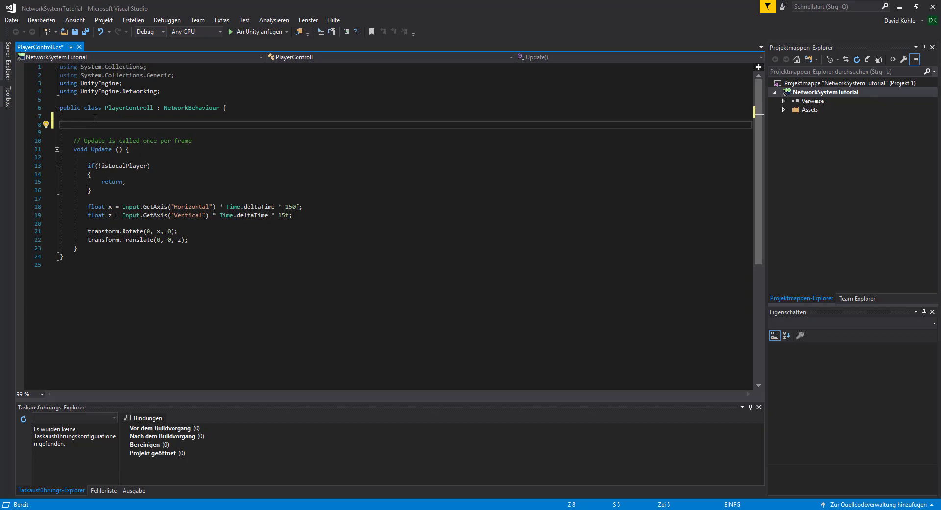
pyautogui.write('public ')
pyautogui.write('o')
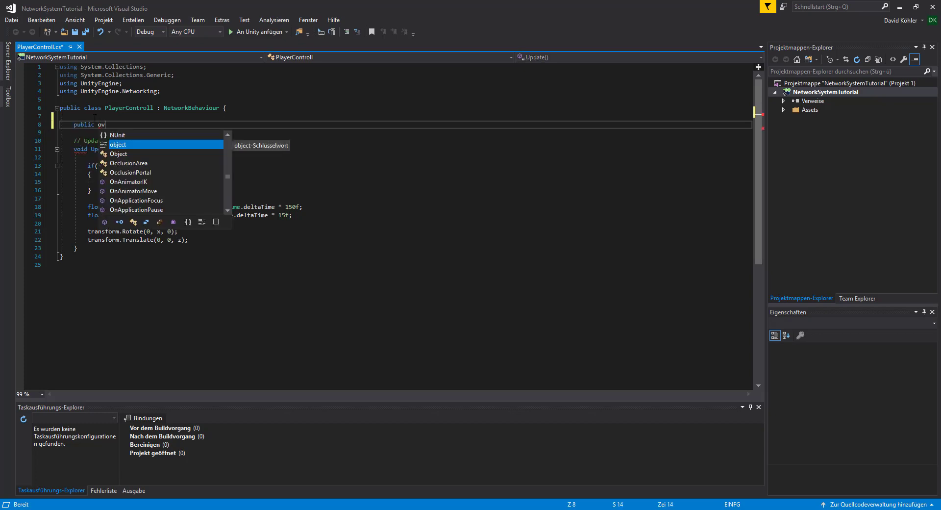
pyautogui.write('v')
pyautogui.press('Tab')
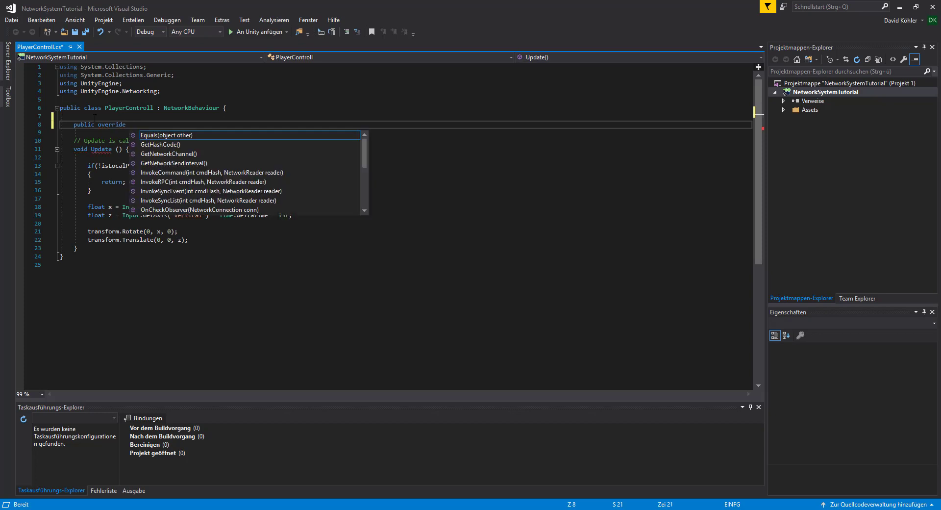
pyautogui.write('void ')
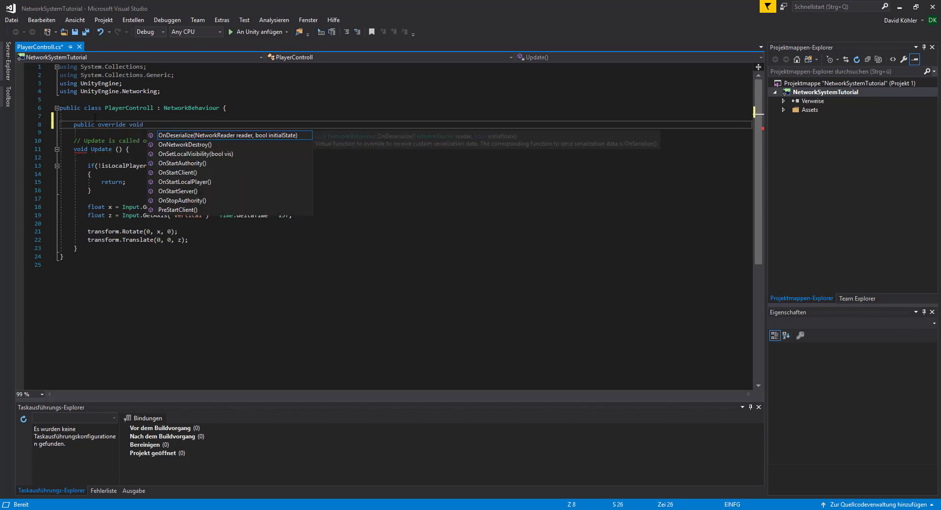
pyautogui.write('OnST')
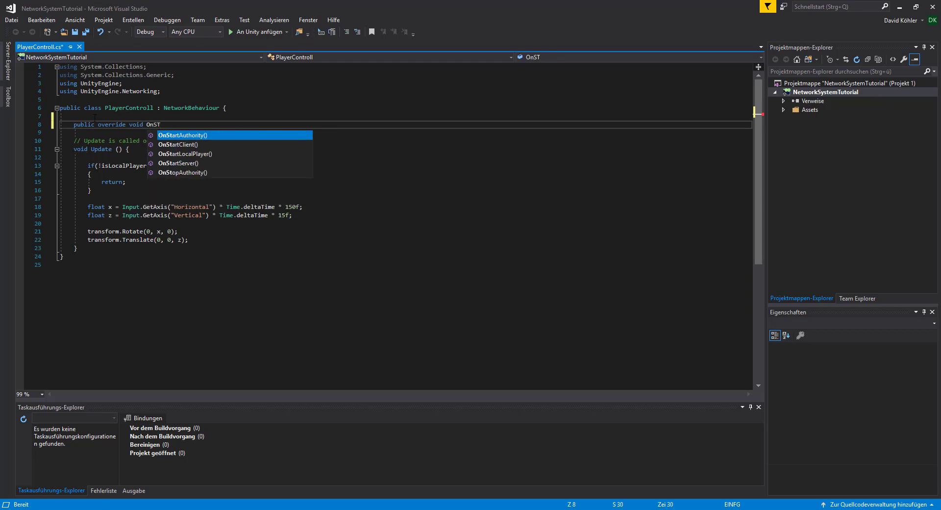
pyautogui.press('Down')
pyautogui.press('Down')
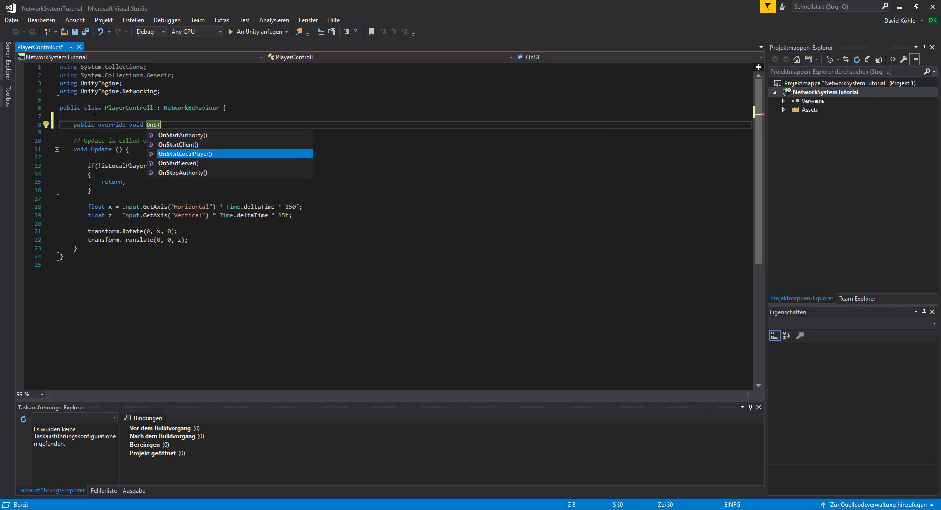
pyautogui.press('Return')
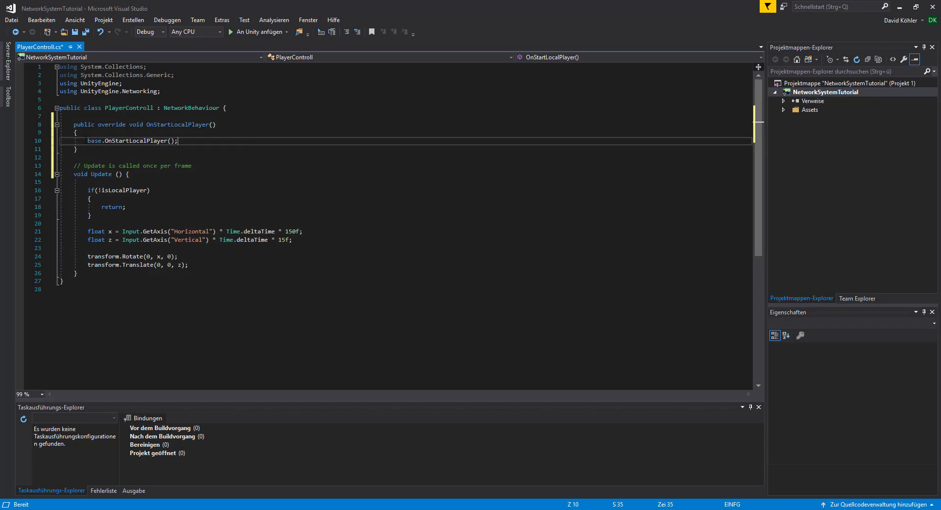
# Delete the generated base.OnStartLocalPlayer() call and begin the method body.
pyautogui.moveTo(87, 140); pyautogui.dragTo(178, 141)
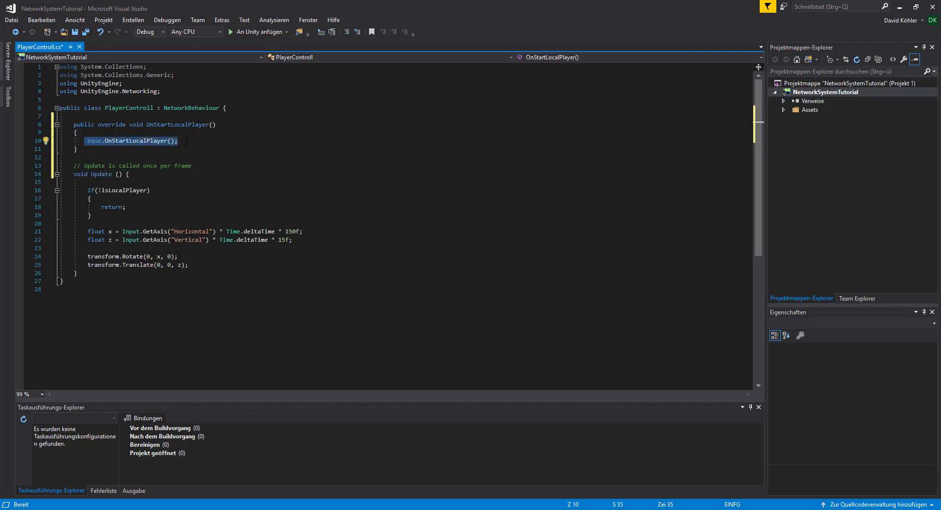
pyautogui.press('BackSpace')
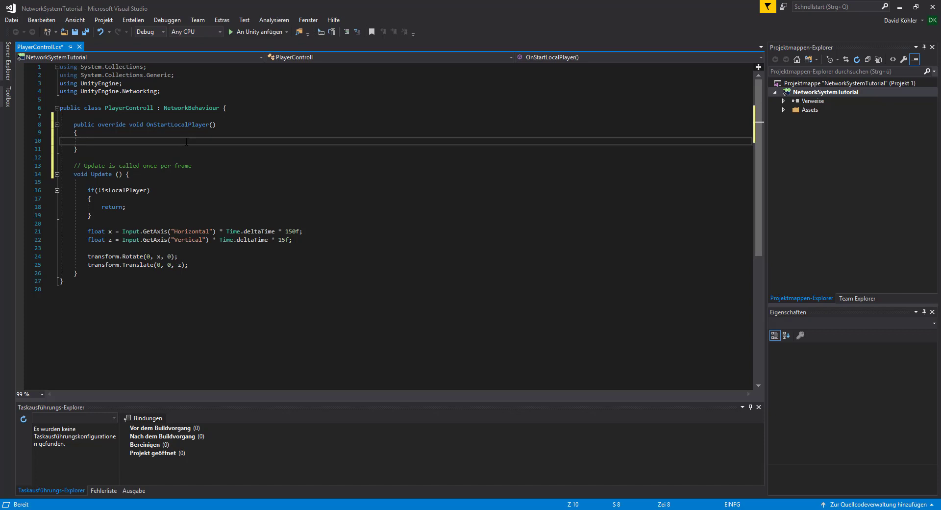
pyautogui.write('G')
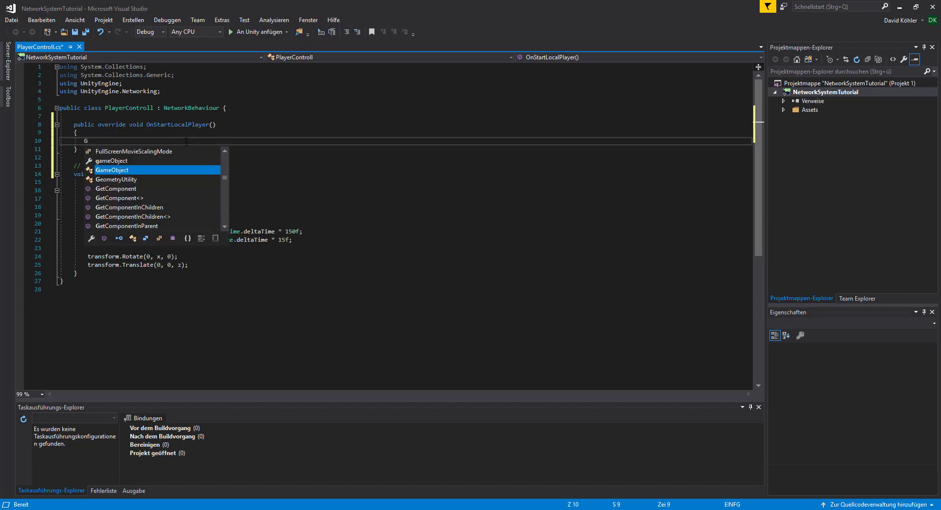
# Write GetComponent<MeshRenderer>().material.color inside OnStartLocalPlayer.
pyautogui.press('Down')
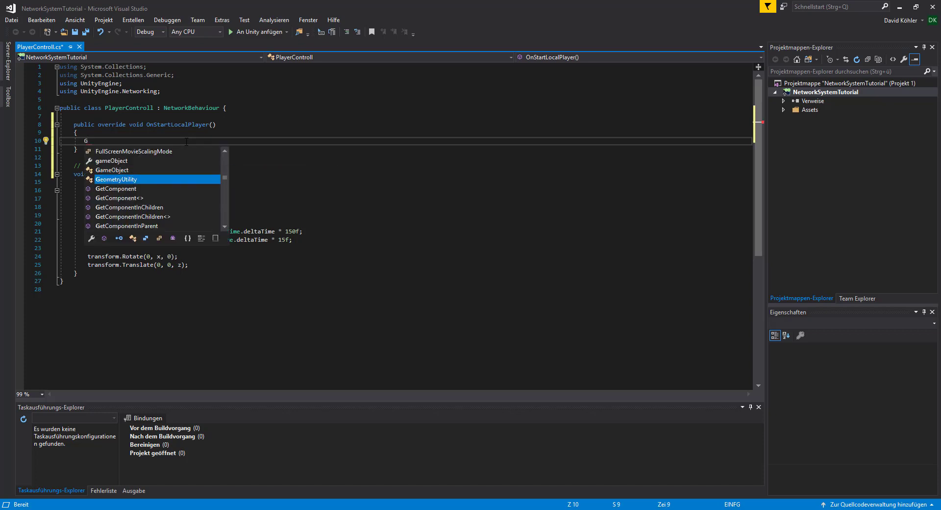
pyautogui.press('Down')
pyautogui.press('Down')
pyautogui.press('Tab')
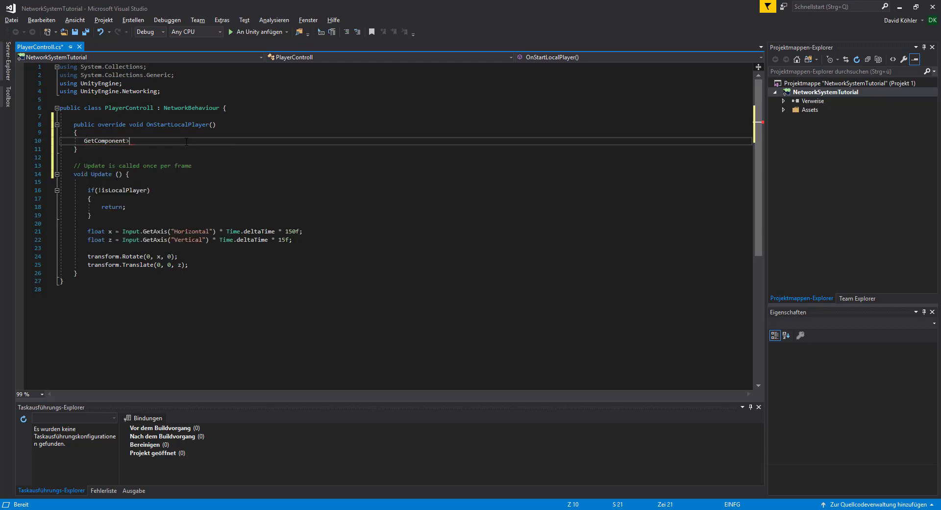
pyautogui.write('<')
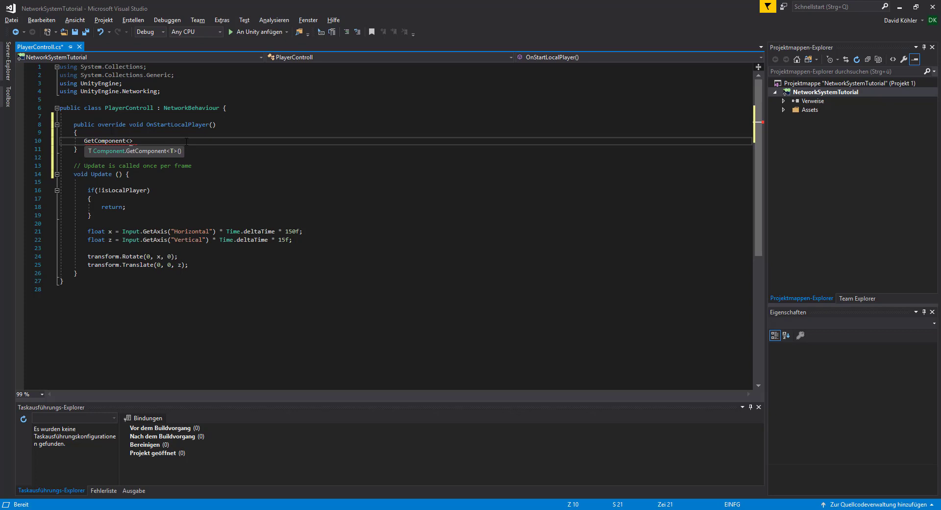
pyautogui.write('Me')
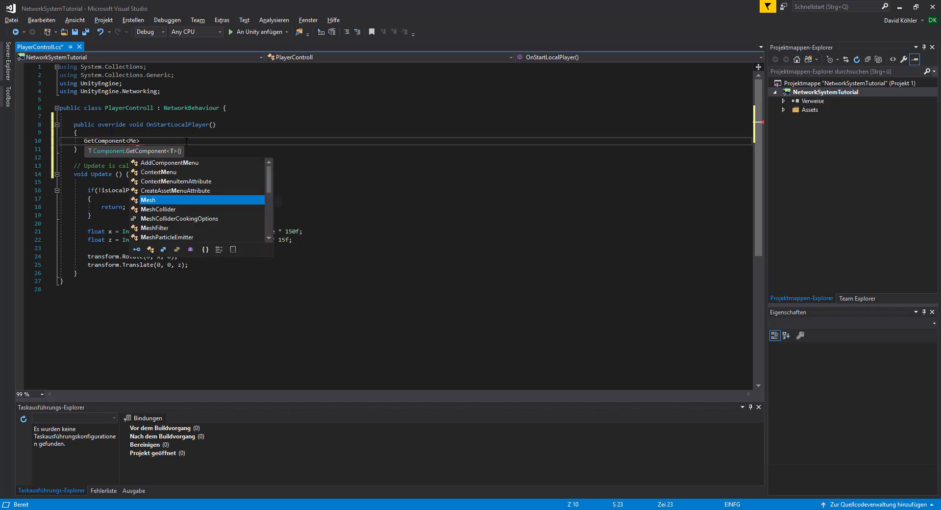
pyautogui.press('Down')
pyautogui.press('Down')
pyautogui.press('Down')
pyautogui.press('Down')
pyautogui.press('Down')
pyautogui.press('Down')
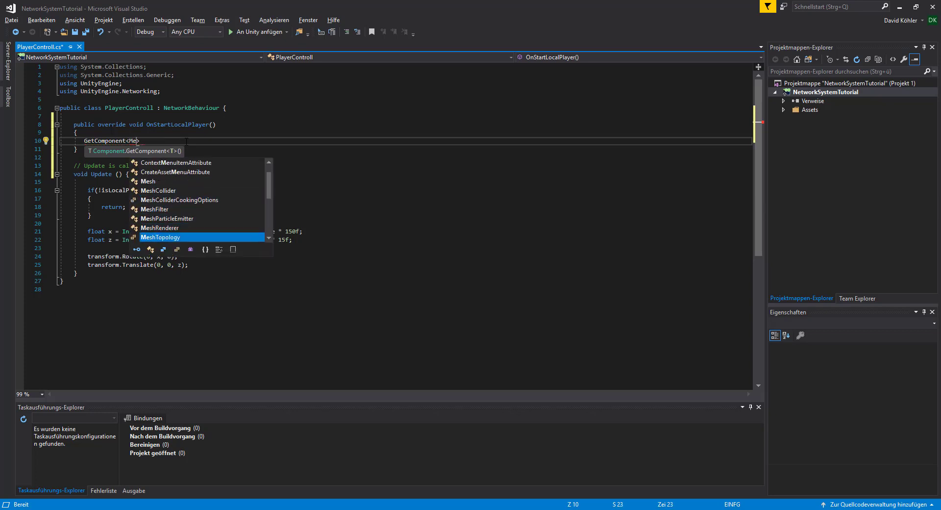
pyautogui.press('Up')
pyautogui.press('Tab')
pyautogui.write('>(')
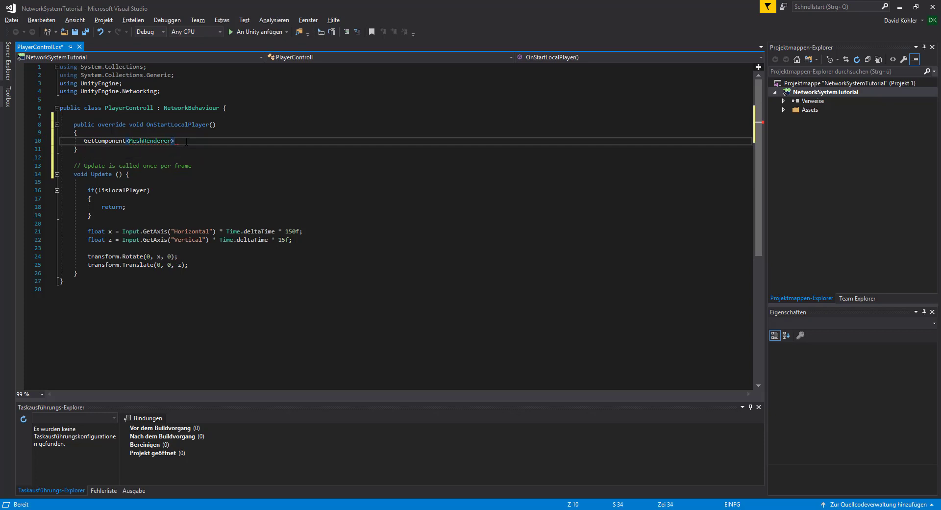
pyautogui.write(')')
pyautogui.write('.mat')
pyautogui.press('Tab')
pyautogui.write('.c')
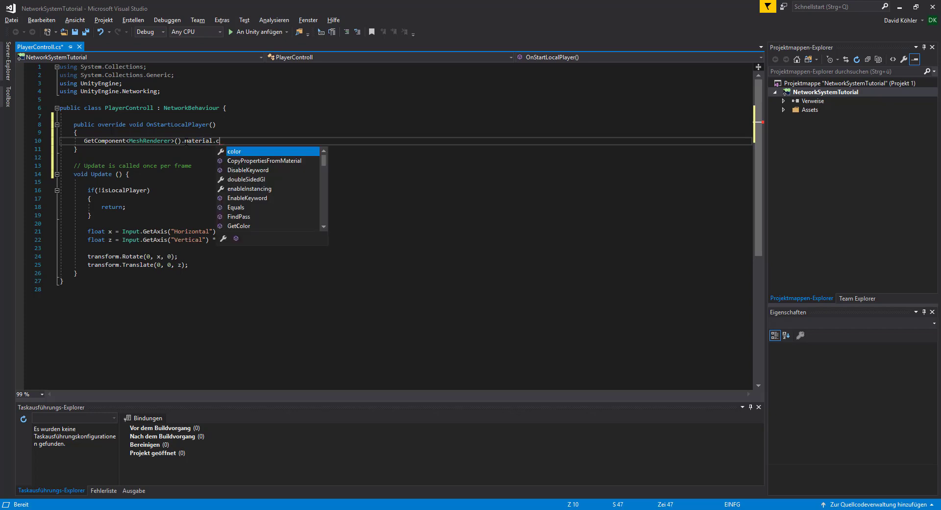
pyautogui.press('Tab')
# Assign it Color.red, save the script, and return to Unity.
pyautogui.write('= ')
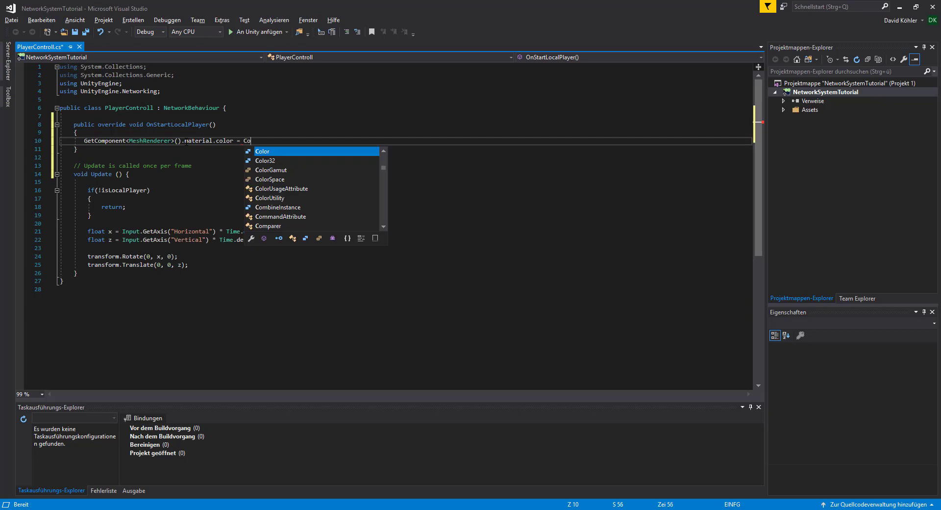
pyautogui.write('Col')
pyautogui.press('Tab')
pyautogui.write('.re')
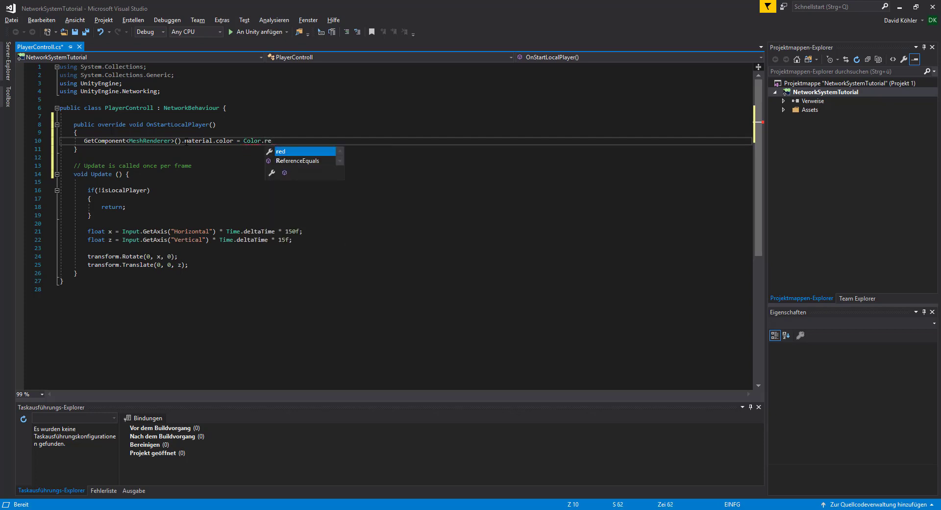
pyautogui.press('Tab')
pyautogui.write(';')
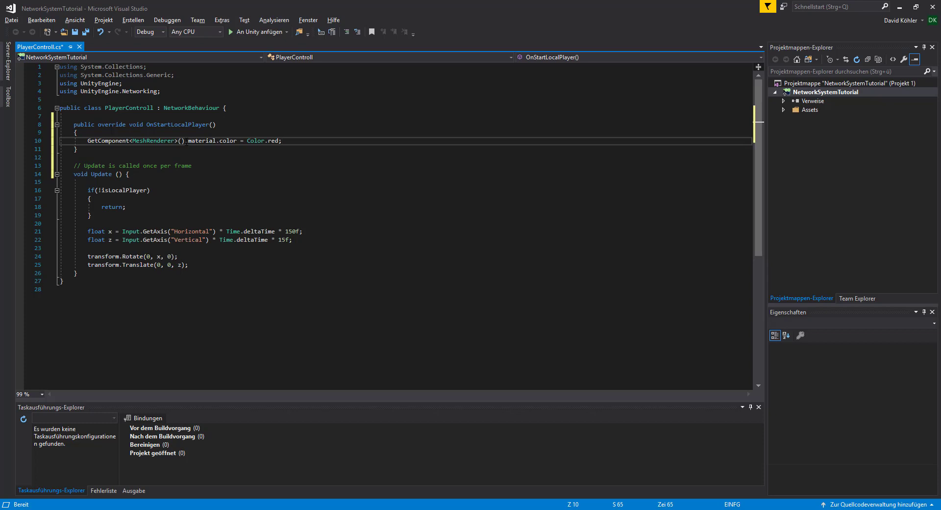
pyautogui.hotkey('ctrl', 's')
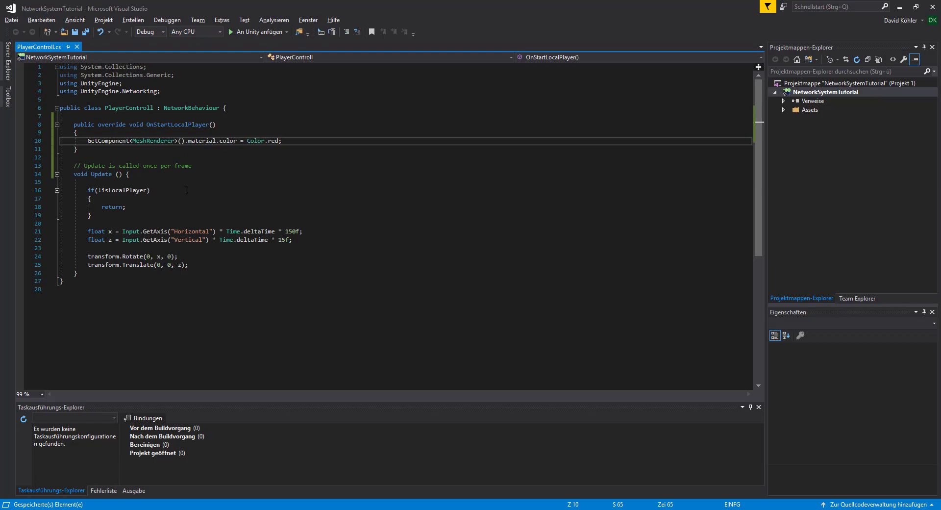
pyautogui.hotkey('alt', 'Tab')
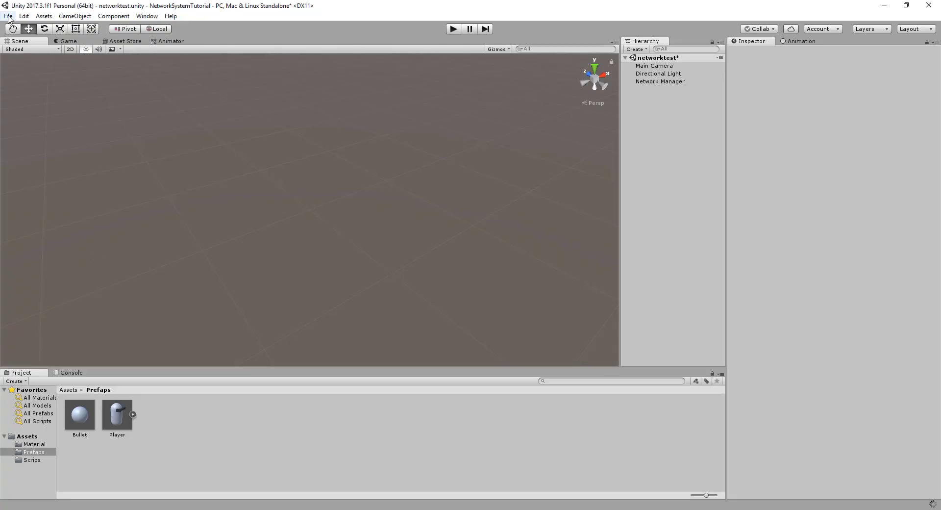
# Build and launch a standalone player of the game.
pyautogui.click(10, 18)
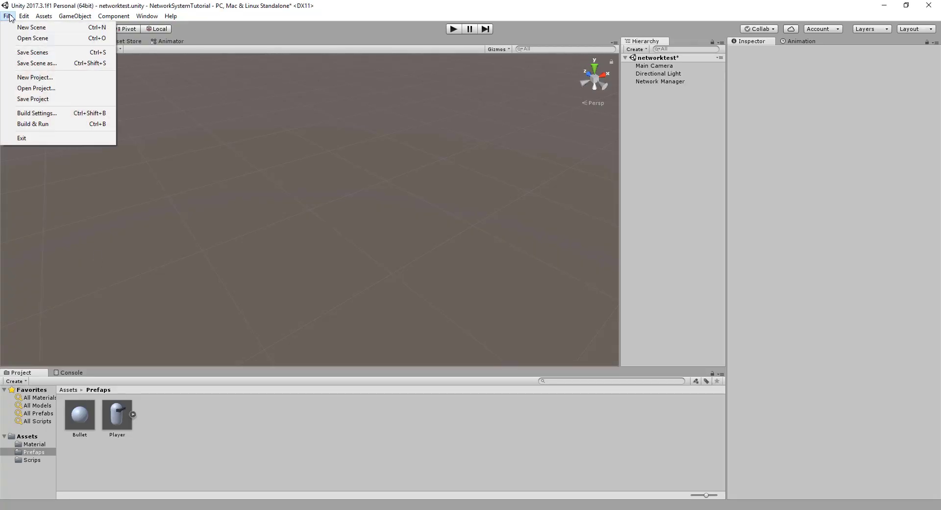
pyautogui.click(48, 126)
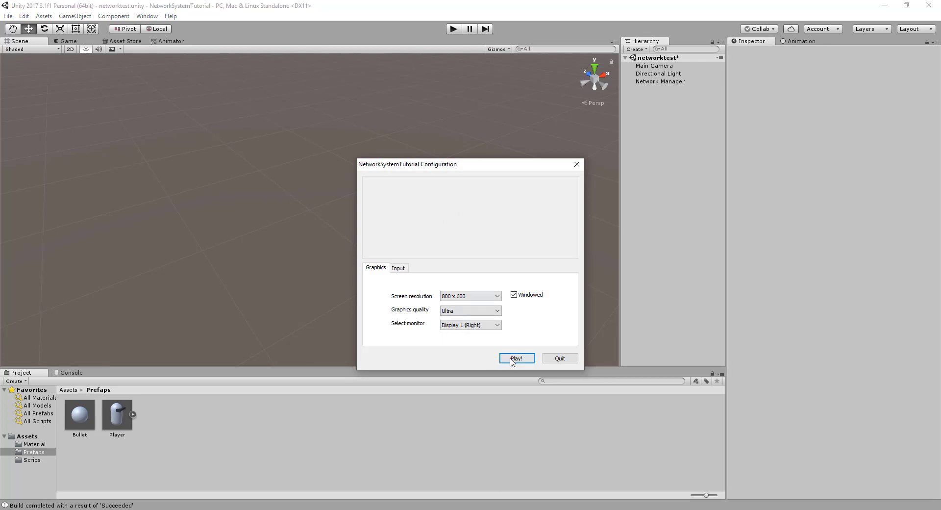
pyautogui.click(515, 358)
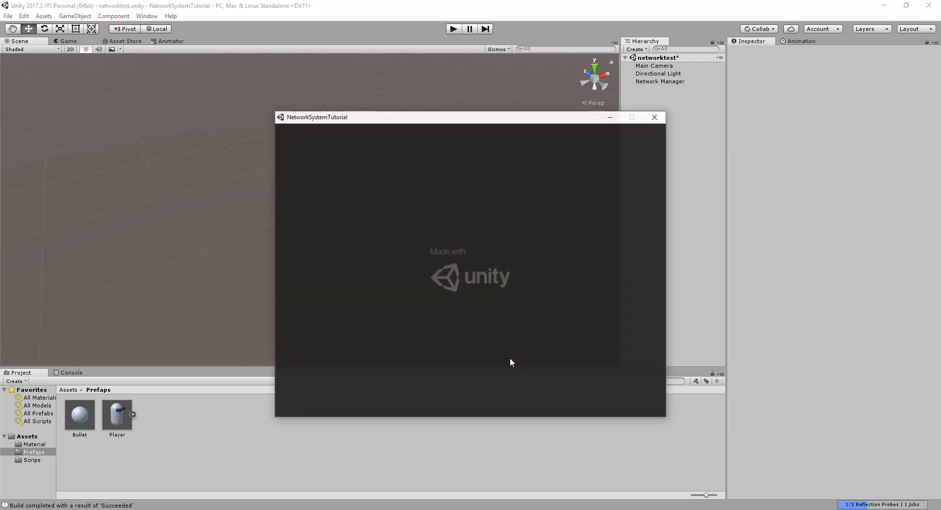
# Host the game on LAN in the editor and join it from the build as LAN Client.
pyautogui.click(451, 29)
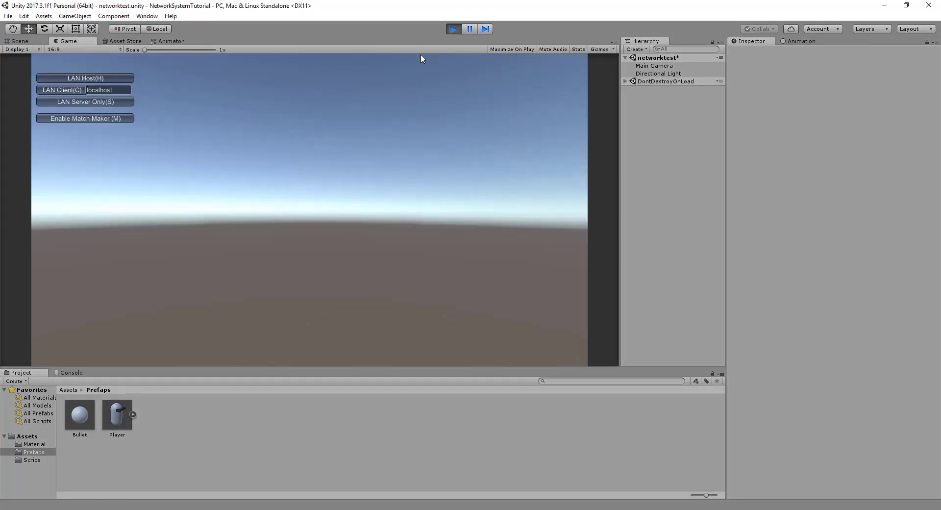
pyautogui.click(90, 80)
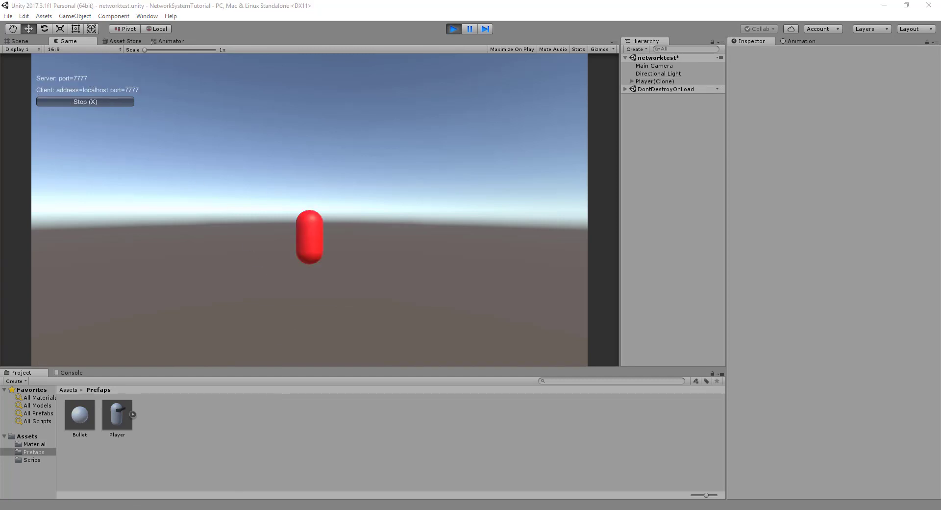
pyautogui.hotkey('alt', 'Tab')
pyautogui.click(313, 159)
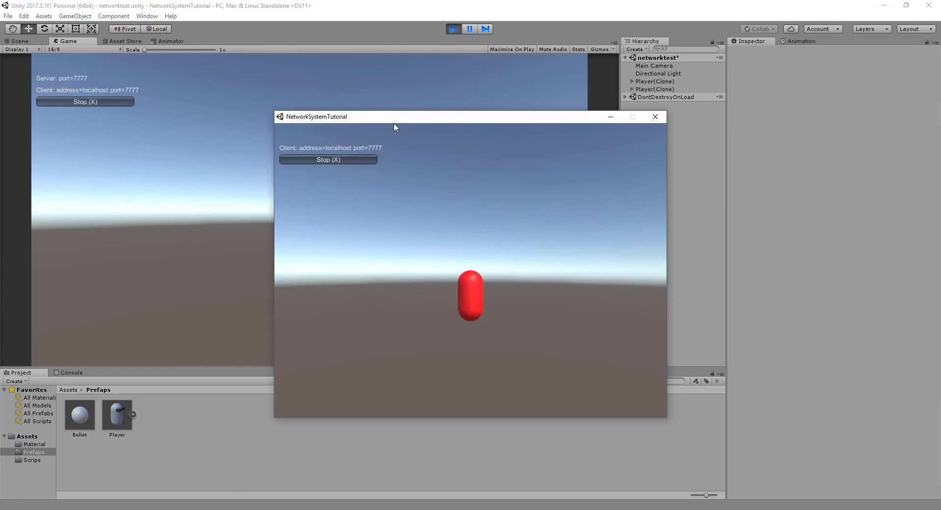
# Drive the client capsule around to compare both views, then close the build and stop play mode.
pyautogui.moveTo(391, 117); pyautogui.dragTo(496, 110)
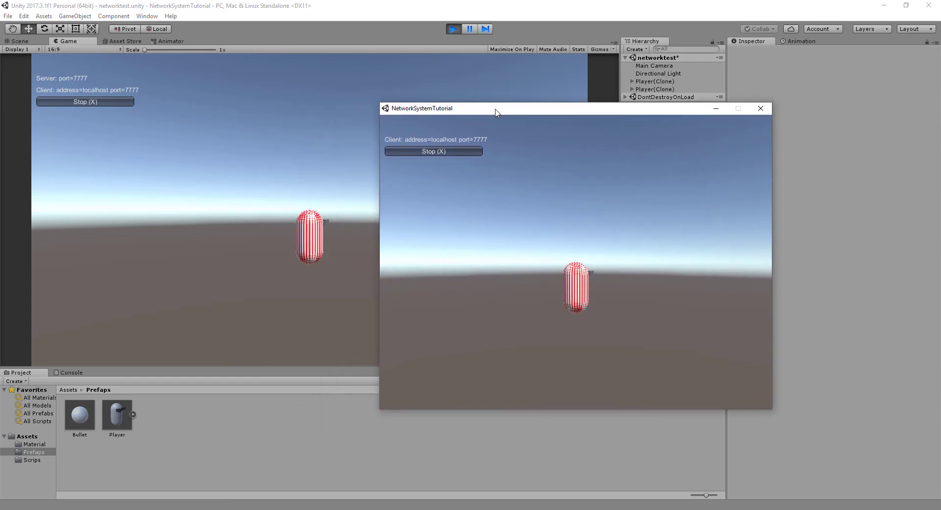
pyautogui.press('Down')
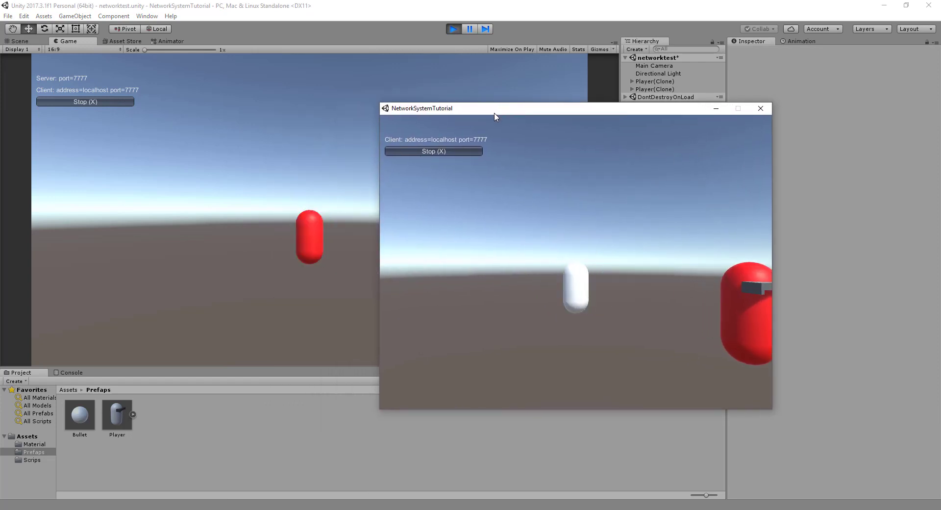
pyautogui.press('Up')
pyautogui.moveTo(496, 112); pyautogui.dragTo(598, 107)
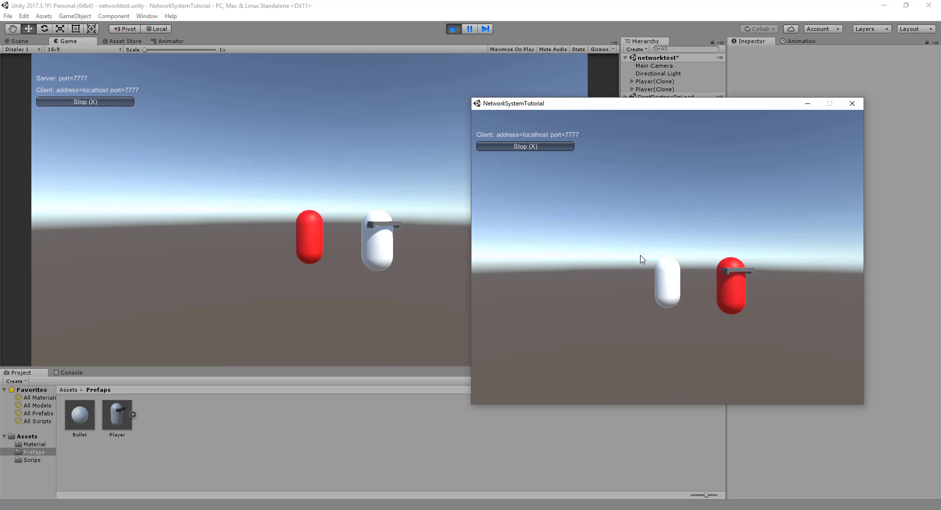
pyautogui.press('Left')
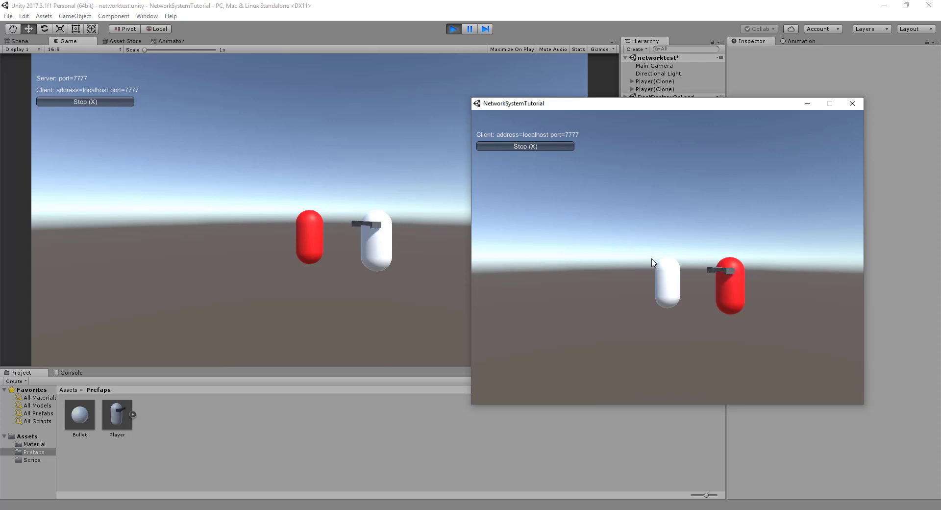
pyautogui.press('Up')
pyautogui.press('Left')
pyautogui.press('Up')
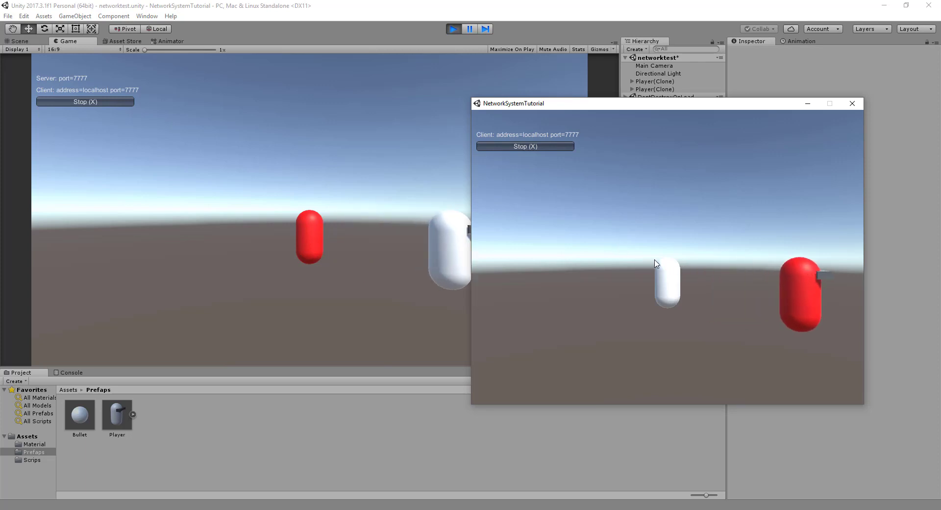
pyautogui.press('Left')
pyautogui.press('Up')
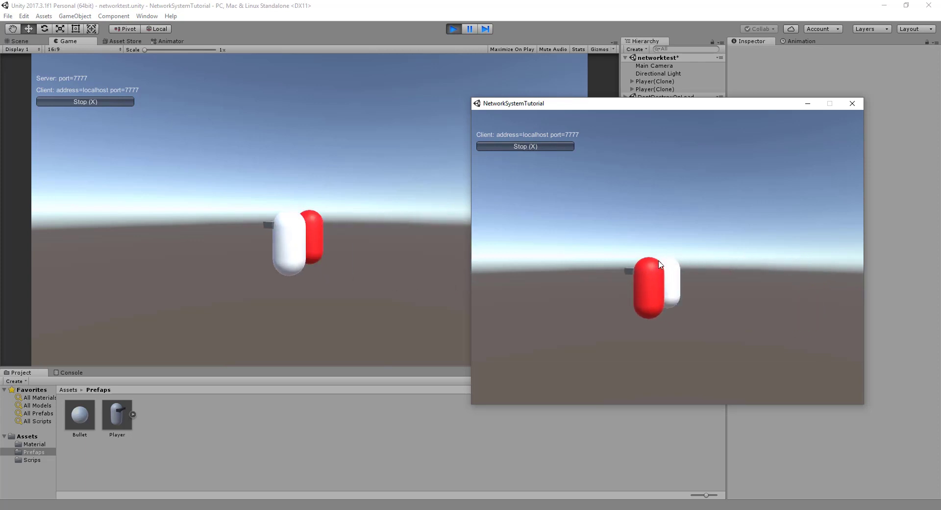
pyautogui.press('Up')
pyautogui.press('Down')
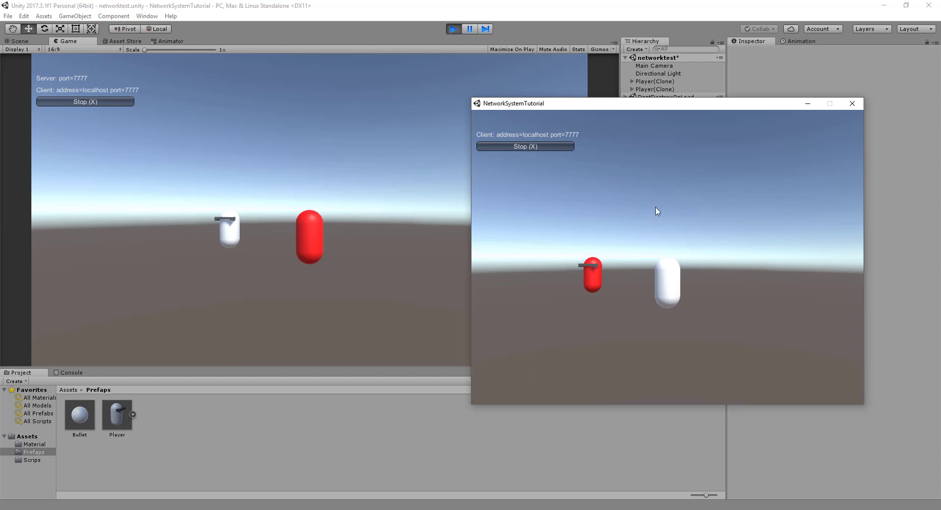
pyautogui.click(852, 103)
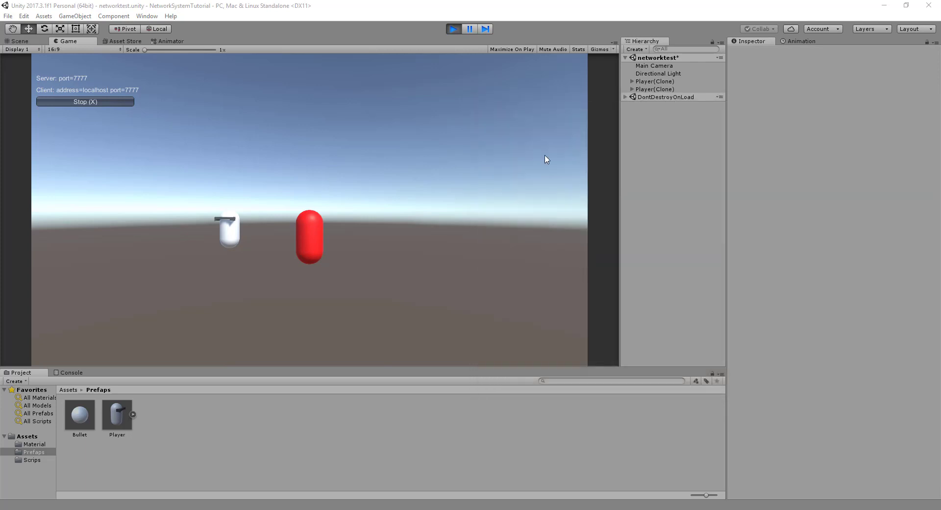
pyautogui.click(459, 31)
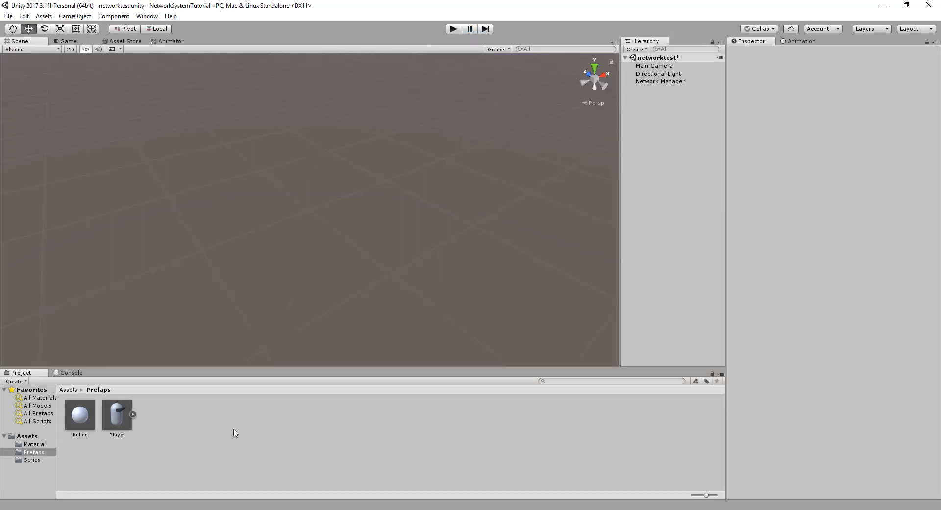
# Add a public GameObject bullet field above OnStartLocalPlayer.
pyautogui.hotkey('alt', 'Tab')
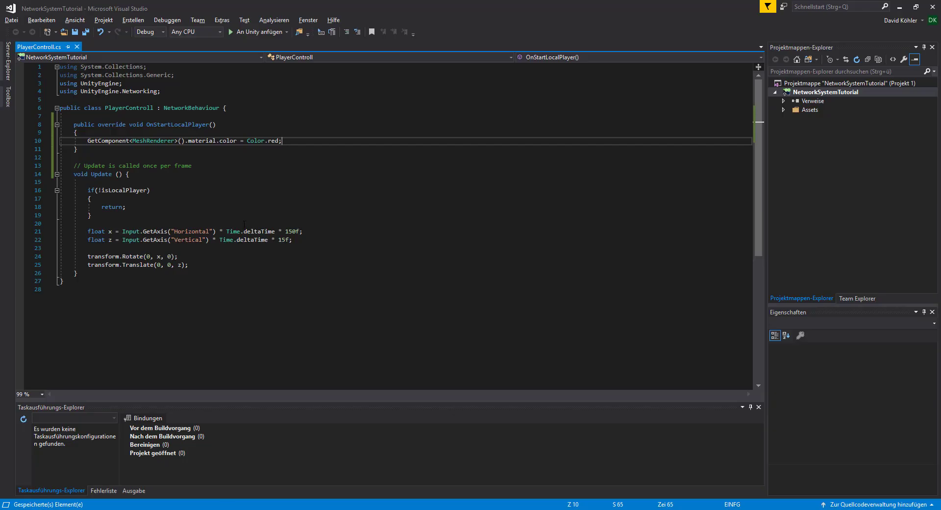
pyautogui.click(116, 157)
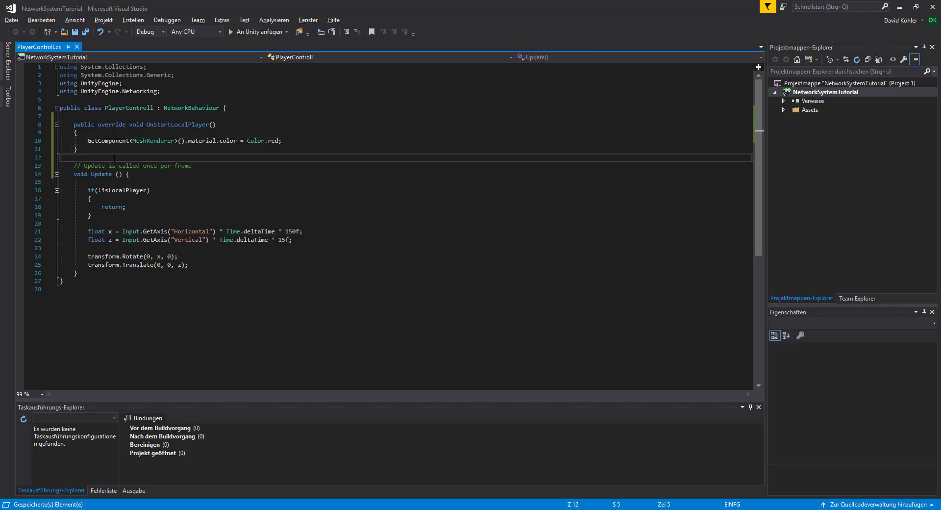
pyautogui.press('Up')
pyautogui.press('Up')
pyautogui.press('Up')
pyautogui.press('Up')
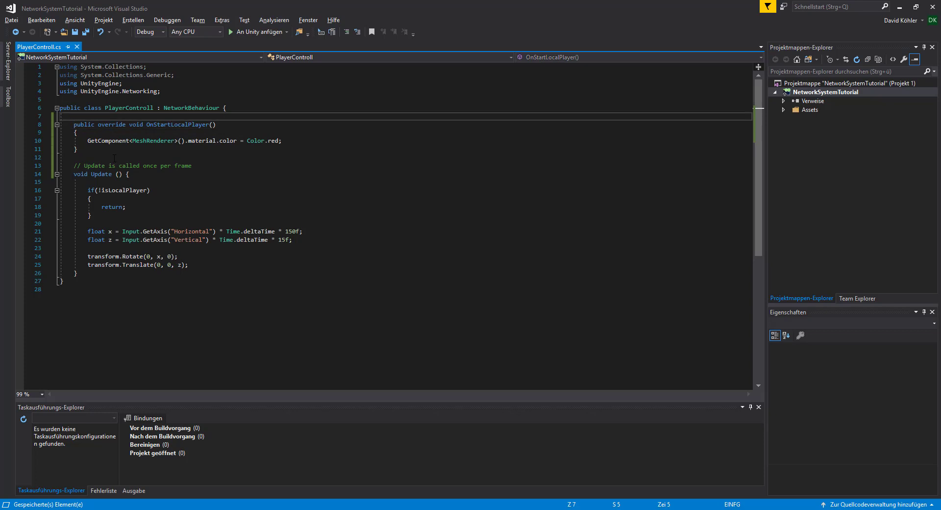
pyautogui.press('Return')
pyautogui.press('Return')
pyautogui.press('Up')
pyautogui.press('Up')
pyautogui.write('public ')
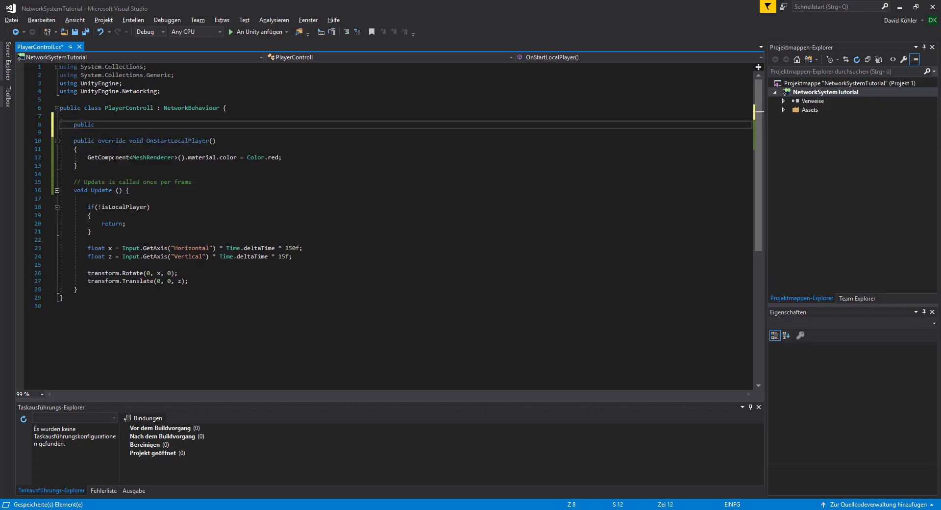
pyautogui.write('GameObject ')
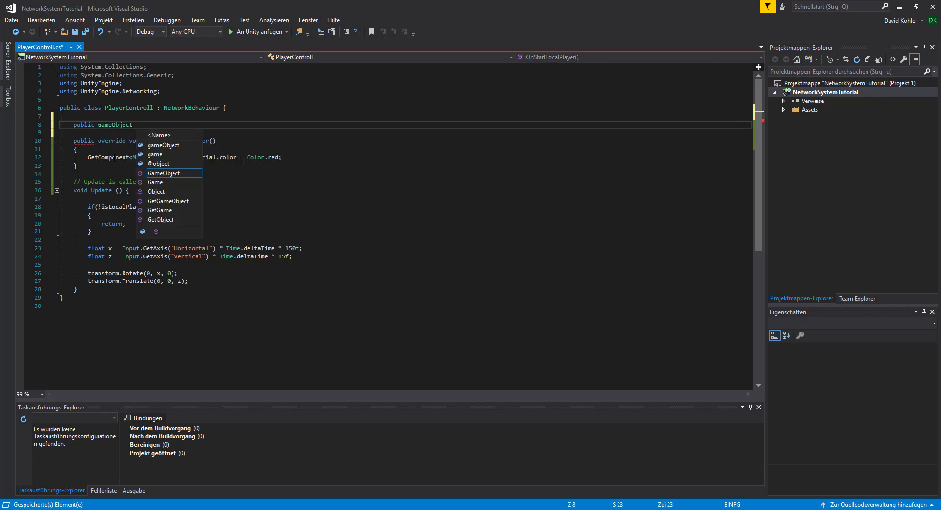
pyautogui.write('bulletz')
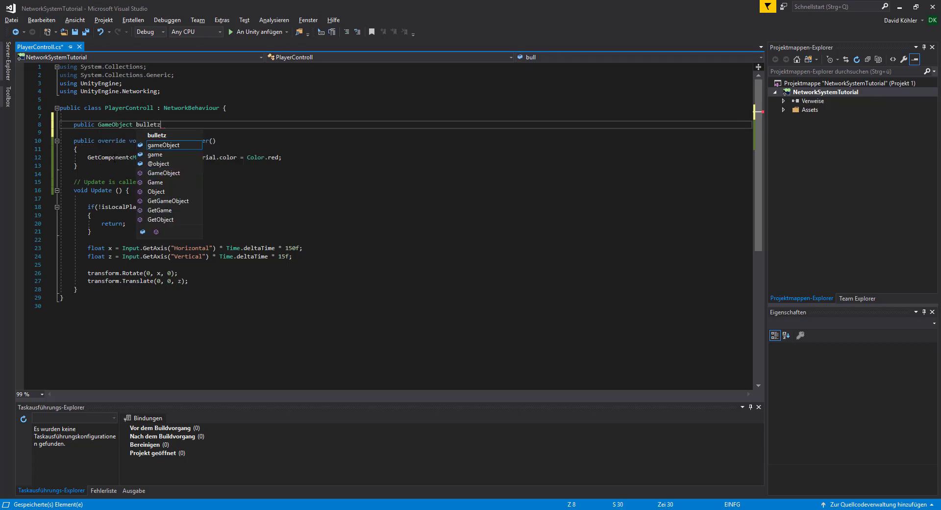
pyautogui.press('BackSpace')
pyautogui.write(';')
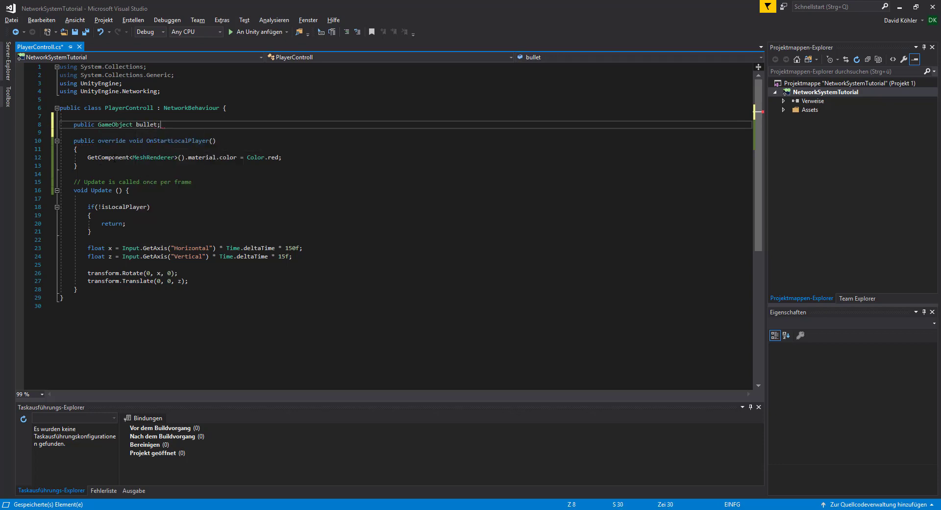
pyautogui.press('Return')
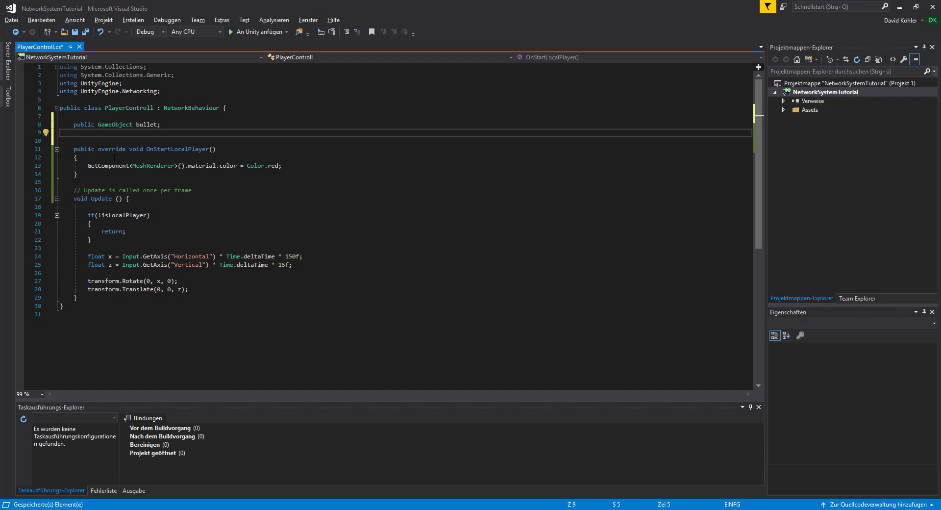
# Add a public Transform SpawnBullet field below it.
pyautogui.write('public ')
pyautogui.write('Tras')
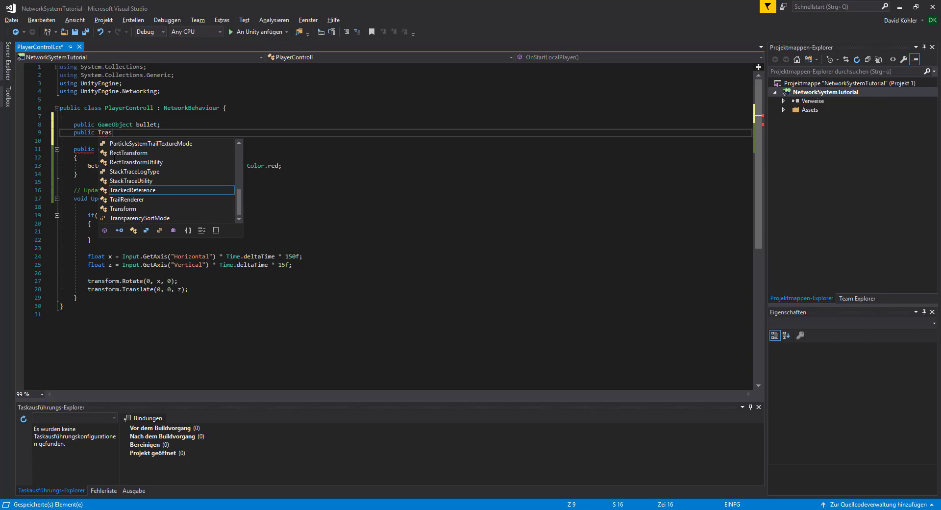
pyautogui.press('Down')
pyautogui.press('Down')
pyautogui.press('Tab')
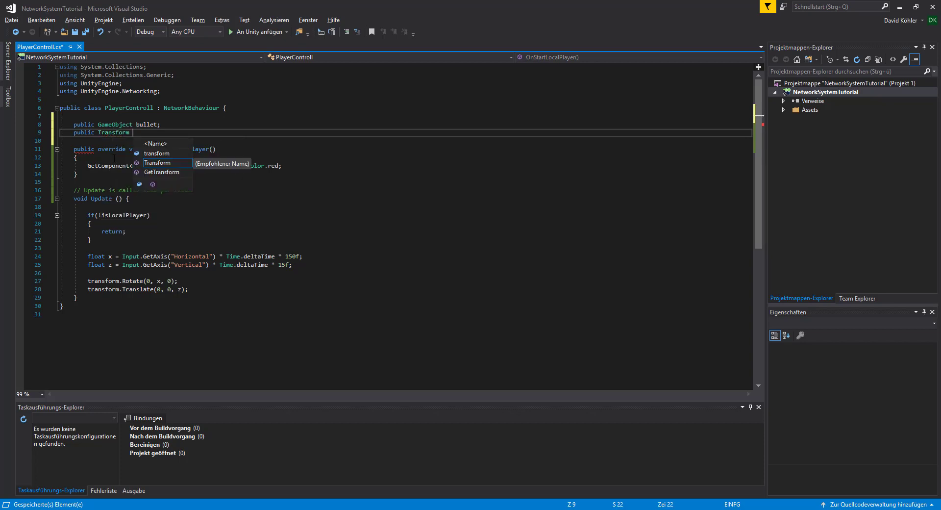
pyautogui.write('Spanw')
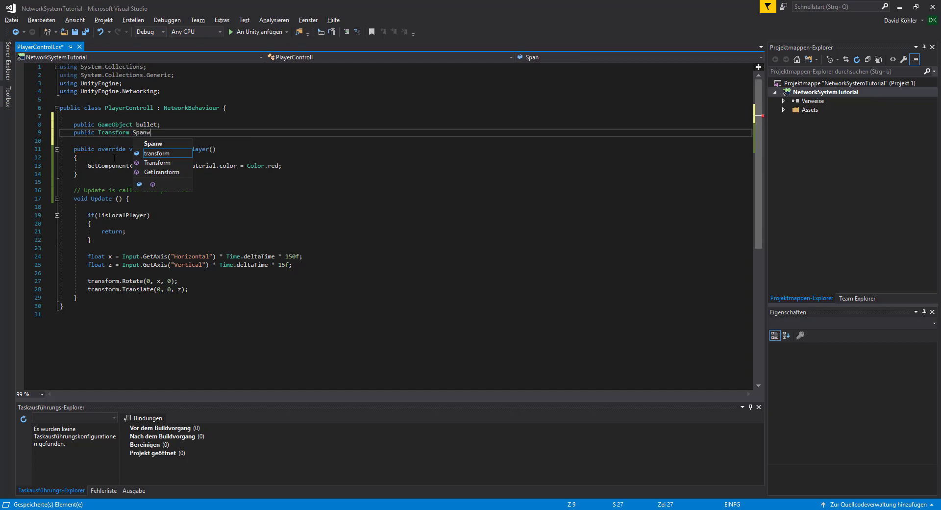
pyautogui.press('BackSpace')
pyautogui.press('BackSpace')
pyautogui.write('wn')
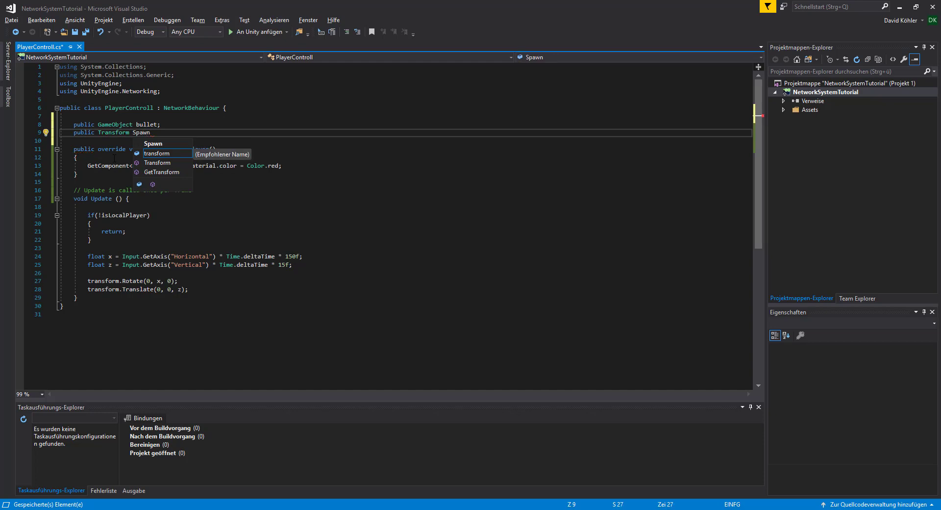
pyautogui.write('Bulle')
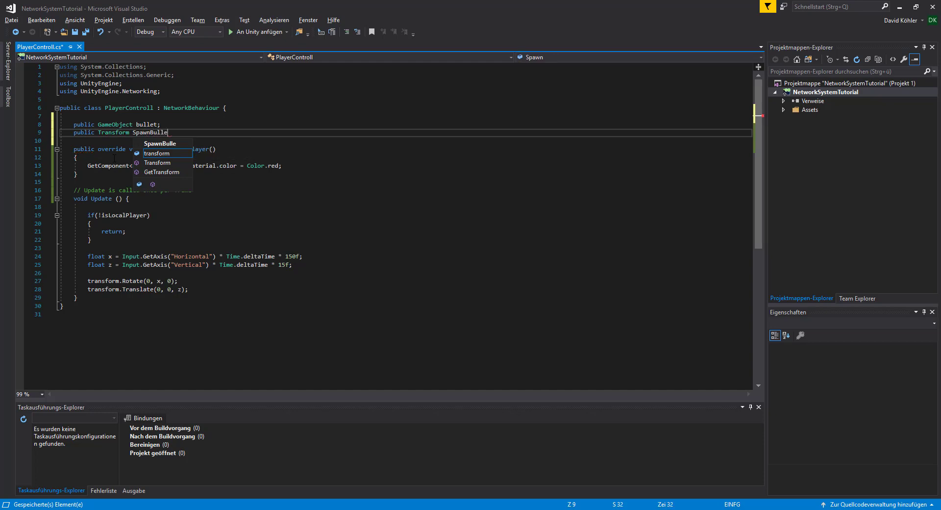
pyautogui.write('t;')
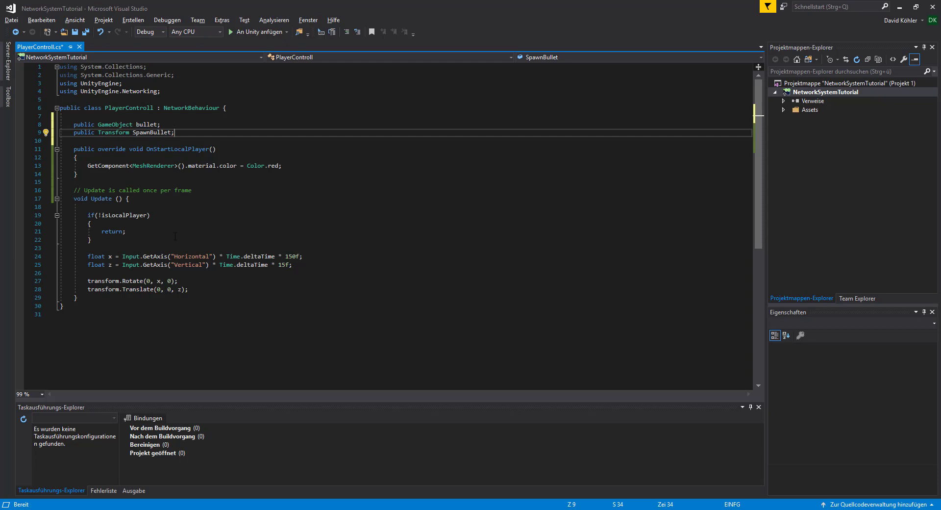
# Start an if(Input statement after the movement code in Update.
pyautogui.click(211, 292)
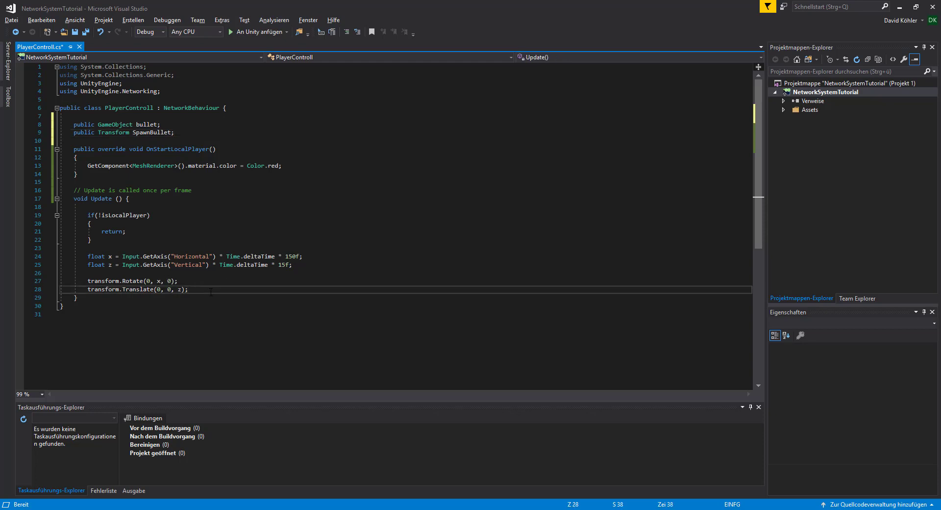
pyautogui.press('Return')
pyautogui.press('Return')
pyautogui.write('if')
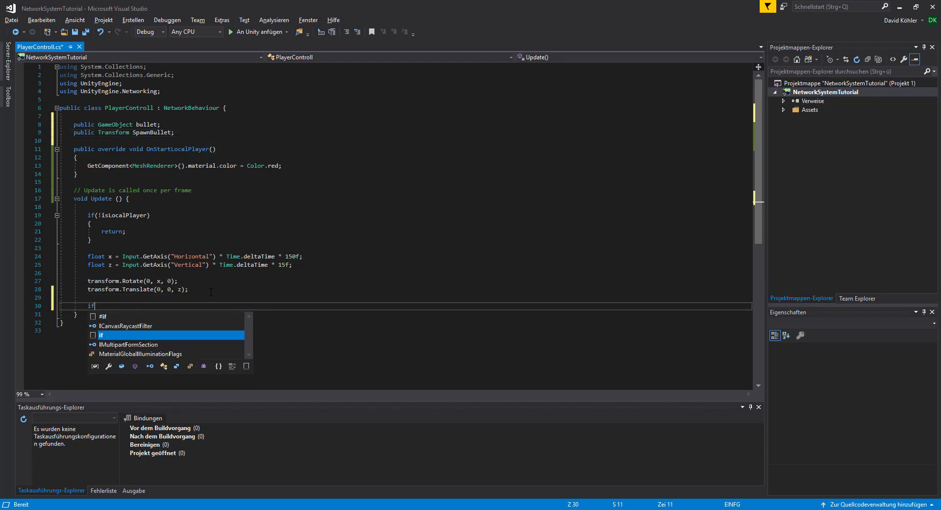
pyautogui.write('(In')
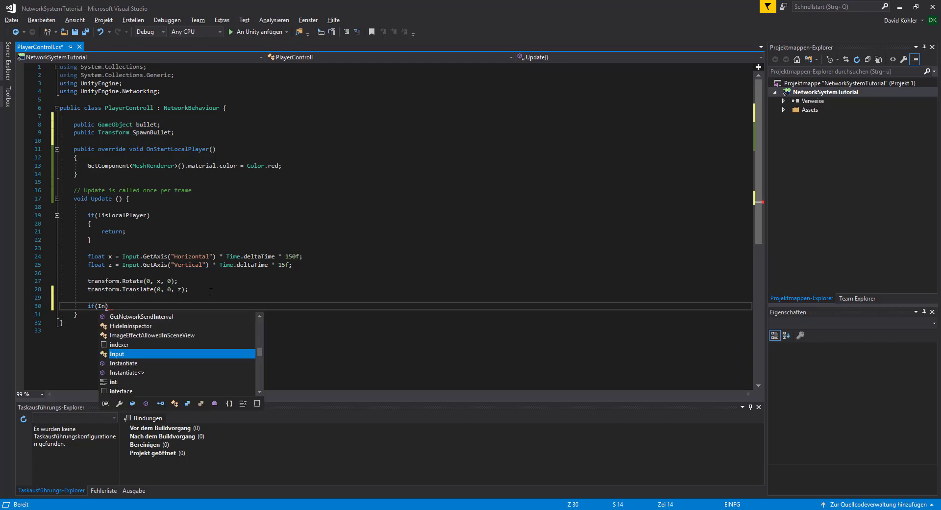
# Complete the condition as Input.GetKeyDown(KeyCode.Space).
pyautogui.press('Tab')
pyautogui.write('.')
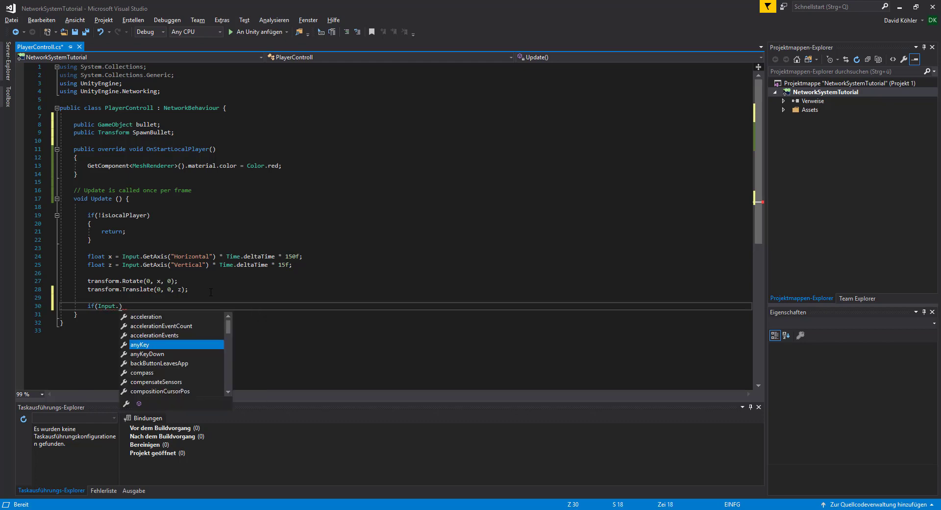
pyautogui.write('Get')
pyautogui.press('Down')
pyautogui.press('Down')
pyautogui.press('Down')
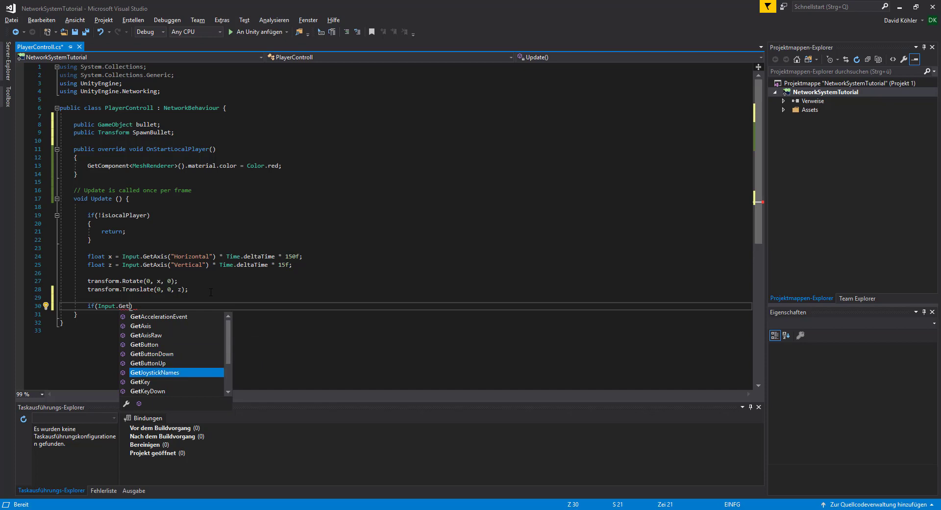
pyautogui.press('Down')
pyautogui.press('Tab')
pyautogui.write('(')
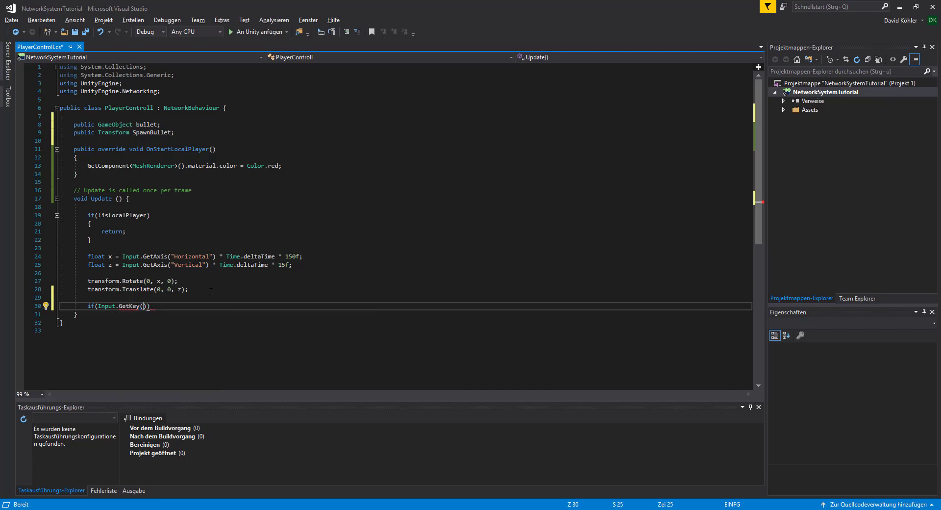
pyautogui.write('Sta')
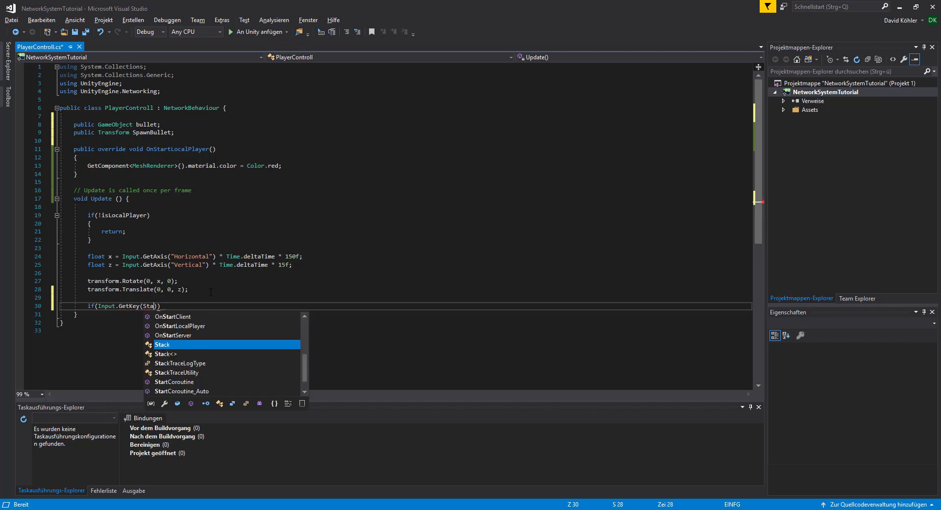
pyautogui.press('BackSpace')
pyautogui.press('BackSpace')
pyautogui.press('BackSpace')
pyautogui.write('Key')
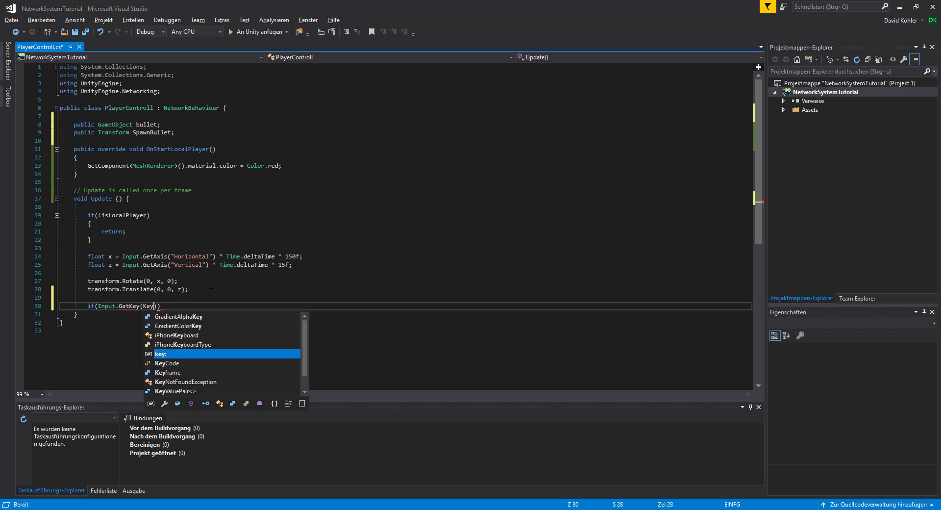
pyautogui.write('C')
pyautogui.press('Tab')
pyautogui.write('.')
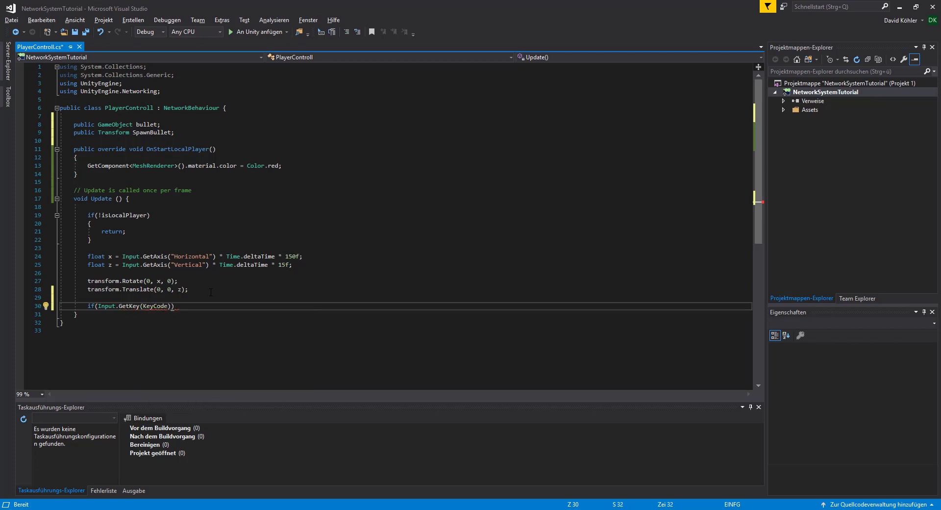
pyautogui.write('Spa')
pyautogui.press('Tab')
pyautogui.hotkey('ctrl', 'Left')
pyautogui.hotkey('ctrl', 'Left')
pyautogui.hotkey('ctrl', 'Left')
pyautogui.write('Down')
# Add a braced block calling Fire(); under the if statement.
pyautogui.click(230, 306)
pyautogui.press('Return')
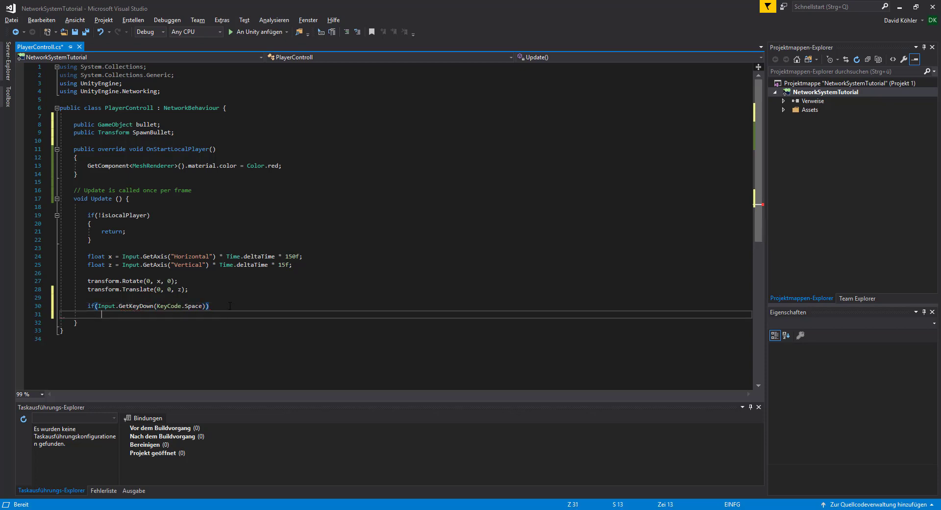
pyautogui.write('{')
pyautogui.press('Return')
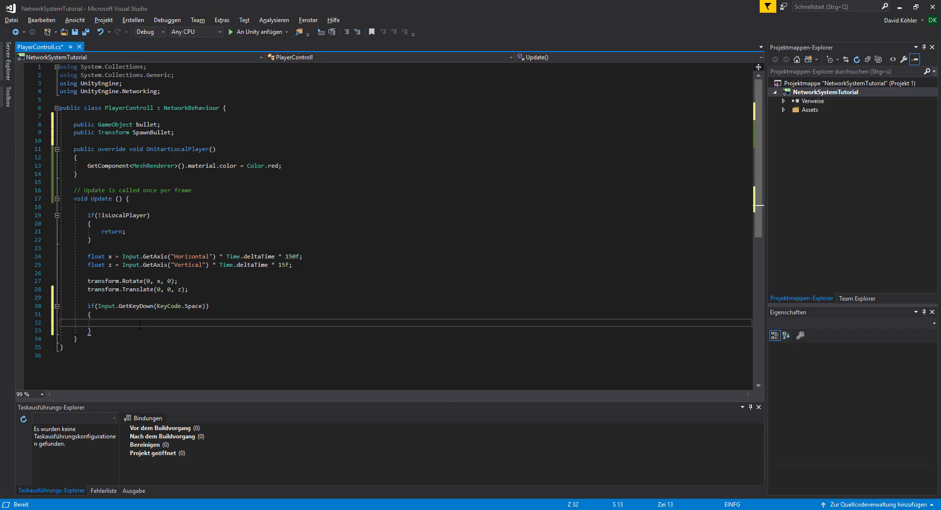
pyautogui.write('Fire')
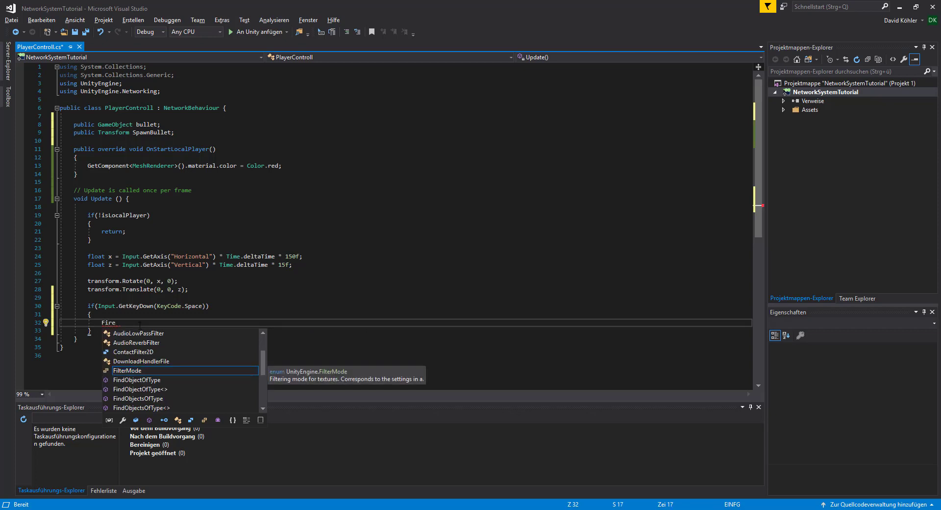
pyautogui.write('();')
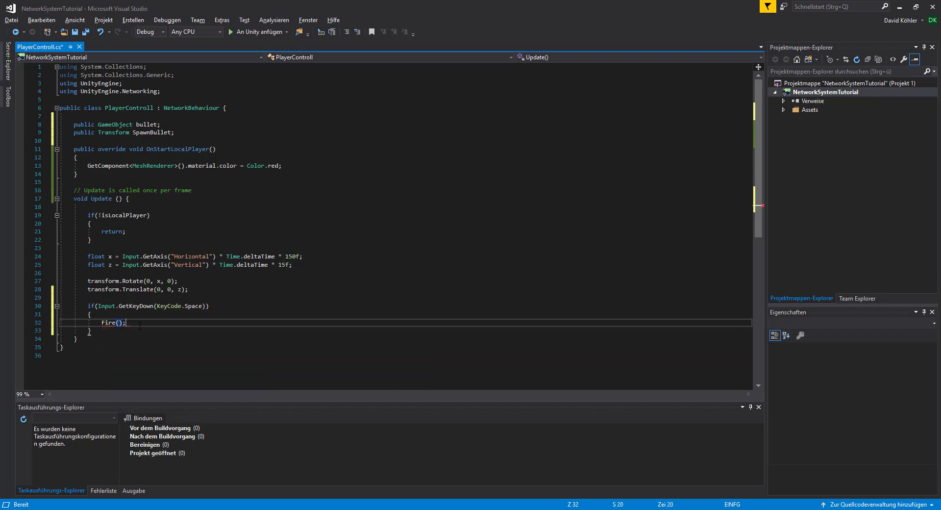
pyautogui.click(110, 343)
# Add an empty private void Fire() method with its opening brace.
pyautogui.press('Return')
pyautogui.press('Return')
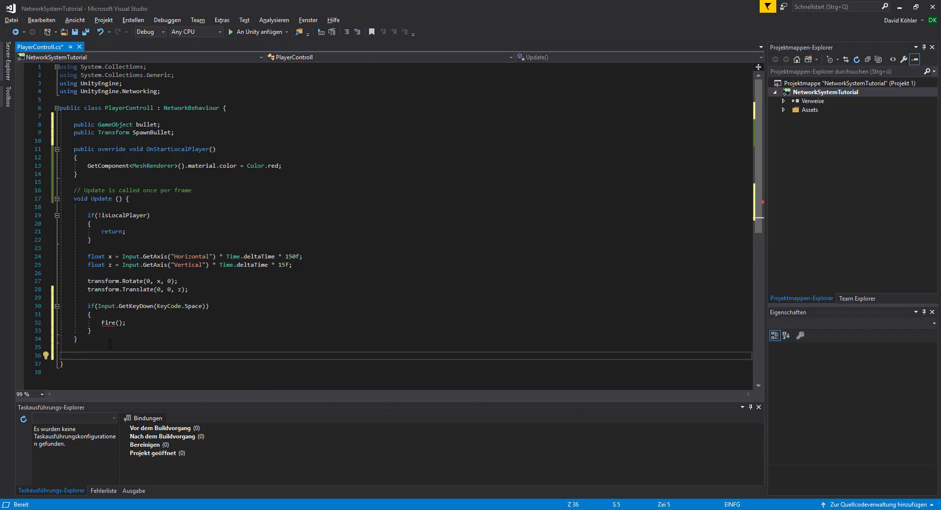
pyautogui.write('private ')
pyautogui.write('void Fi')
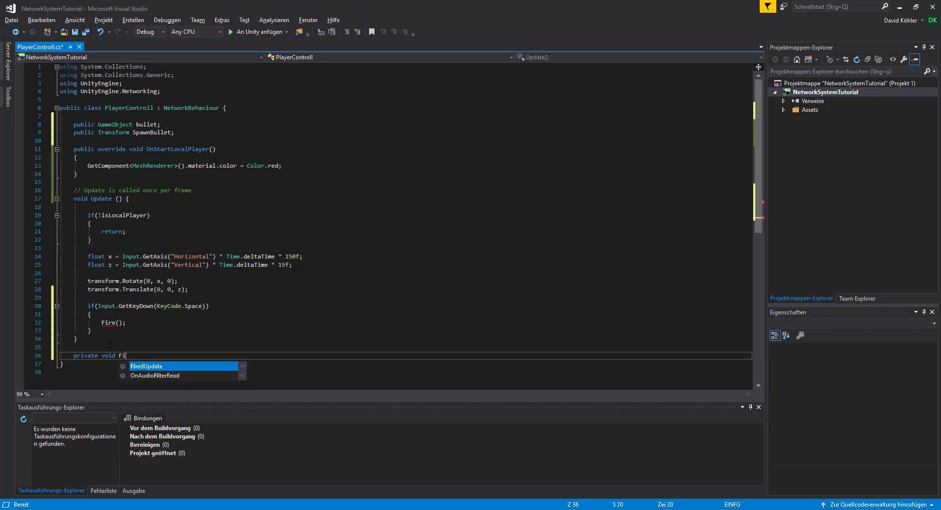
pyautogui.write('re()')
pyautogui.press('Return')
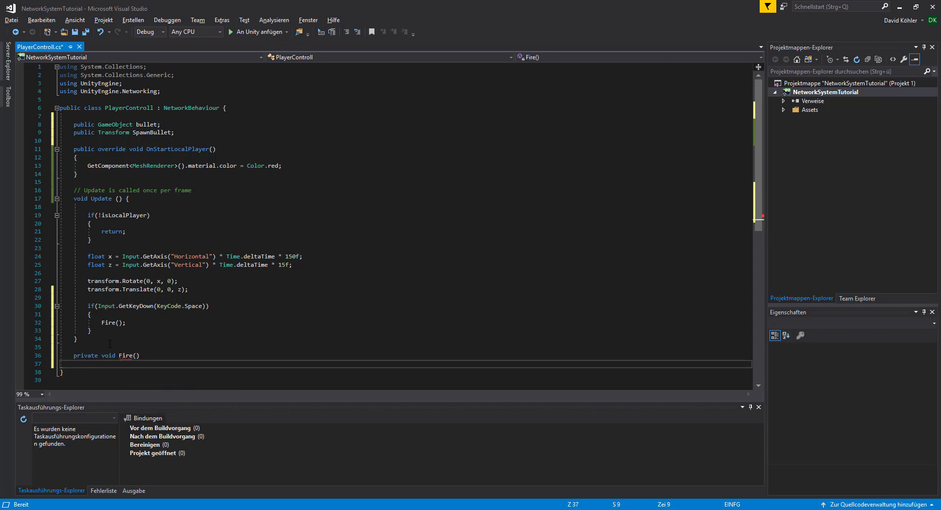
pyautogui.write('{')
pyautogui.press('Return')
pyautogui.scroll(-6, 139, 327)
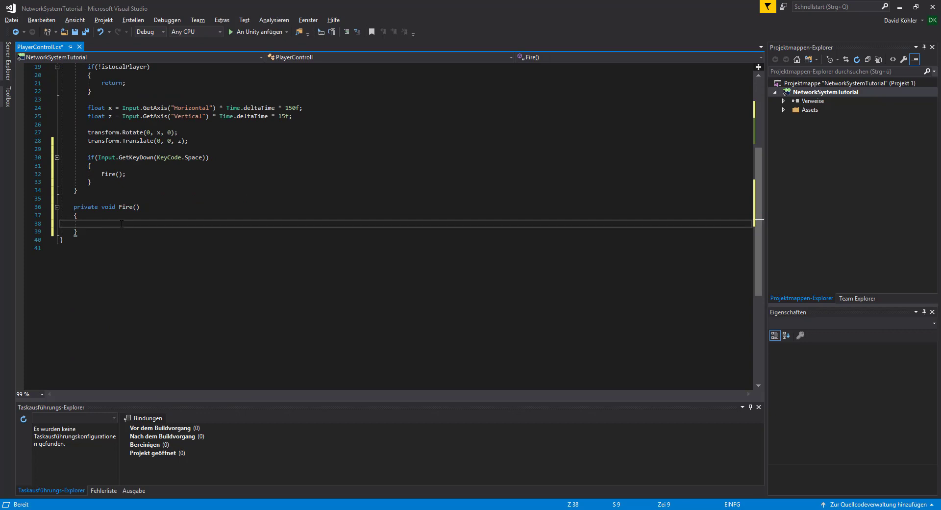
# Start the line GameObject bulletcontainer = (GameObject)Instantiate(bullet inside Fire().
pyautogui.write('Ga')
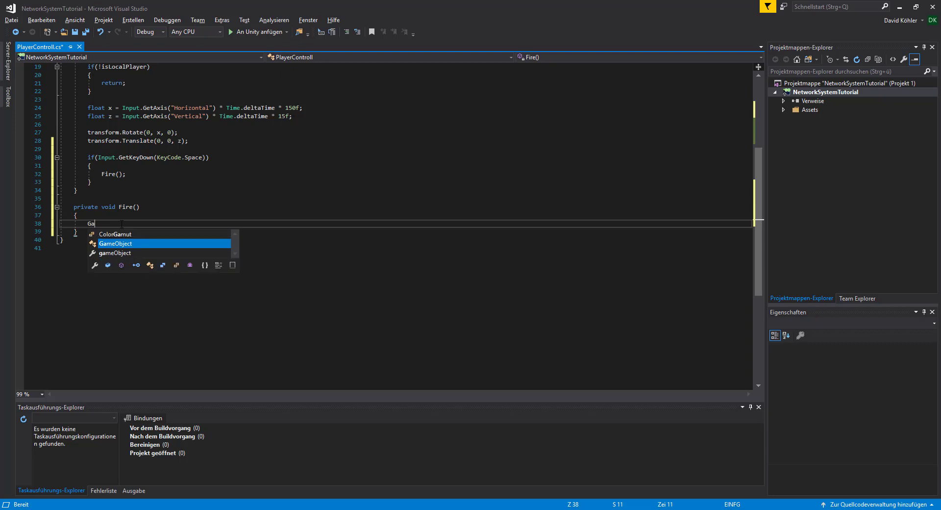
pyautogui.write('meObject bu')
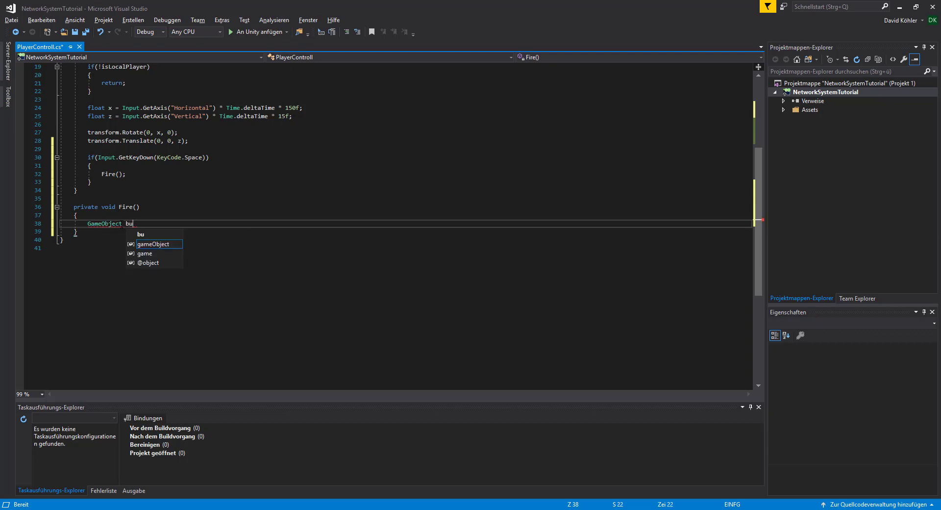
pyautogui.write('llet')
pyautogui.write('contai')
pyautogui.write('ner ')
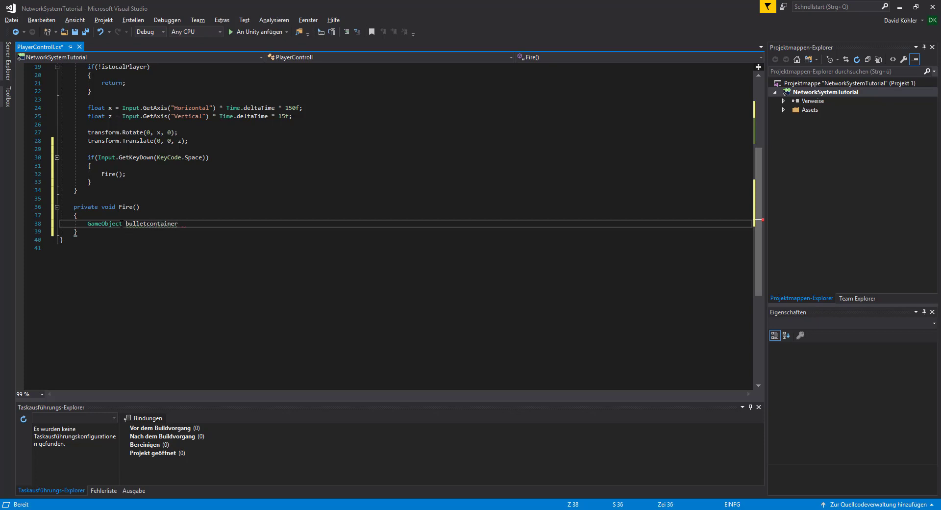
pyautogui.write('= ')
pyautogui.write('(')
pyautogui.write('Ga')
pyautogui.press('Return')
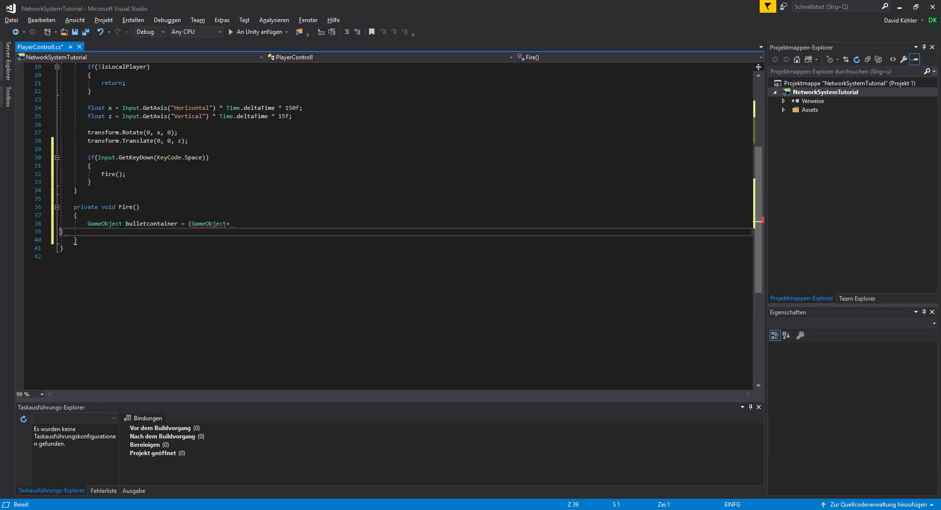
pyautogui.press('BackSpace')
pyautogui.press('Right')
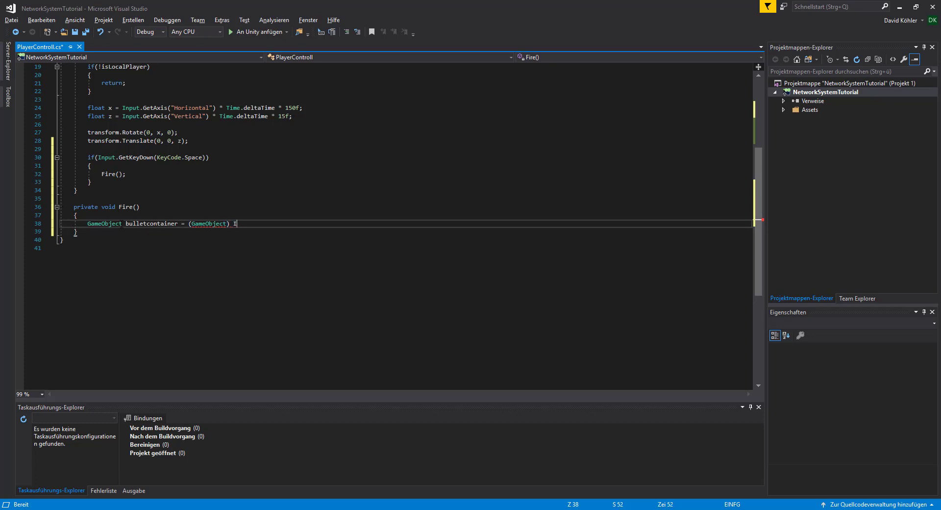
pyautogui.write('Ins')
pyautogui.press('Tab')
pyautogui.write('<')
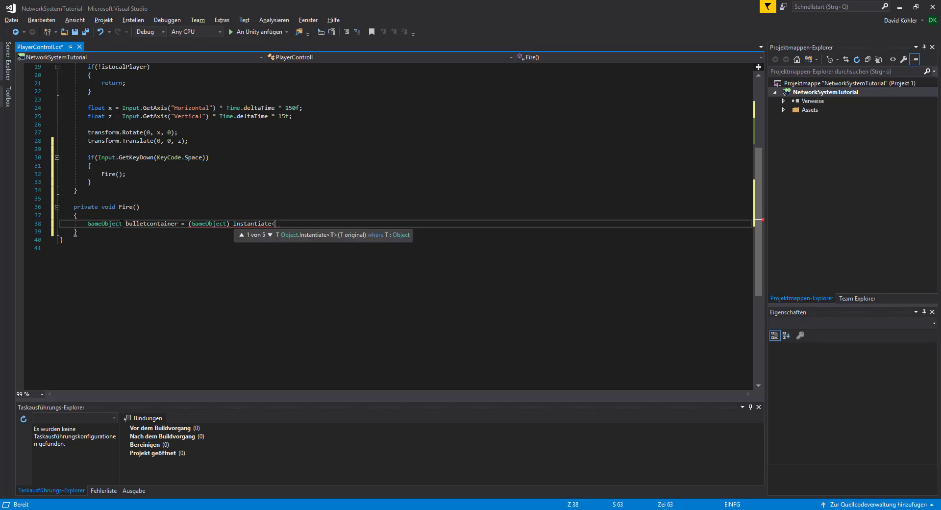
pyautogui.write('>')
pyautogui.press('Left')
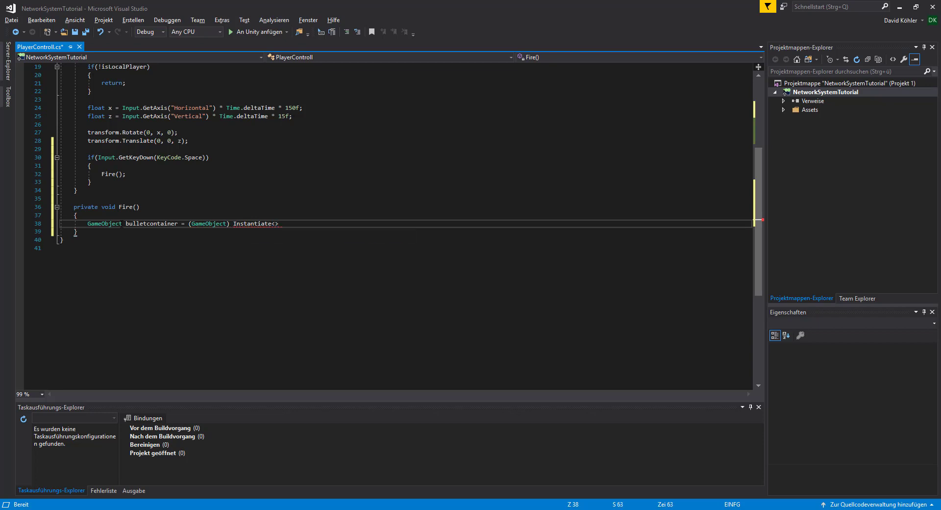
pyautogui.press('BackSpace')
pyautogui.press('Delete')
pyautogui.write('(')
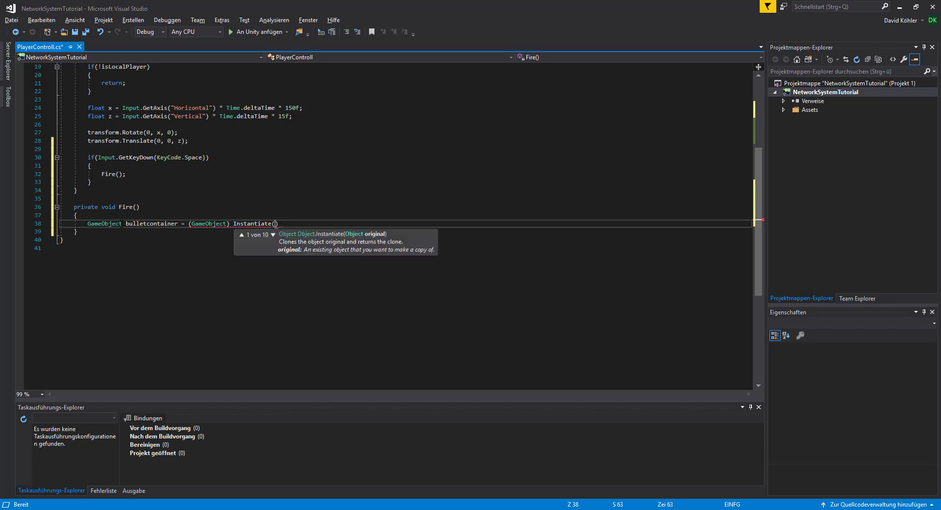
pyautogui.write(')')
pyautogui.write('b')
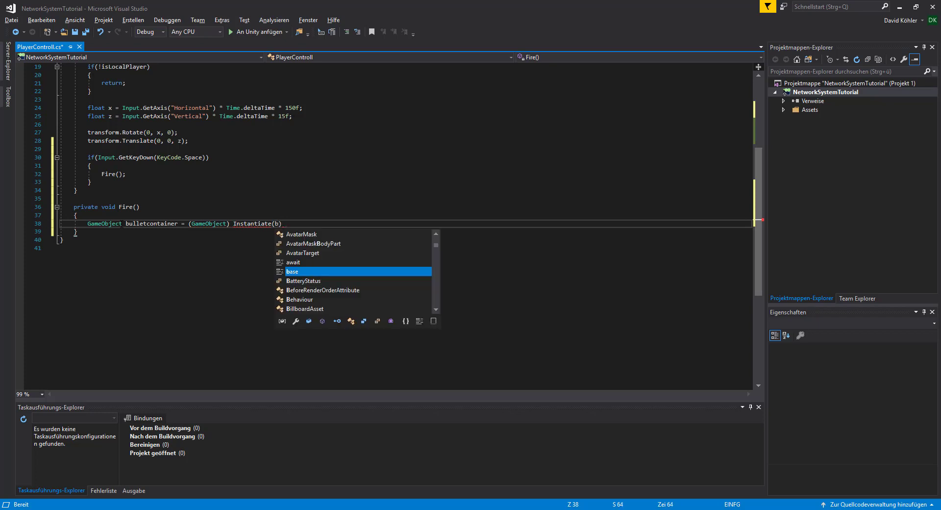
pyautogui.write('u')
pyautogui.press('Tab')
# Pass SpawnBullet.position and SpawnBullet.rotation as the remaining Instantiate arguments.
pyautogui.write(', ')
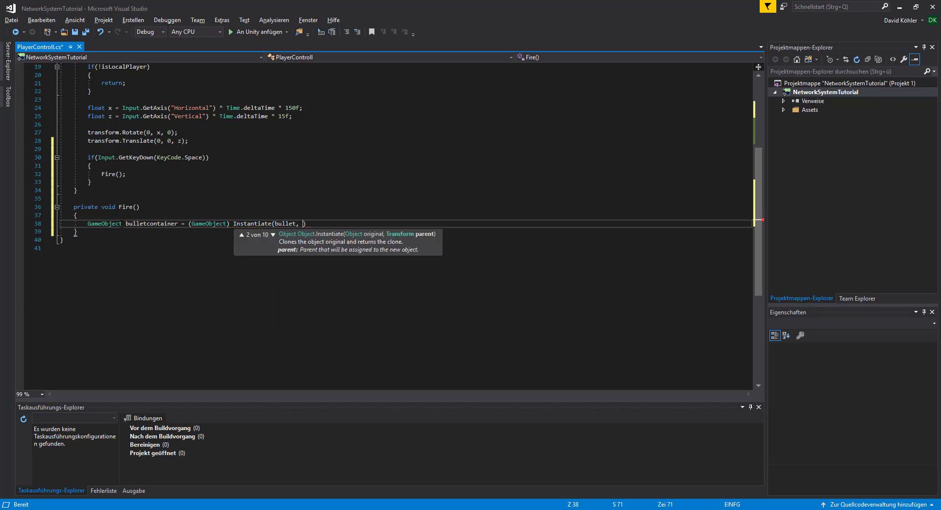
pyautogui.write('spw')
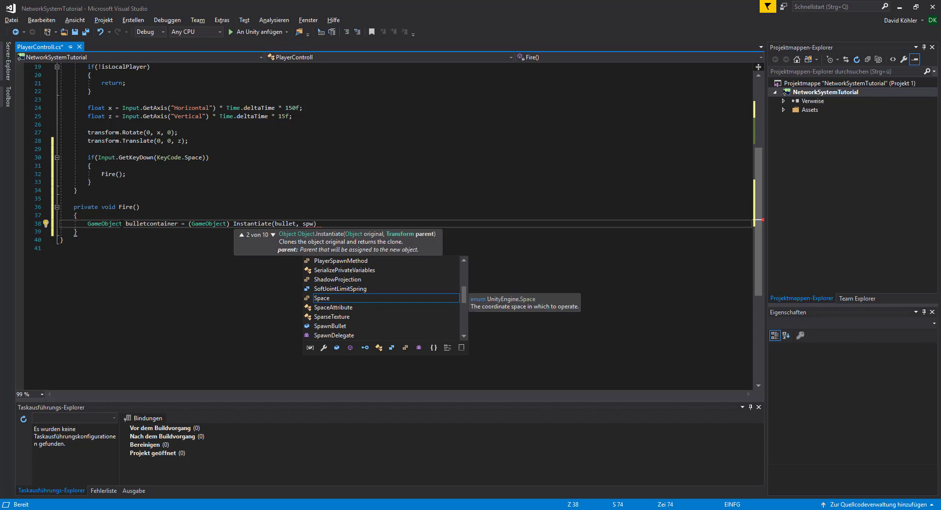
pyautogui.press('BackSpace')
pyautogui.write('aw')
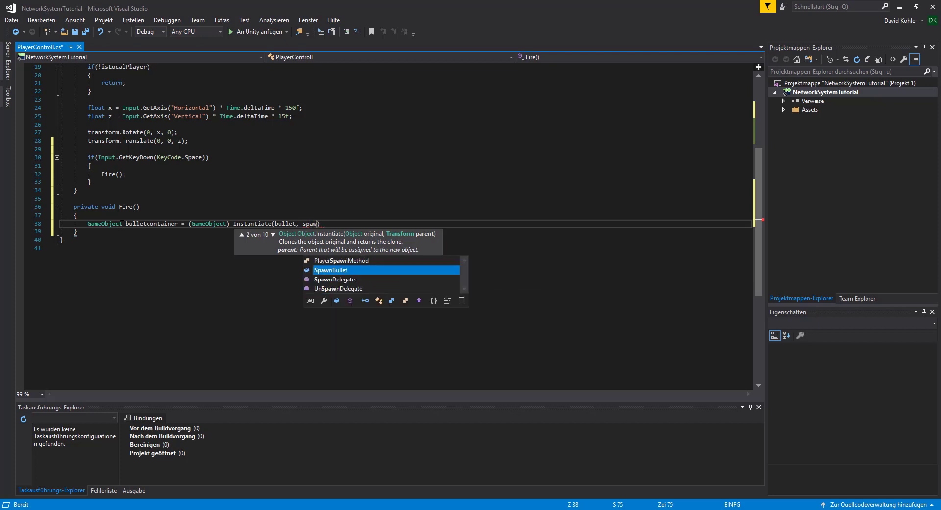
pyautogui.press('Tab')
pyautogui.write('.')
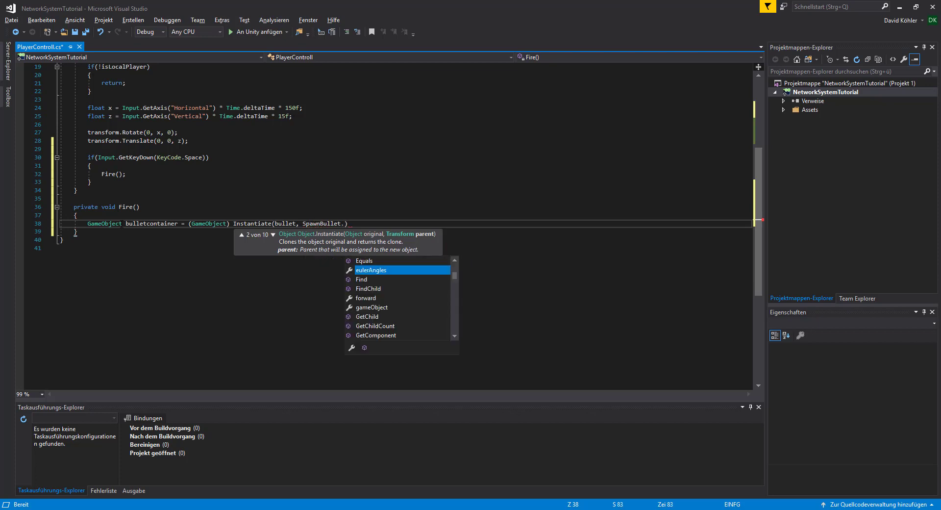
pyautogui.write('pos')
pyautogui.press('Tab')
pyautogui.write(', ')
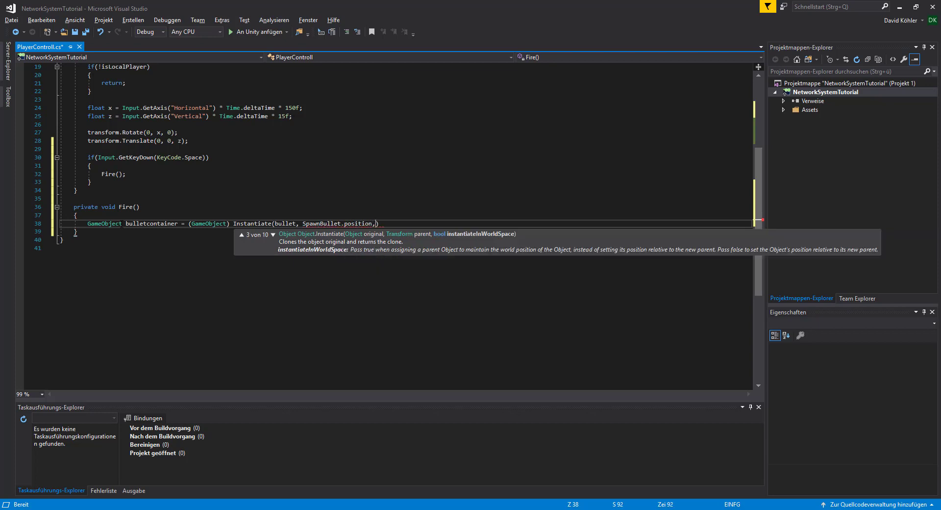
pyautogui.write('spw')
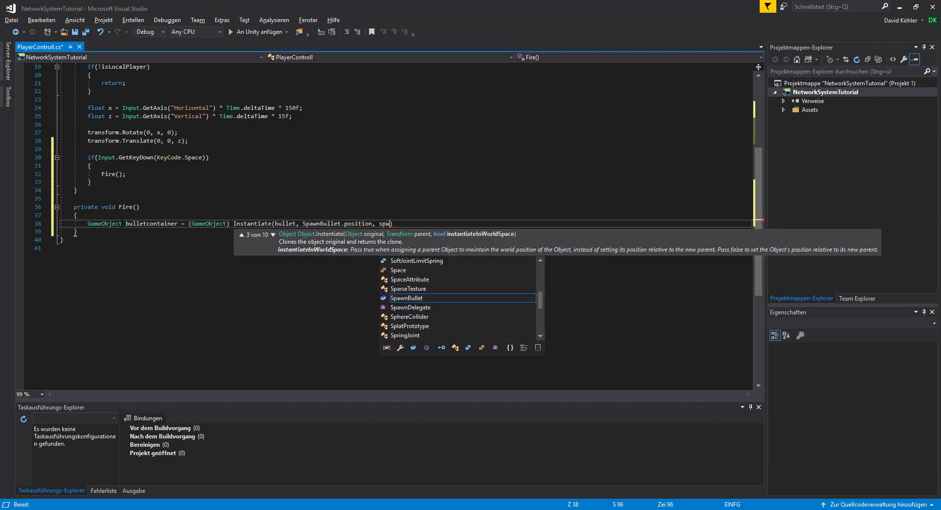
pyautogui.press('Tab')
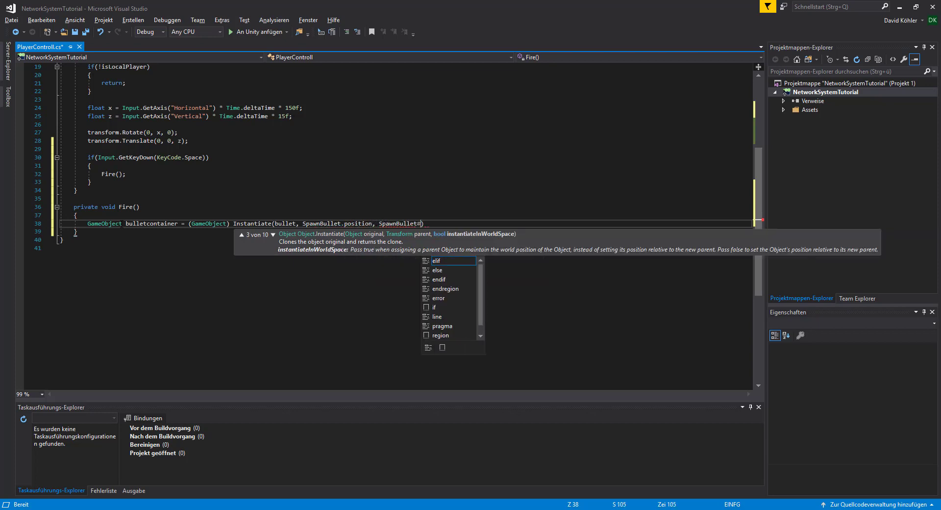
pyautogui.write('.ro')
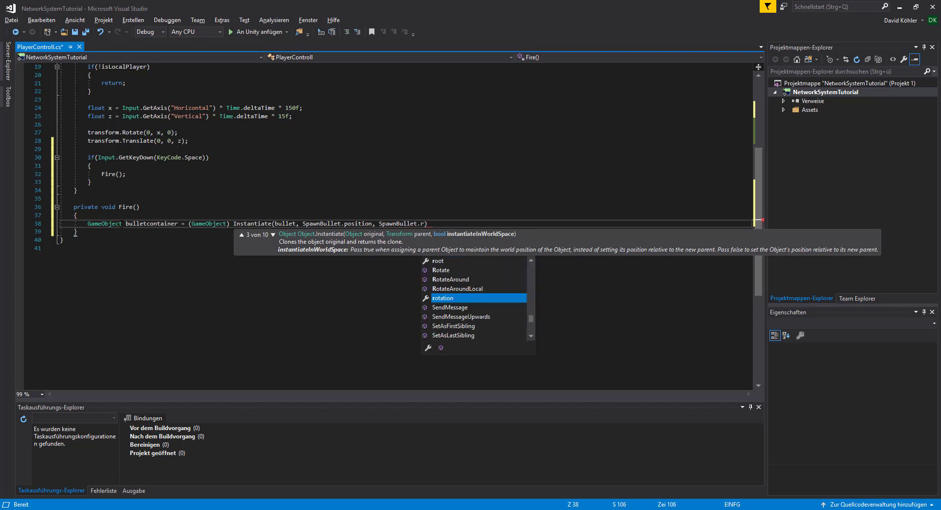
pyautogui.press('Tab')
# Close the Instantiate statement and begin bullet.GetComponent<Rigidbody>().velocity on the next line.
pyautogui.write(')')
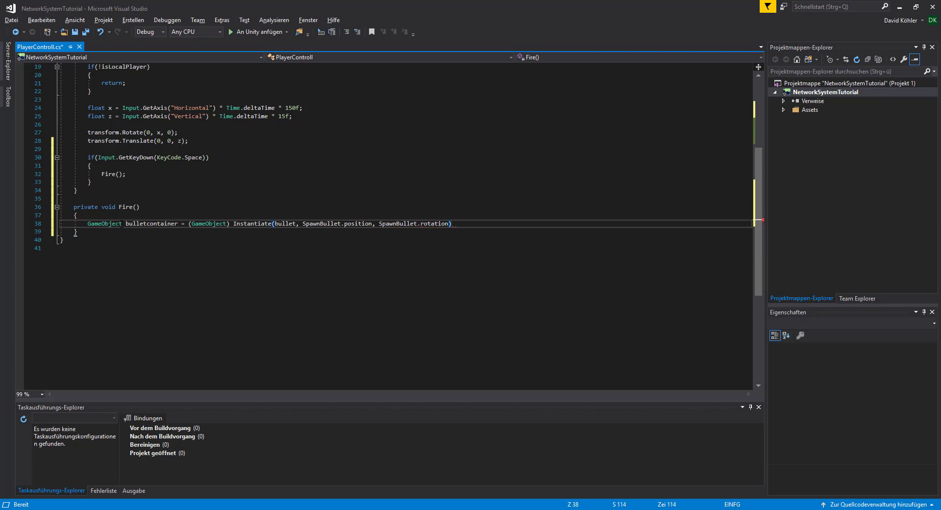
pyautogui.write(';')
pyautogui.press('Return')
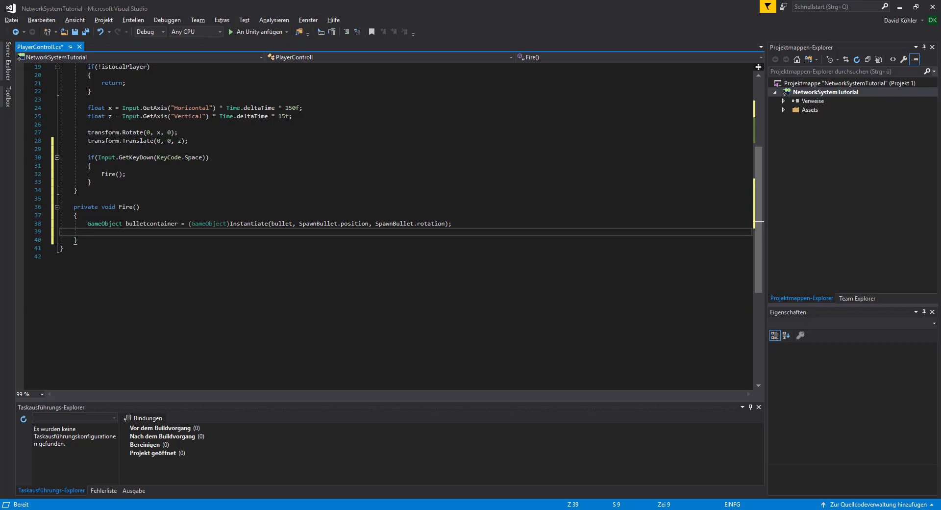
pyautogui.write('b')
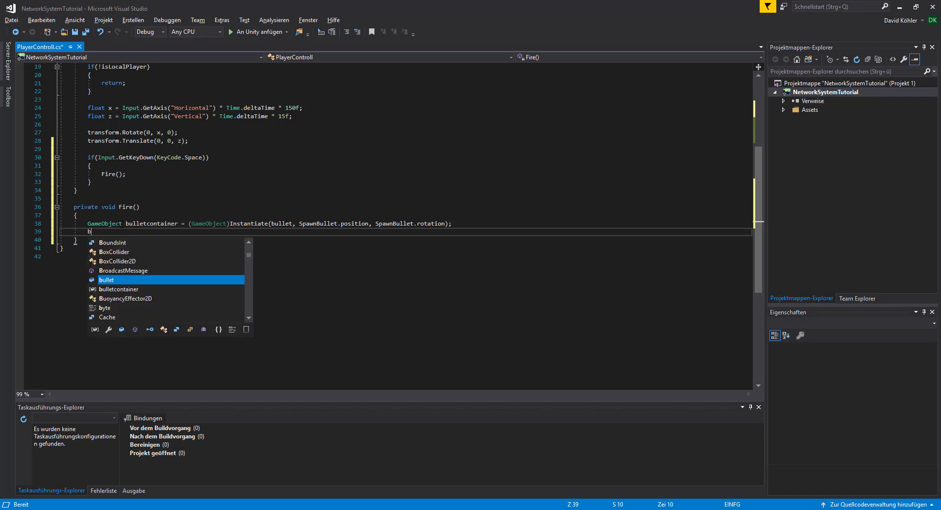
pyautogui.write('ullet')
pyautogui.press('Escape')
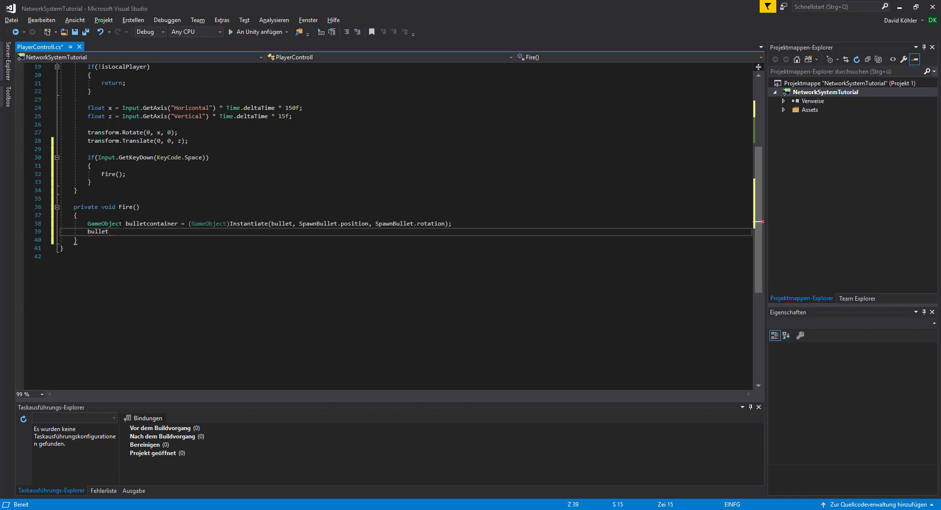
pyautogui.write('.get')
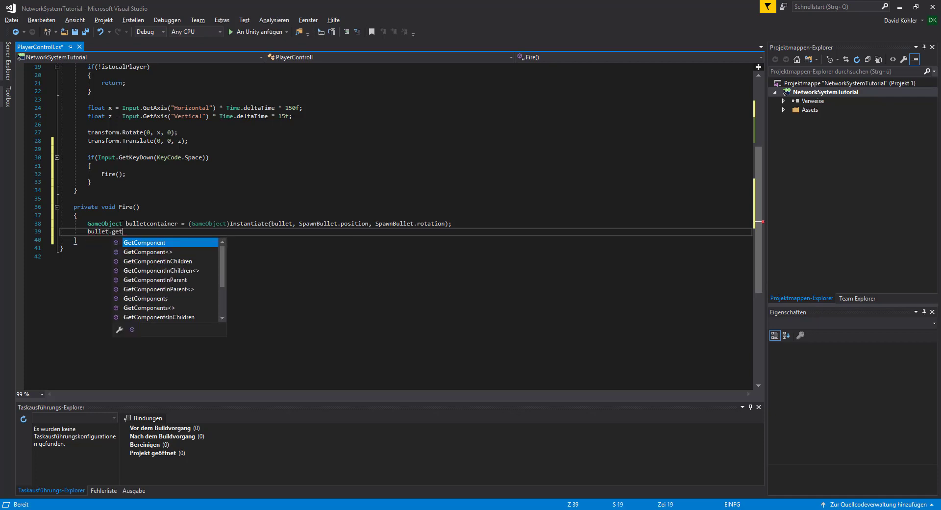
pyautogui.press('Tab')
pyautogui.write('<')
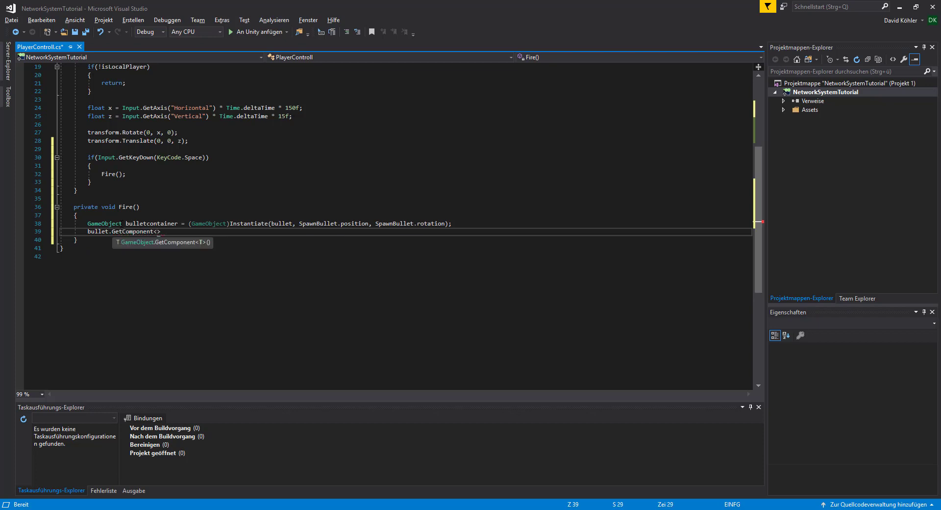
pyautogui.write('Ri')
pyautogui.press('Tab')
pyautogui.write('>()')
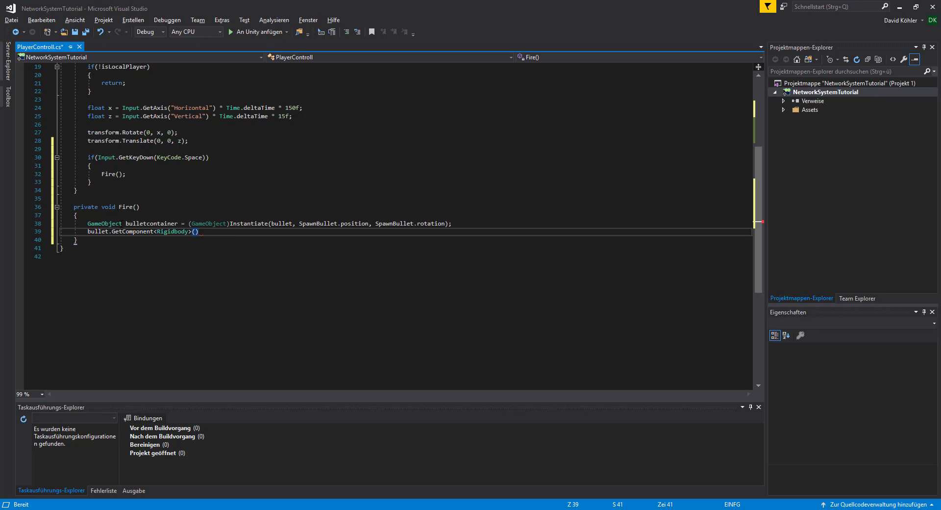
pyautogui.write('.ve')
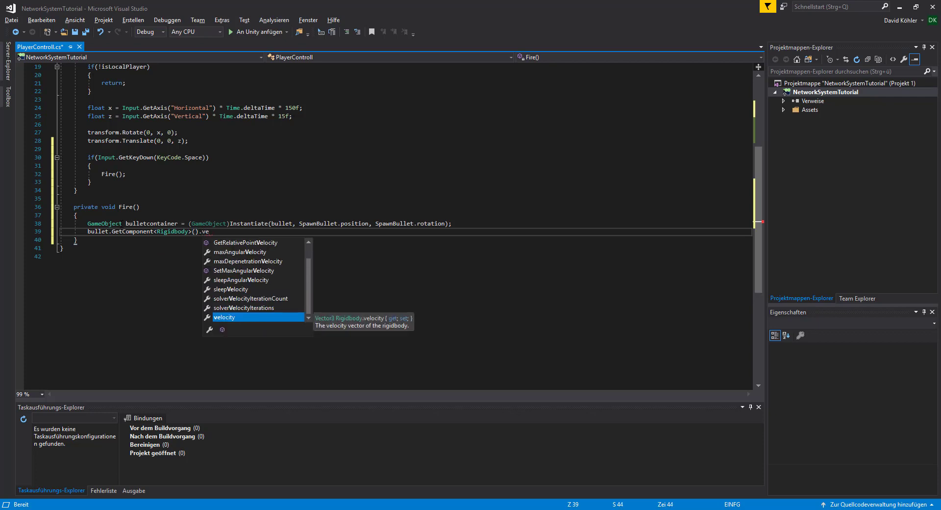
pyautogui.press('Tab')
# Set the bullet velocity to bullet.transform.forward * 6.0f.
pyautogui.write('= ')
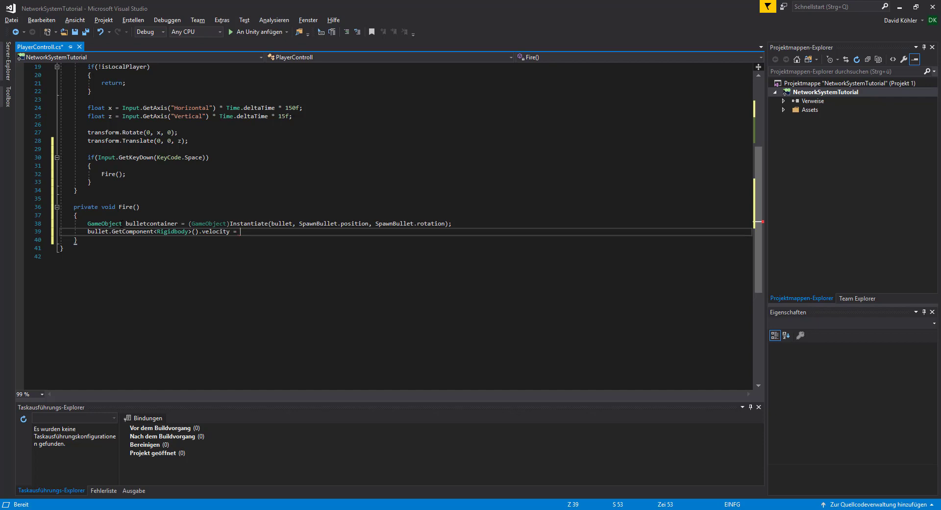
pyautogui.write('bullet.')
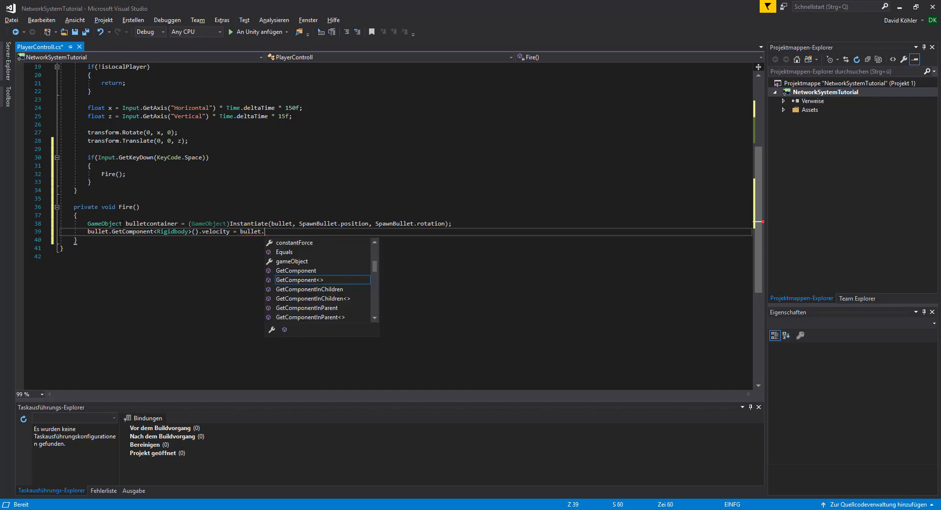
pyautogui.write('transform')
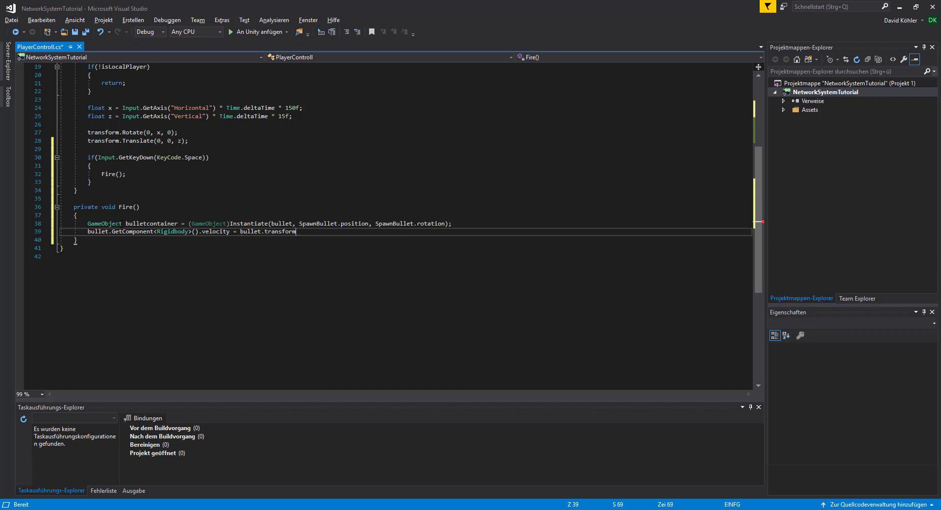
pyautogui.write('.fo')
pyautogui.press('Tab')
pyautogui.write(';')
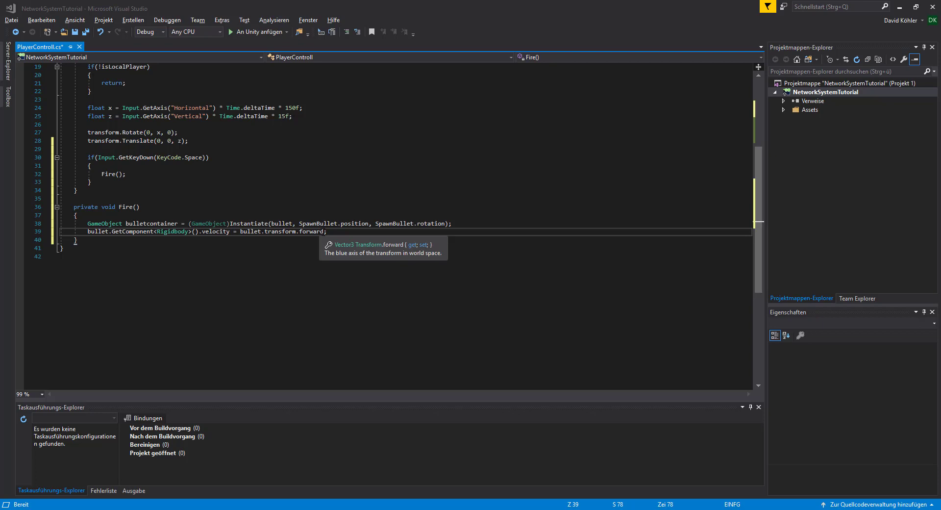
pyautogui.click(322, 232)
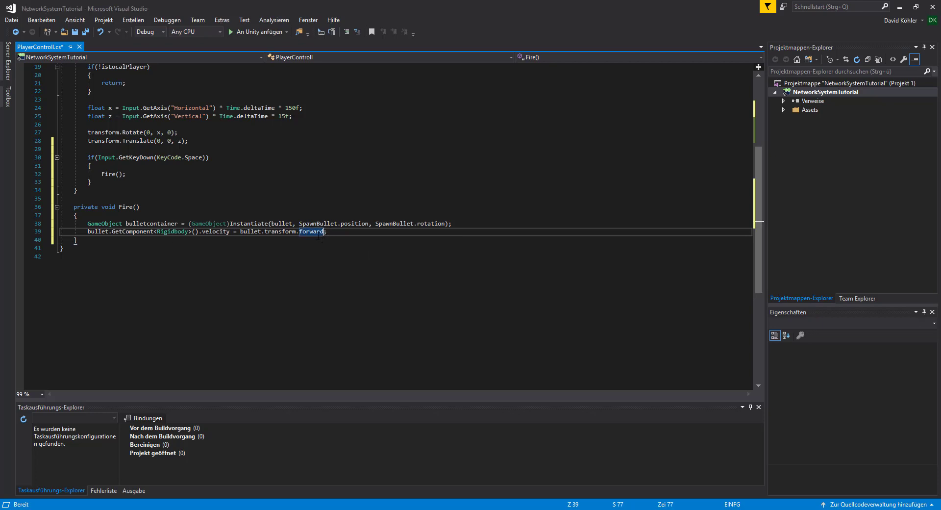
pyautogui.write('*')
pyautogui.press('Escape')
pyautogui.write('6')
pyautogui.write('.0f')
# Add Destroy(bullet, 6.0f); and save the PlayerControll script.
pyautogui.press('Return')
pyautogui.write('Destroy')
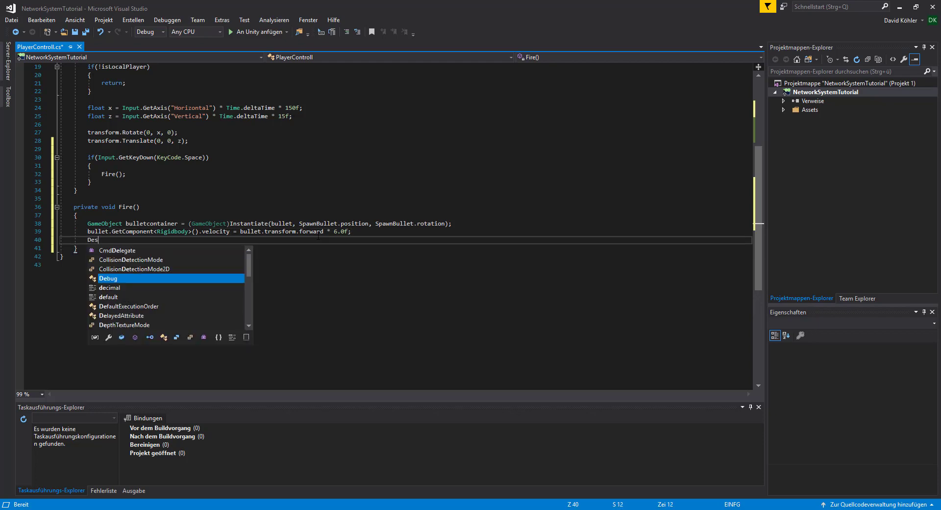
pyautogui.press('Escape')
pyautogui.write('(')
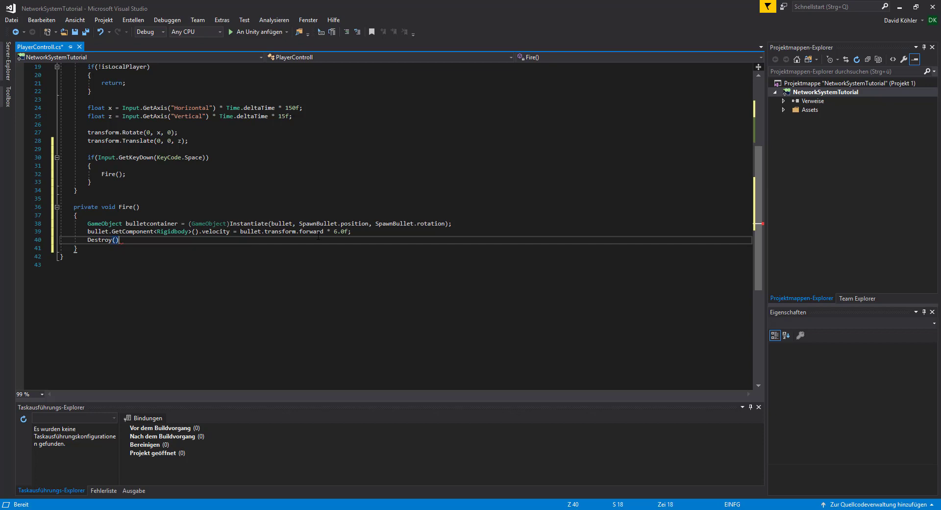
pyautogui.write('bu')
pyautogui.press('Tab')
pyautogui.write(', 6.')
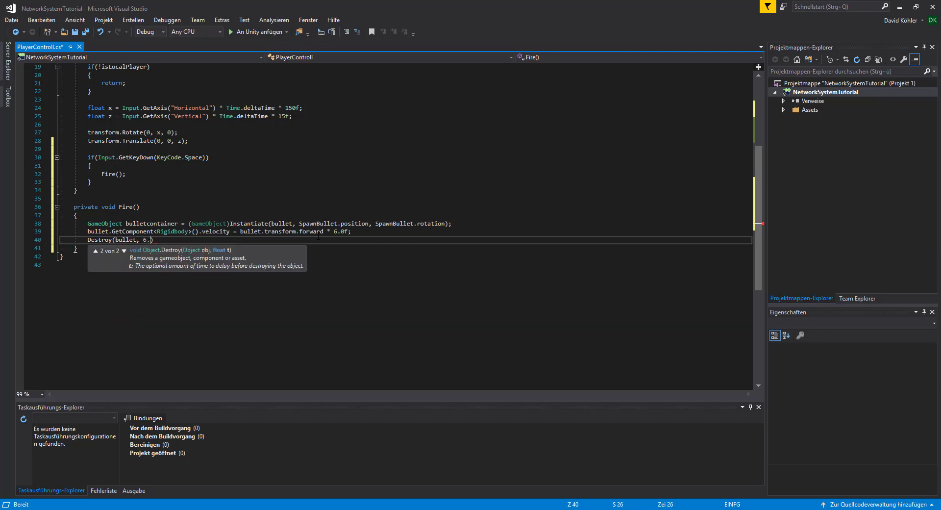
pyautogui.write('0f);')
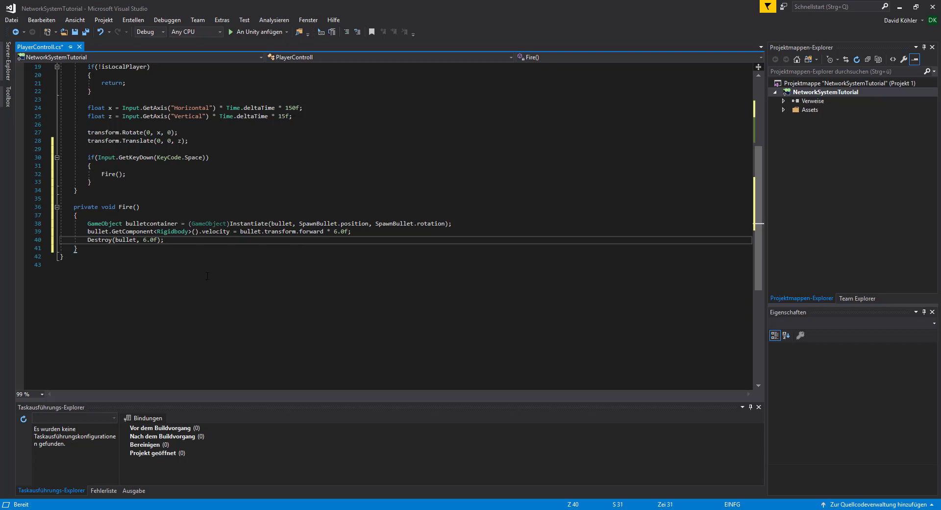
pyautogui.click(77, 32)
pyautogui.hotkey('alt', 'Tab')
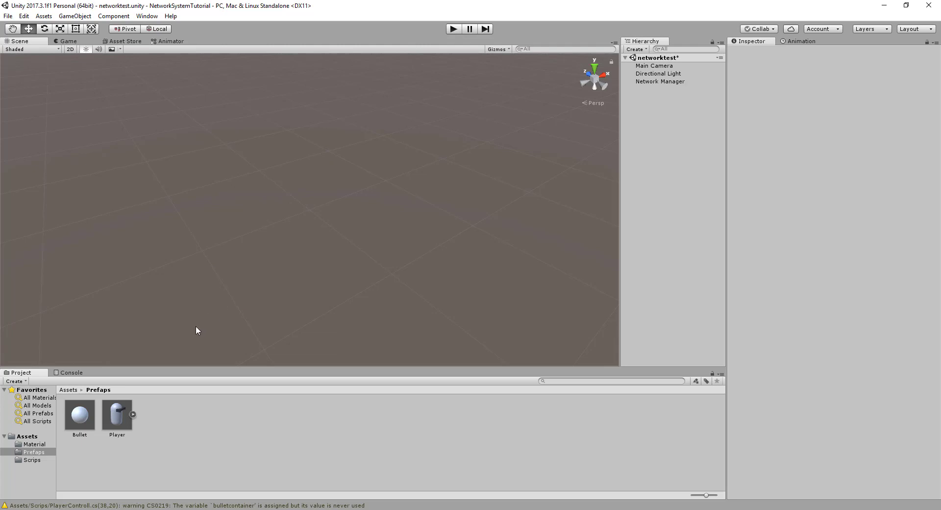
# Drag a Player prefab instance into the scene and set its Transform position to 0, 0, 0.
pyautogui.moveTo(118, 415)
pyautogui.mouseDown()
pyautogui.moveTo(325, 160)
pyautogui.moveTo(350, 168)
pyautogui.mouseUp()
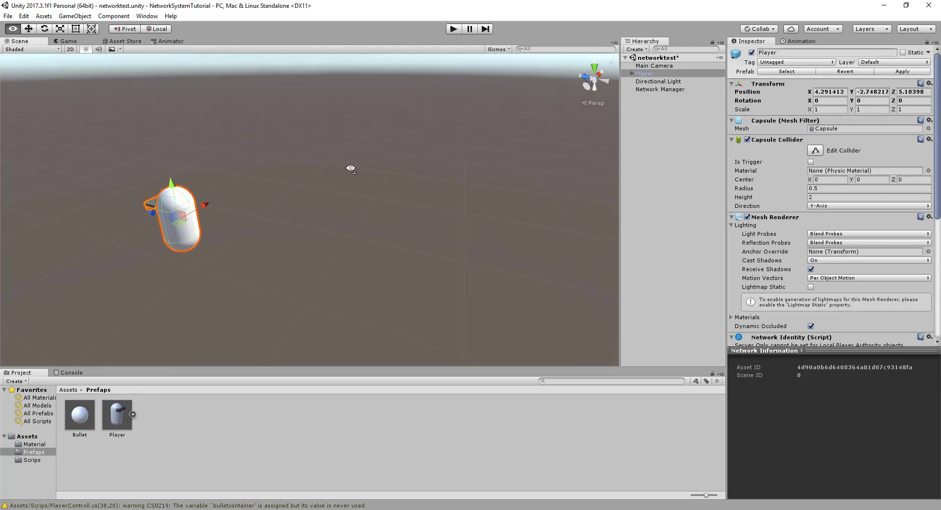
pyautogui.press('f')
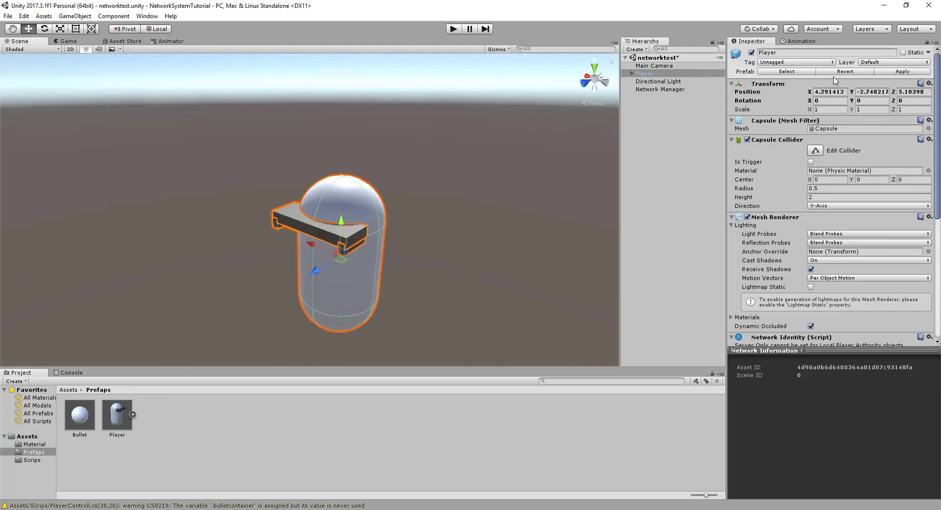
pyautogui.click(830, 91)
pyautogui.write('0')
pyautogui.press('Return')
pyautogui.click(879, 84)
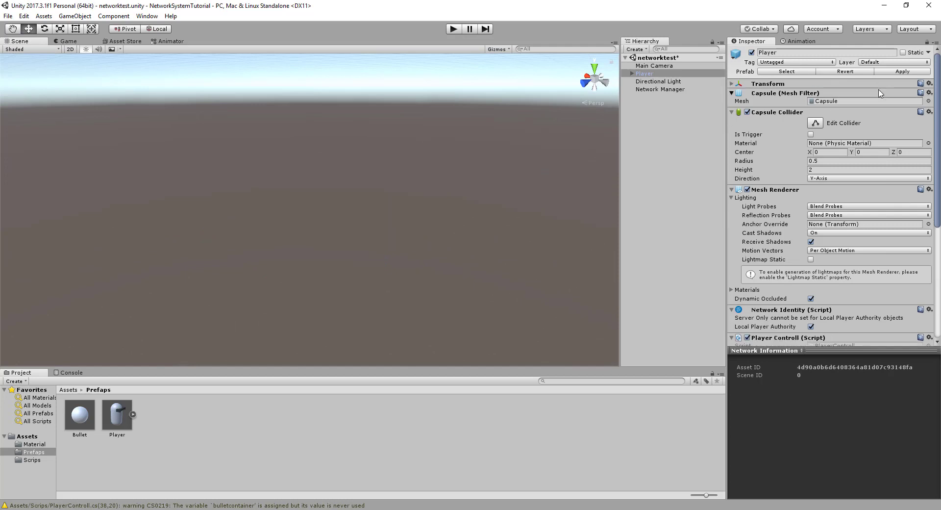
pyautogui.click(879, 93)
pyautogui.click(862, 92)
pyautogui.write('0')
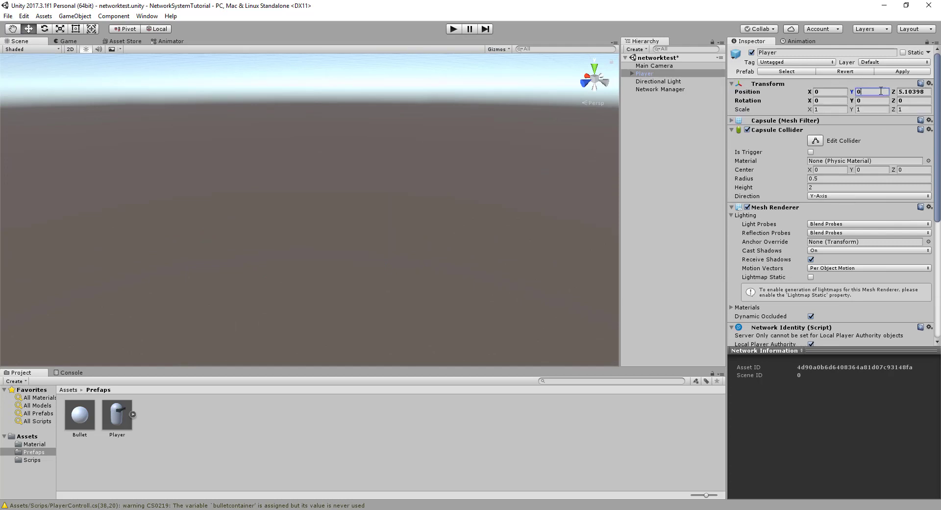
pyautogui.press('Tab')
pyautogui.write('0')
pyautogui.doubleClick(667, 74)
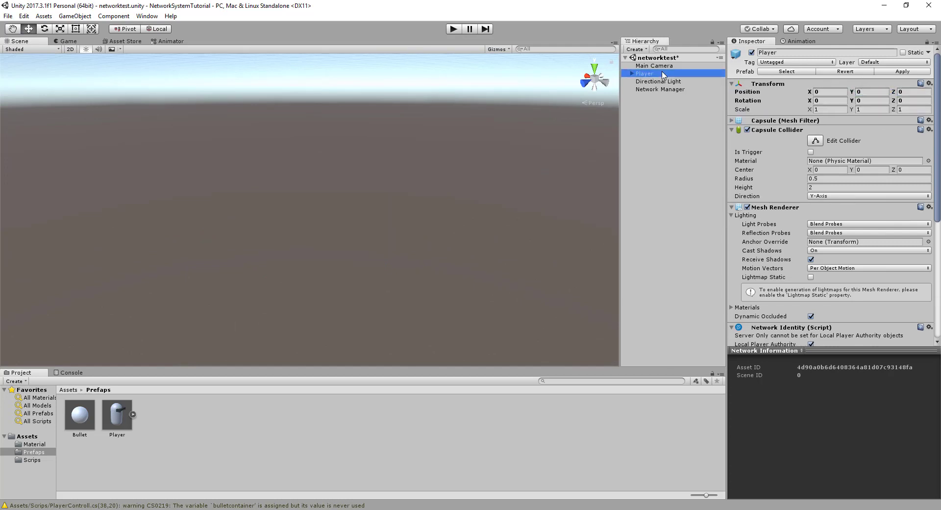
# Create a 3D Cylinder and move it sideways off the Player.
pyautogui.click(75, 16)
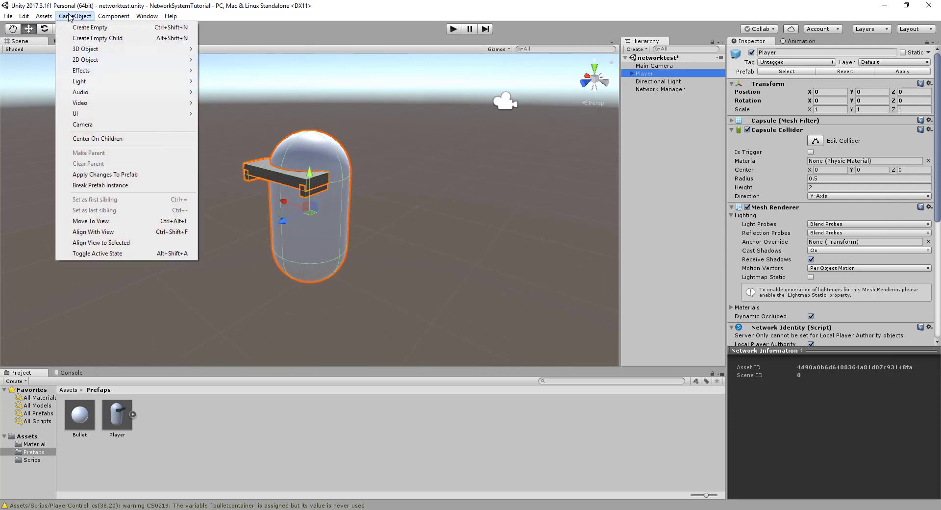
pyautogui.moveTo(187, 49)
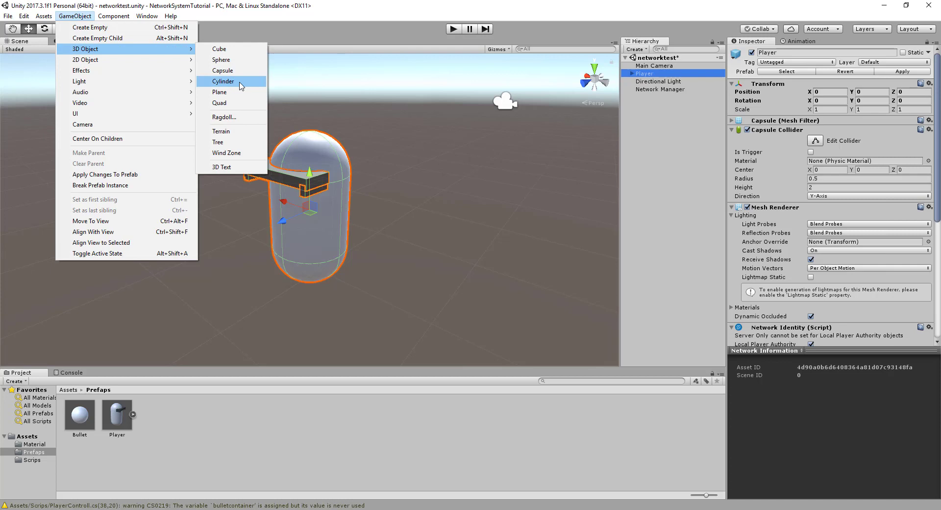
pyautogui.click(241, 86)
pyautogui.moveTo(336, 195)
pyautogui.keyDown('alt'); pyautogui.mouseDown()
pyautogui.moveTo(346, 229)
pyautogui.moveTo(446, 216)
pyautogui.mouseUp(); pyautogui.keyUp('alt')
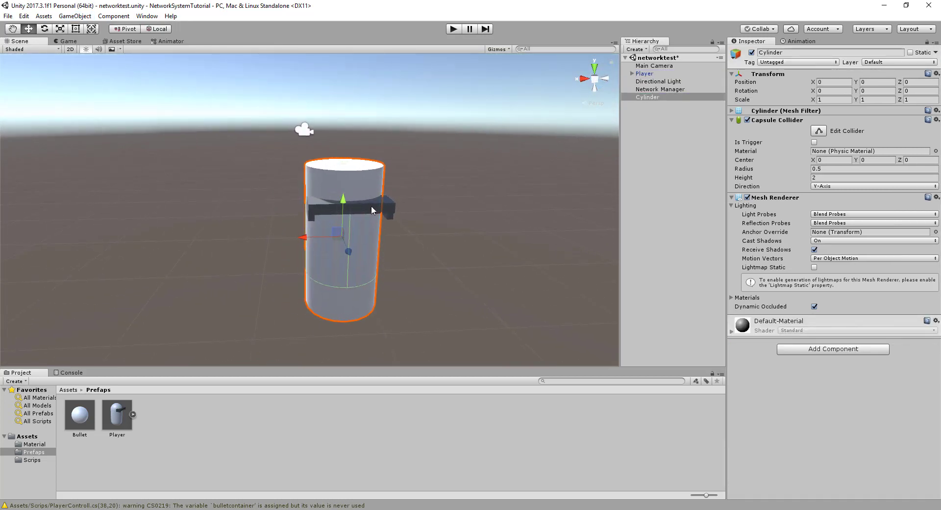
pyautogui.moveTo(314, 239); pyautogui.dragTo(255, 238)
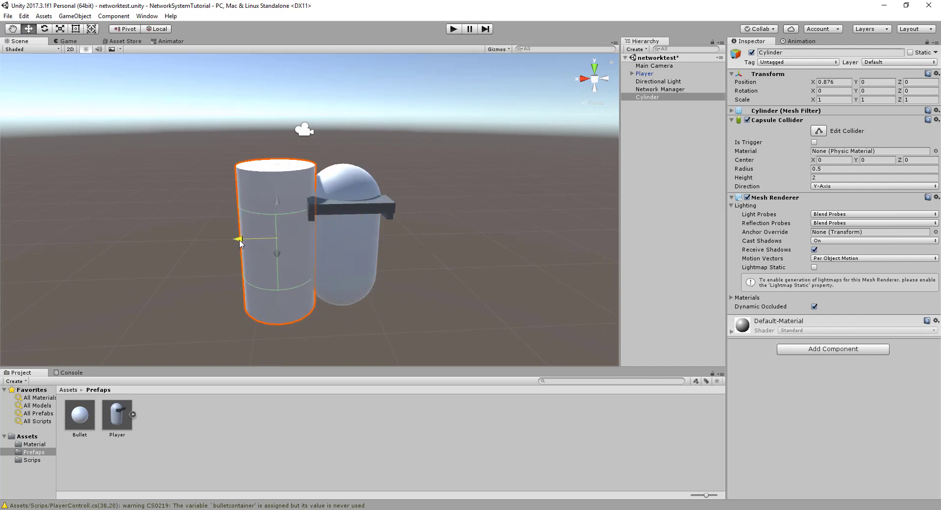
pyautogui.click(45, 29)
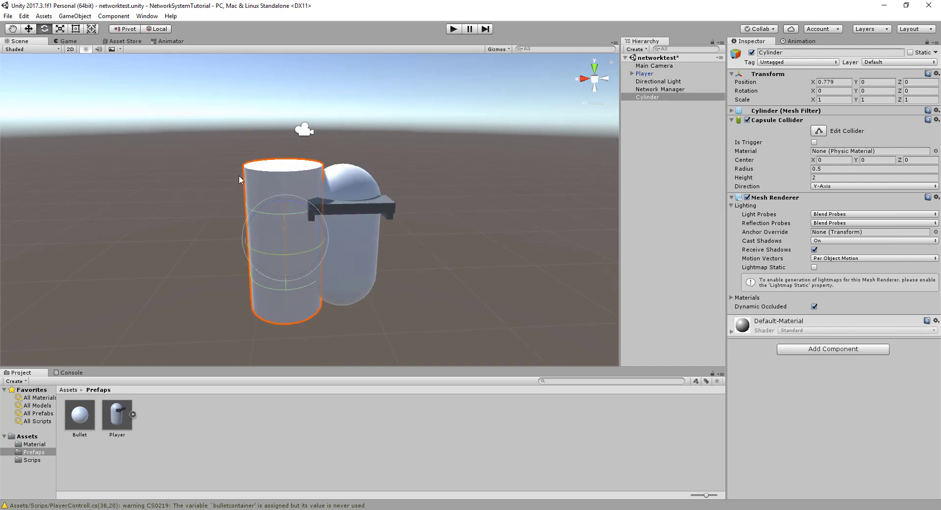
pyautogui.click(29, 29)
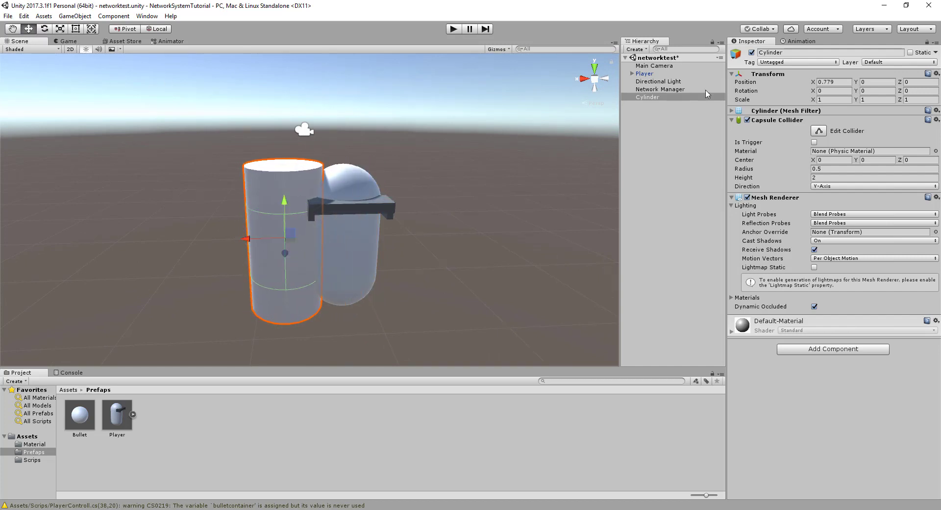
# Set the cylinder's X rotation to 90 and its X and Z scale to 0.3.
pyautogui.click(829, 90)
pyautogui.write('90')
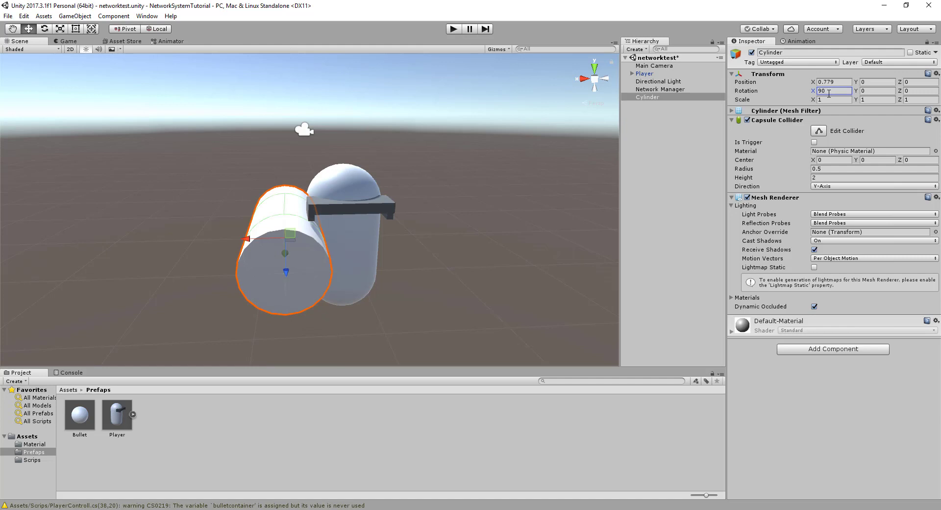
pyautogui.click(60, 29)
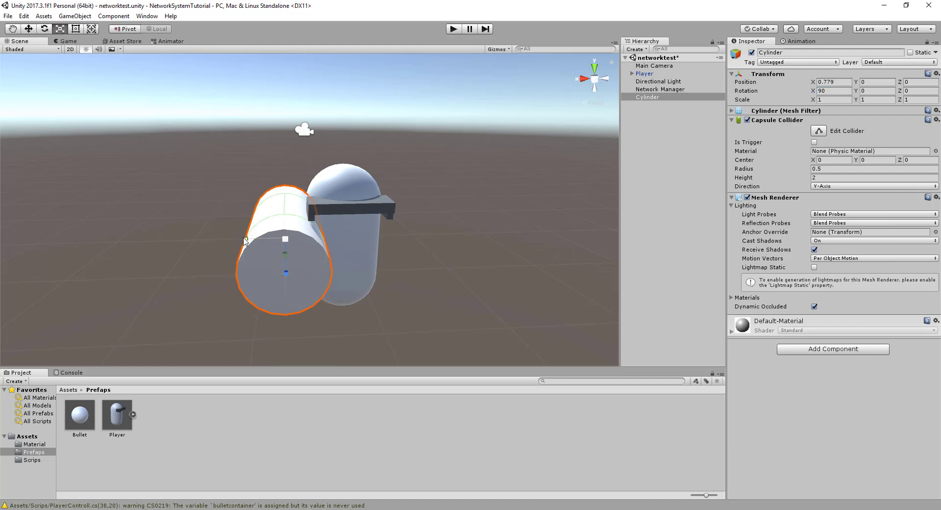
pyautogui.click(834, 100)
pyautogui.write('0.3')
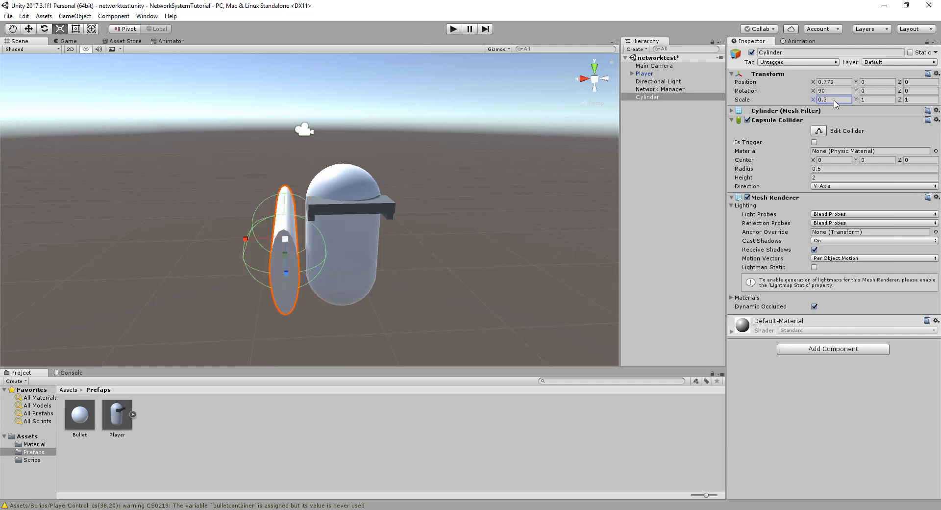
pyautogui.click(927, 99)
pyautogui.click(871, 101)
pyautogui.write('0.')
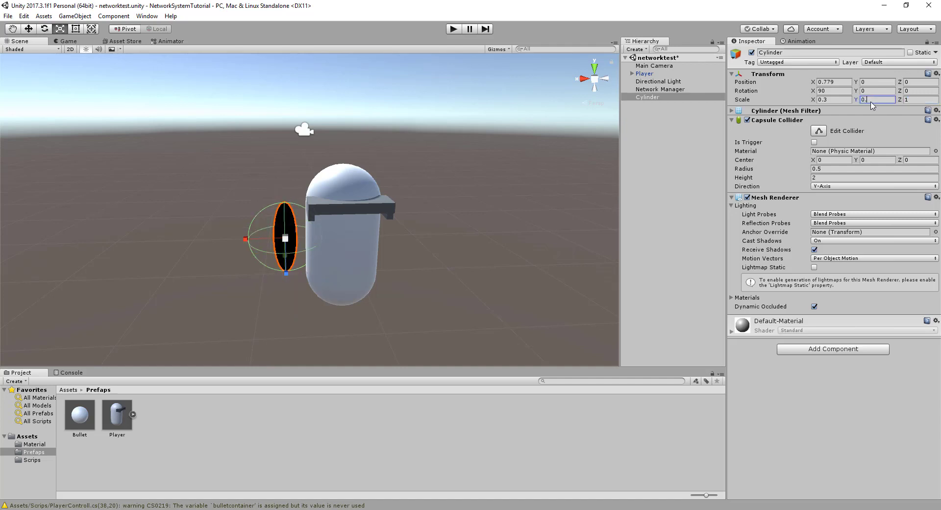
pyautogui.write('3')
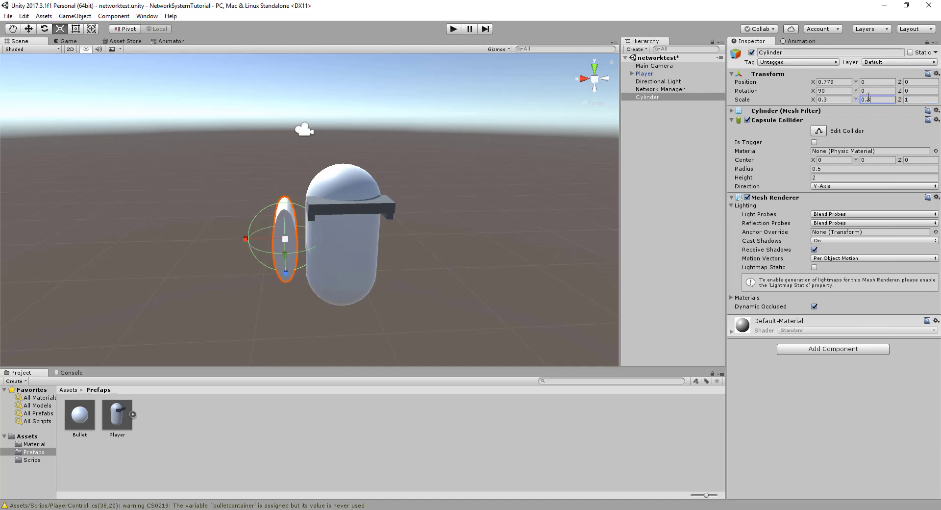
pyautogui.press('Escape')
pyautogui.click(913, 98)
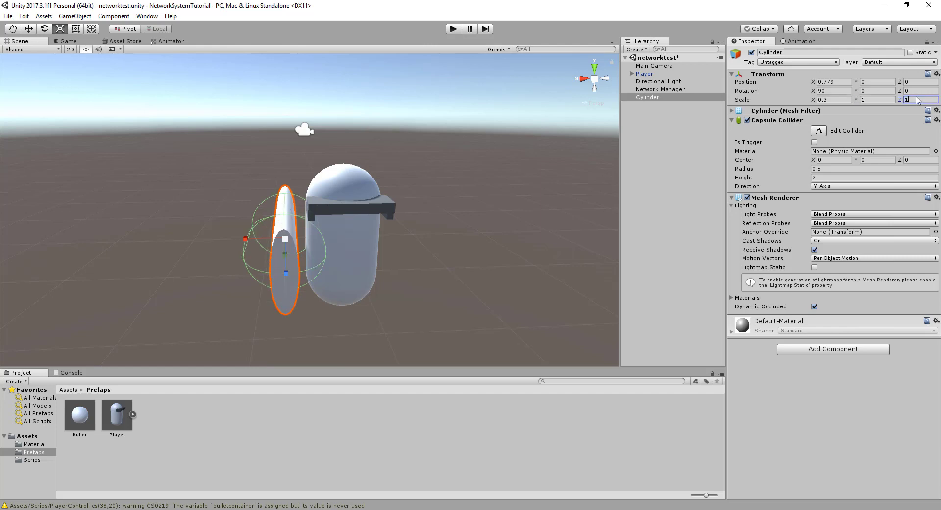
pyautogui.write('0.3')
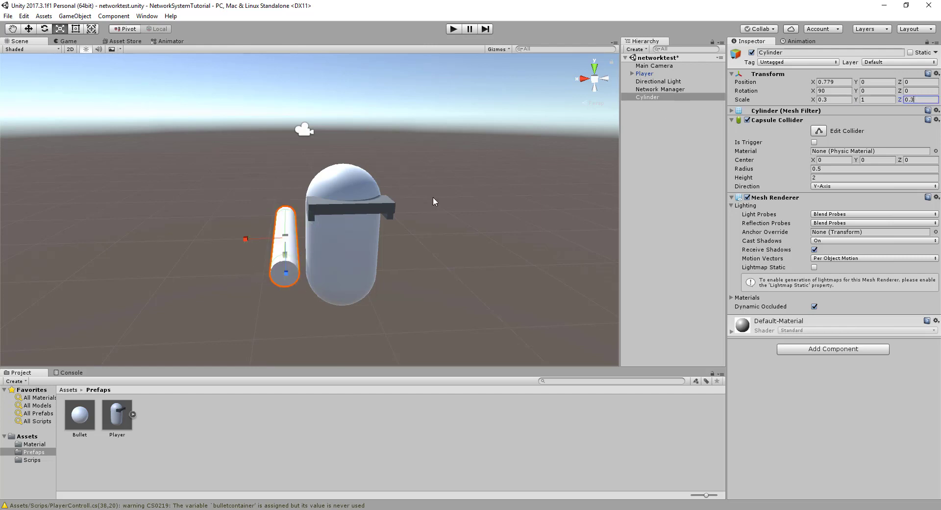
# Slide the cylinder into the Player's body and stretch it so the barrel protrudes.
pyautogui.moveTo(344, 230)
pyautogui.keyDown('alt'); pyautogui.mouseDown()
pyautogui.moveTo(459, 228)
pyautogui.moveTo(461, 214)
pyautogui.mouseUp(); pyautogui.keyUp('alt')
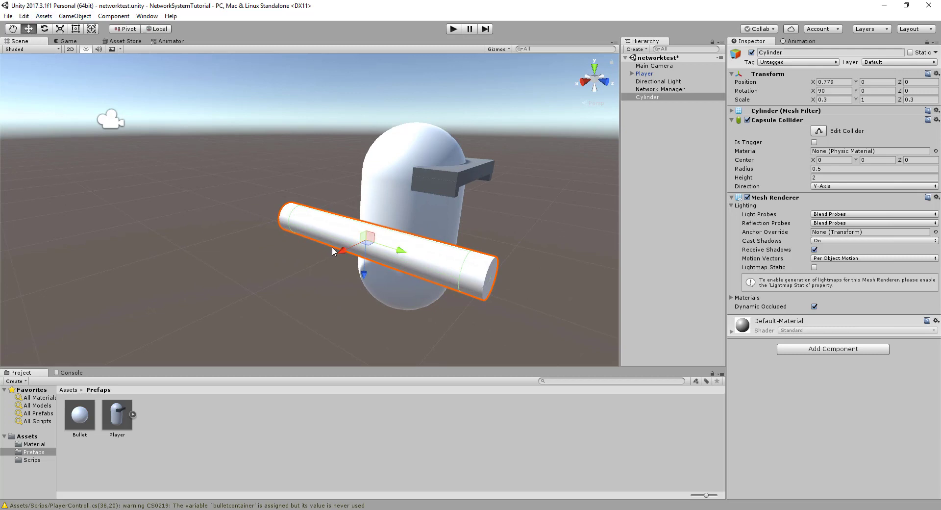
pyautogui.moveTo(342, 251); pyautogui.dragTo(477, 255)
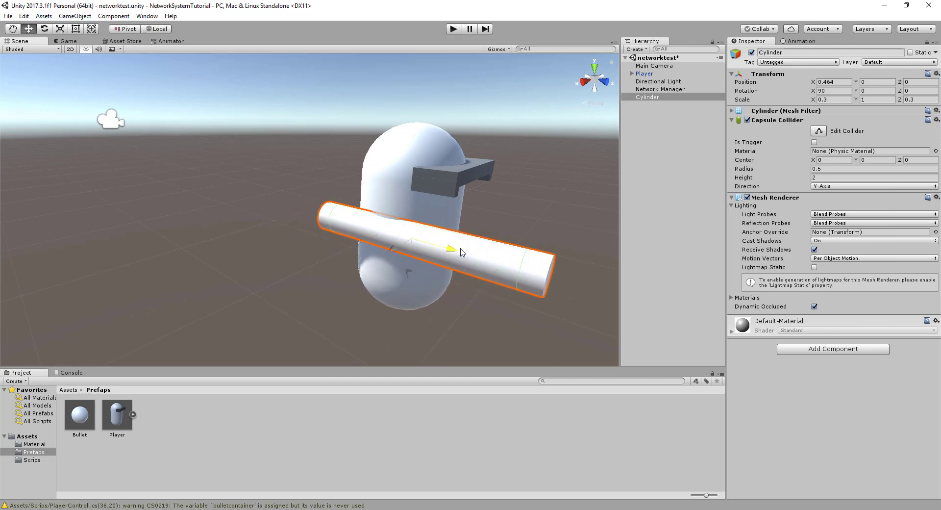
pyautogui.click(60, 28)
pyautogui.moveTo(477, 257)
pyautogui.mouseDown()
pyautogui.moveTo(465, 260)
pyautogui.moveTo(485, 262)
pyautogui.mouseUp()
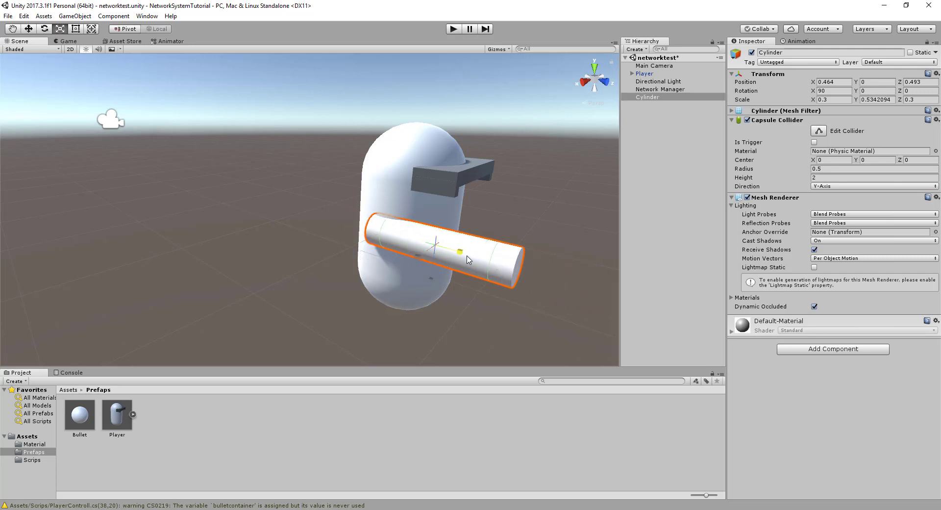
pyautogui.moveTo(431, 245)
pyautogui.keyDown('alt'); pyautogui.mouseDown()
pyautogui.moveTo(412, 280)
pyautogui.moveTo(495, 231)
pyautogui.mouseUp(); pyautogui.keyUp('alt')
# Create an empty child object under Cylinder and name it Emmitter.
pyautogui.rightClick(663, 100)
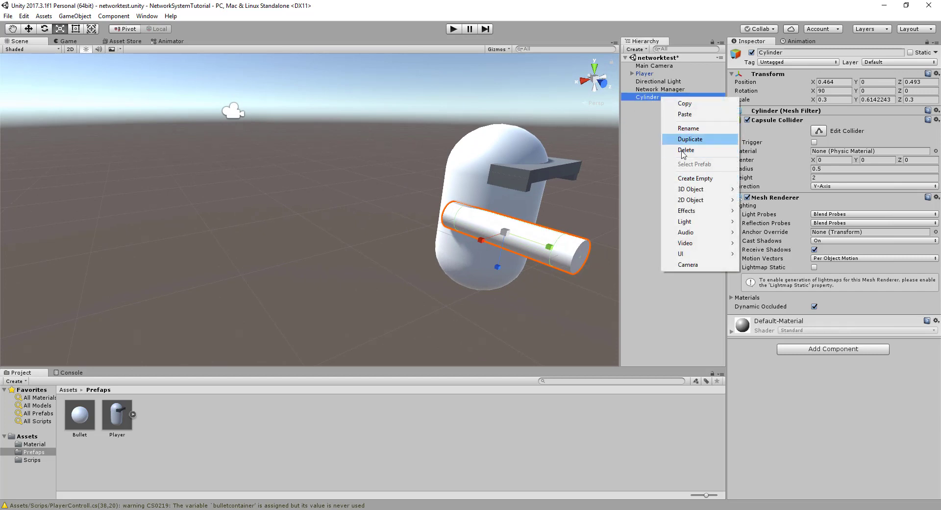
pyautogui.moveTo(691, 193)
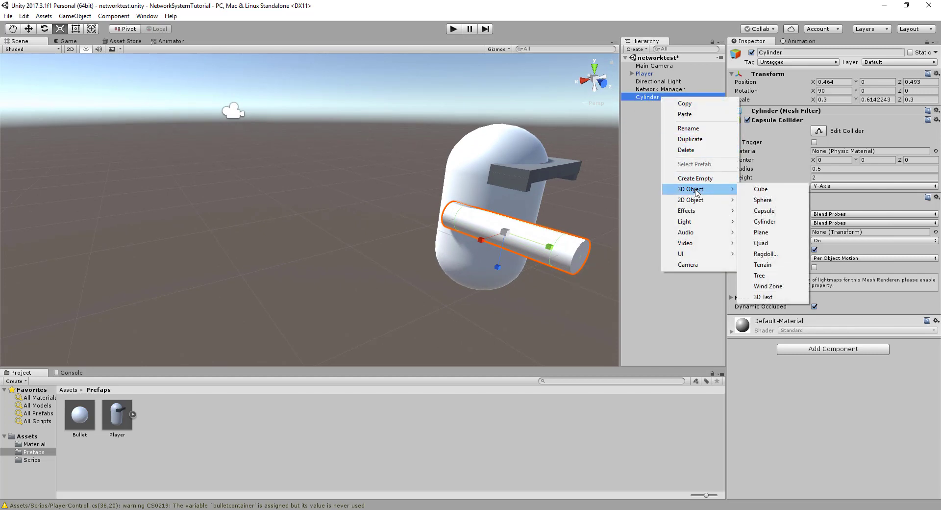
pyautogui.click(693, 178)
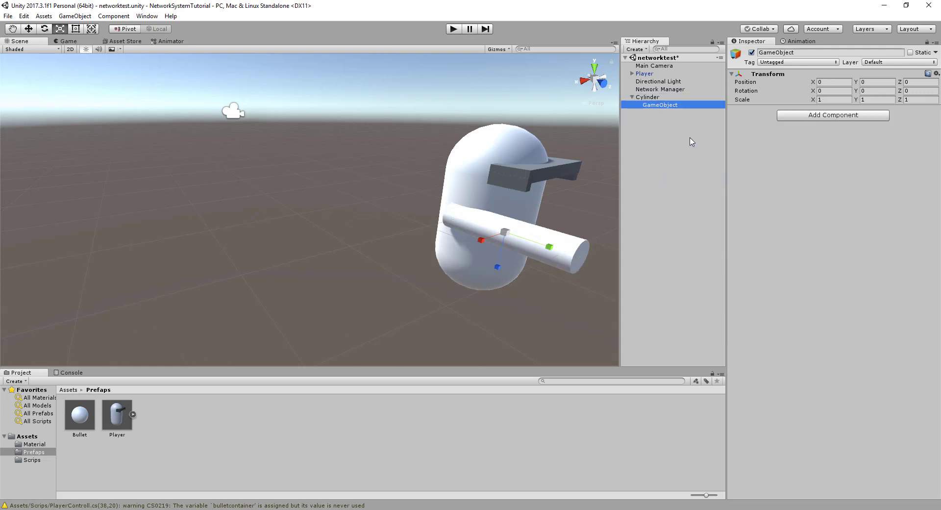
pyautogui.click(799, 53)
pyautogui.write('Emmiter')
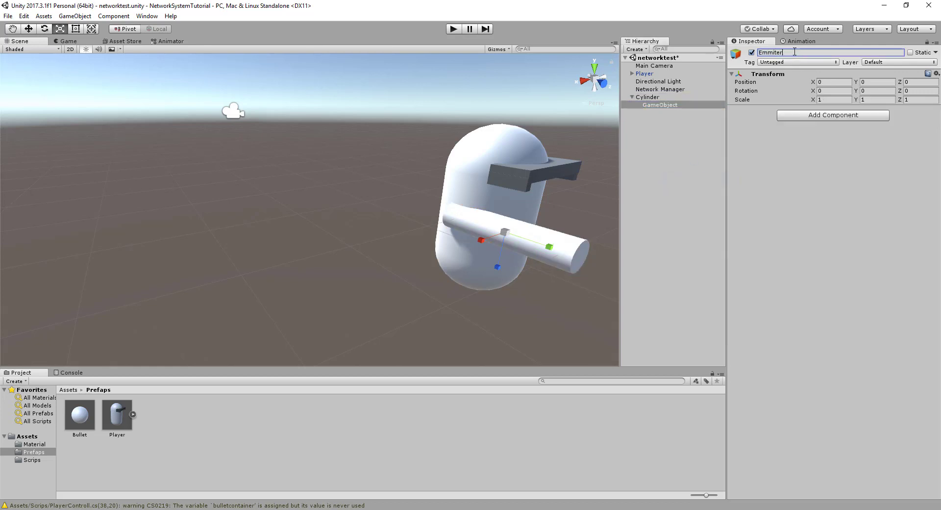
pyautogui.press('Return')
pyautogui.click(778, 53)
pyautogui.click(778, 53)
pyautogui.press('Return')
# Move the Emmitter along the barrel to its tip at Y 1.065.
pyautogui.click(28, 28)
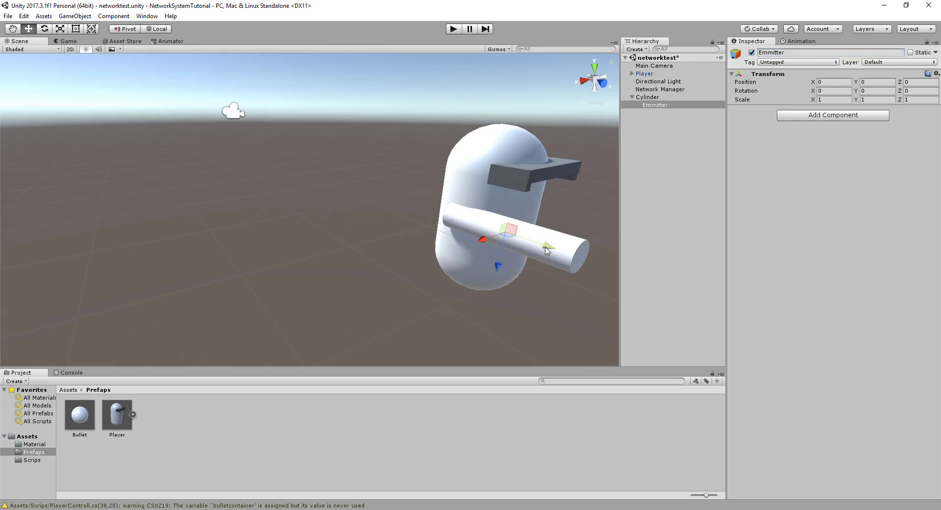
pyautogui.moveTo(544, 246)
pyautogui.mouseDown()
pyautogui.moveTo(610, 274)
pyautogui.moveTo(591, 259)
pyautogui.mouseUp()
pyautogui.press('f')
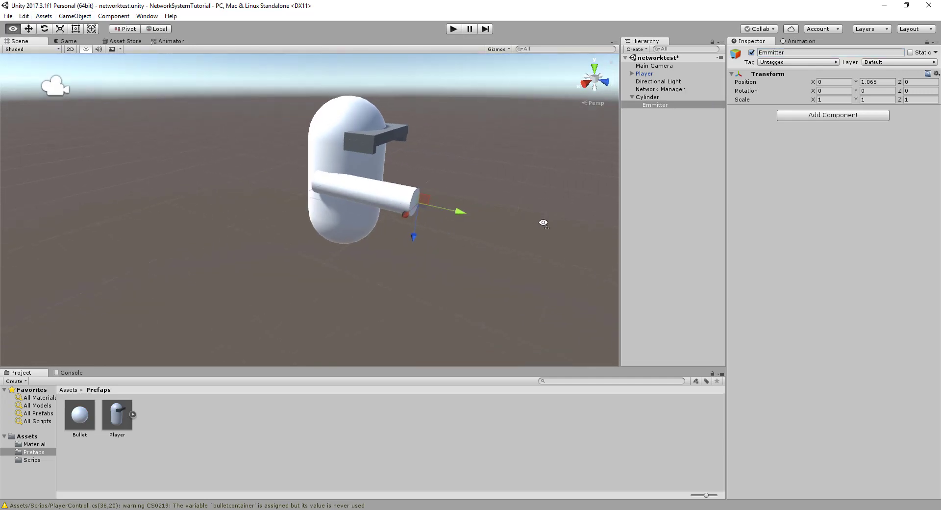
pyautogui.click(258, 218)
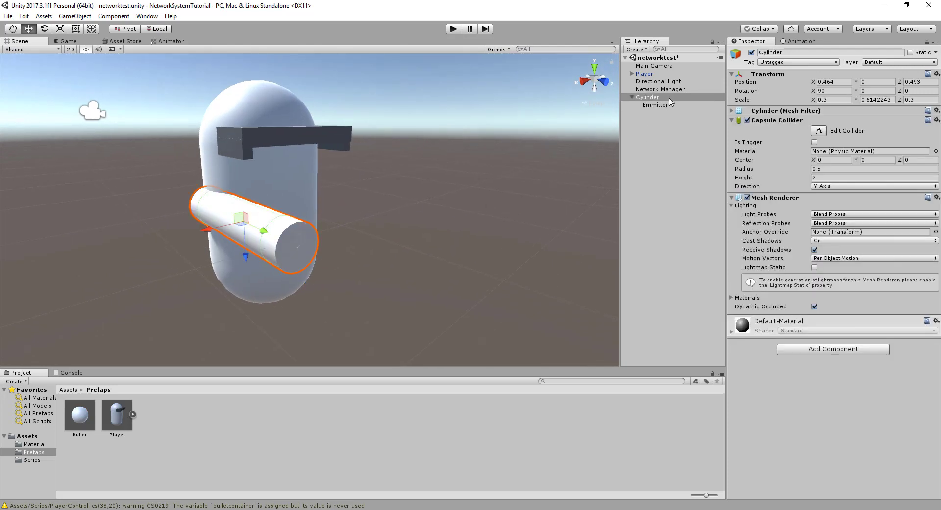
# Remove the cylinder's Capsule Collider, parent it to Player, apply the prefab, then delete Player.
pyautogui.click(936, 119)
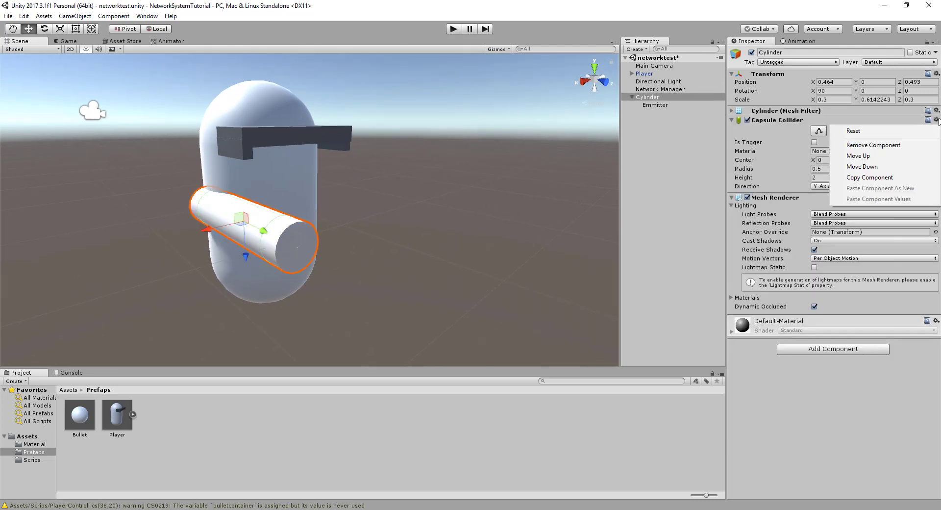
pyautogui.click(870, 144)
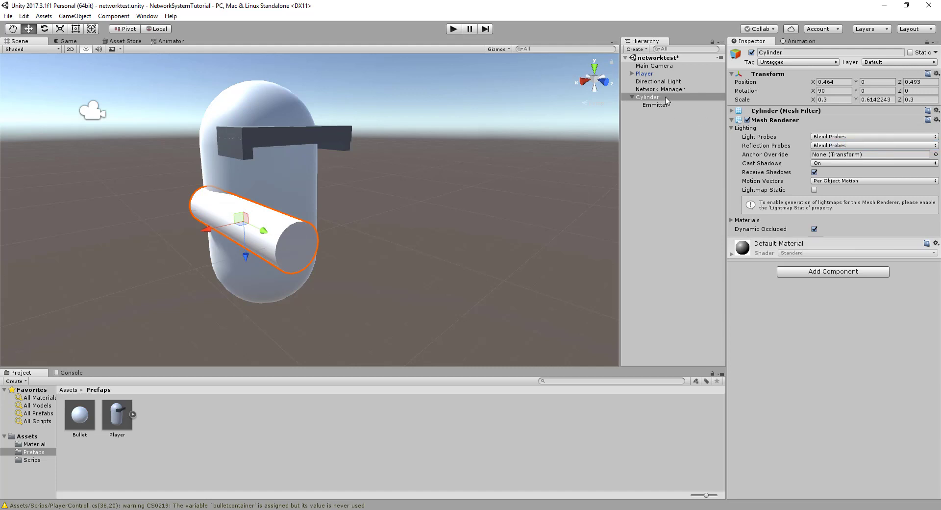
pyautogui.moveTo(659, 98); pyautogui.dragTo(647, 74)
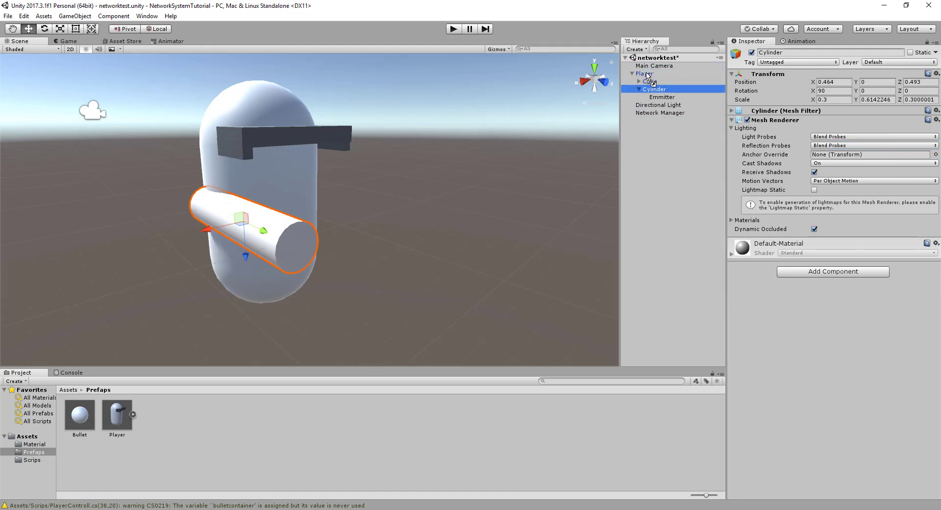
pyautogui.click(645, 74)
pyautogui.click(902, 71)
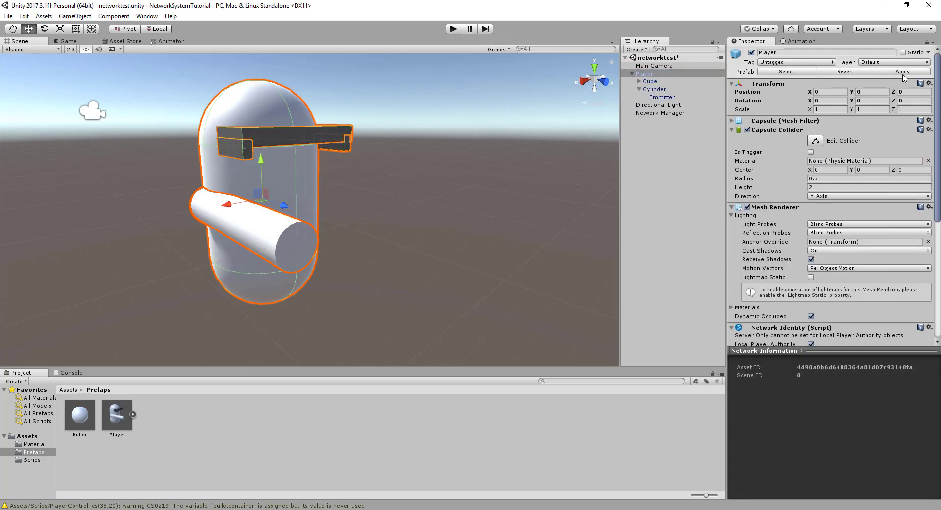
pyautogui.click(655, 74)
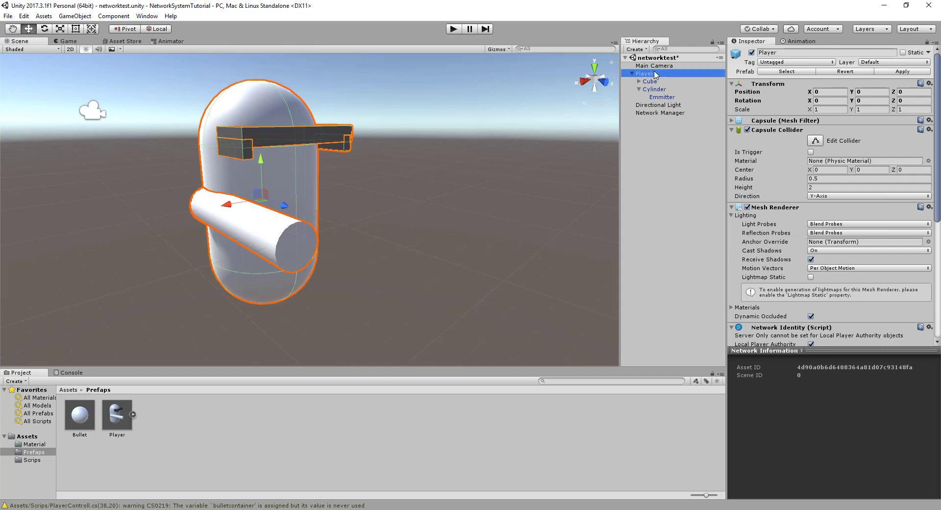
pyautogui.press('Delete')
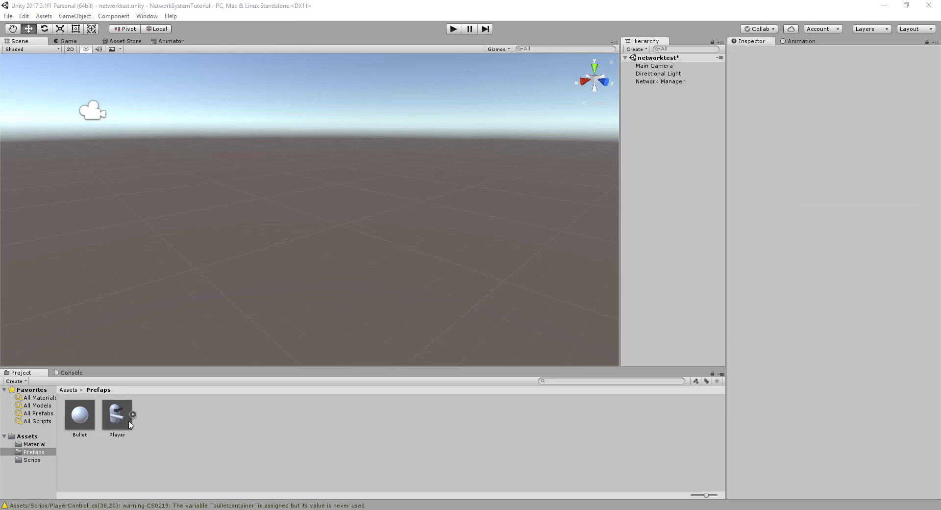
# Place a Player instance and assign its Emmitter as the Spawn Bullet point.
pyautogui.moveTo(118, 416); pyautogui.dragTo(297, 166)
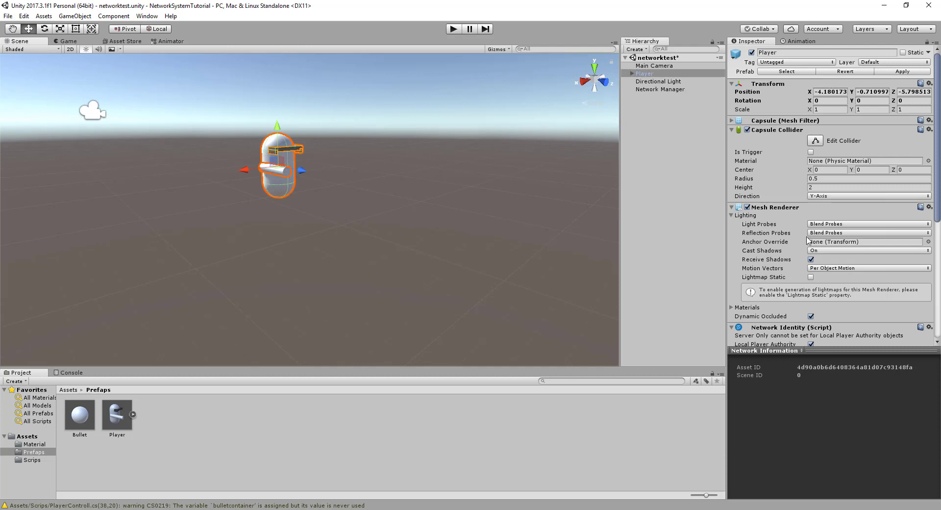
pyautogui.scroll(-5, 806, 240)
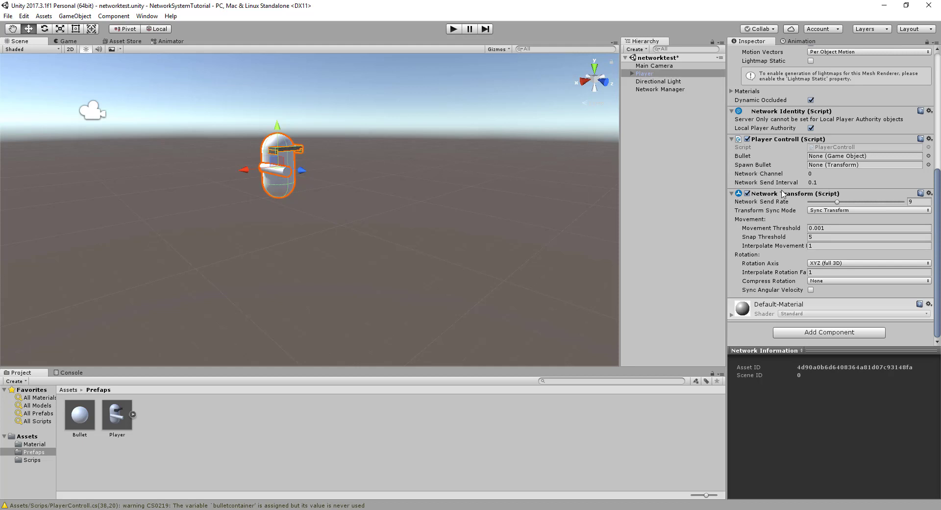
pyautogui.click(630, 73)
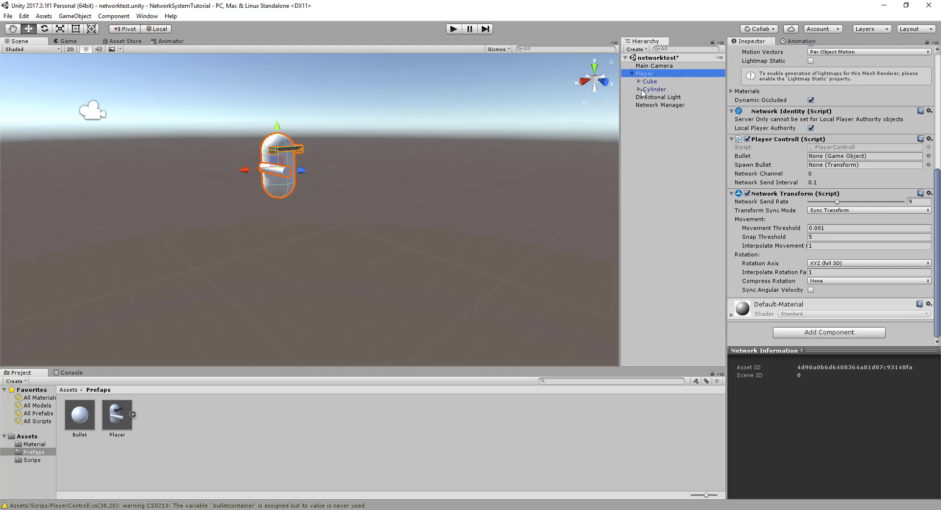
pyautogui.click(639, 89)
pyautogui.moveTo(663, 97); pyautogui.dragTo(838, 166)
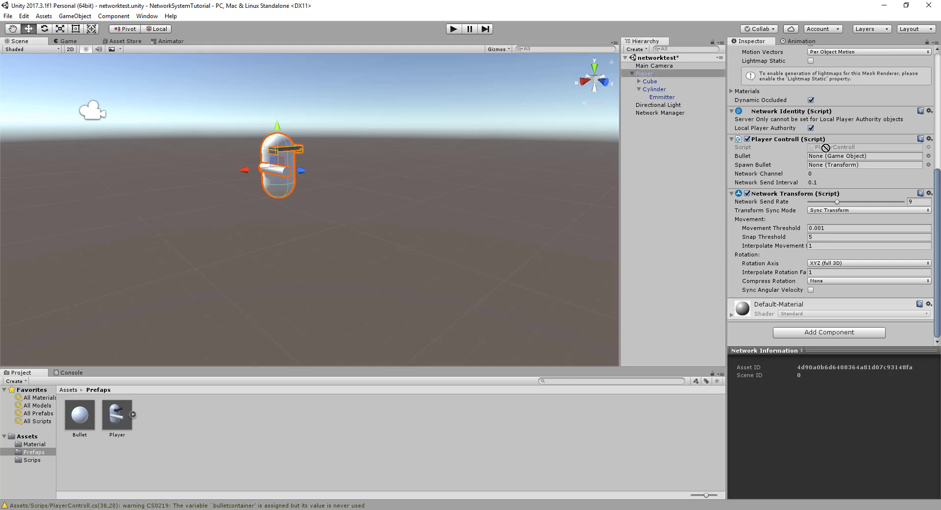
pyautogui.moveTo(80, 414); pyautogui.dragTo(833, 156)
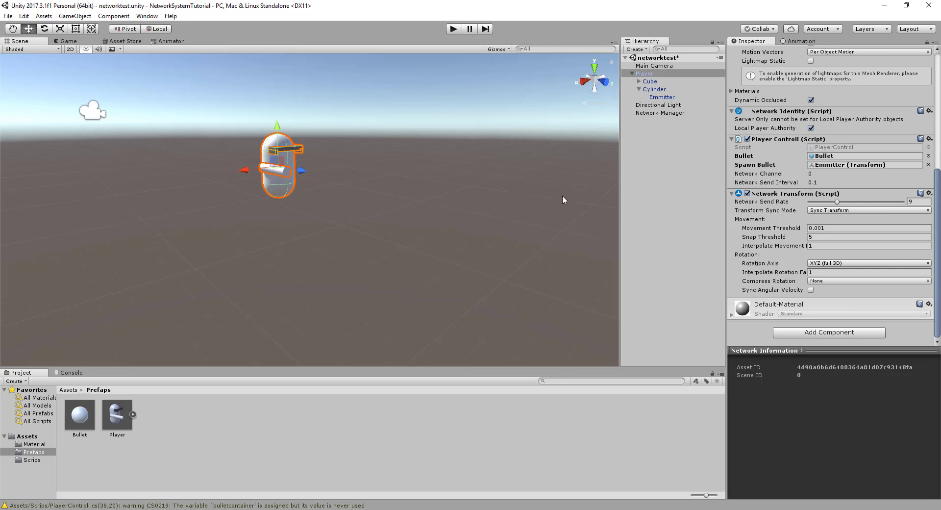
# Apply the Player's changes to its prefab and delete the instance from the scene.
pyautogui.scroll(5, 833, 172)
pyautogui.scroll(5, 834, 171)
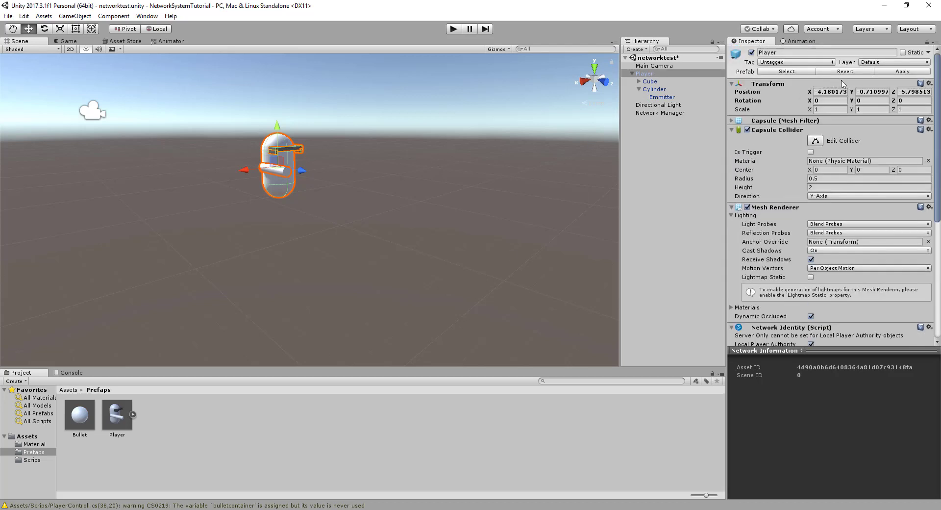
pyautogui.click(904, 71)
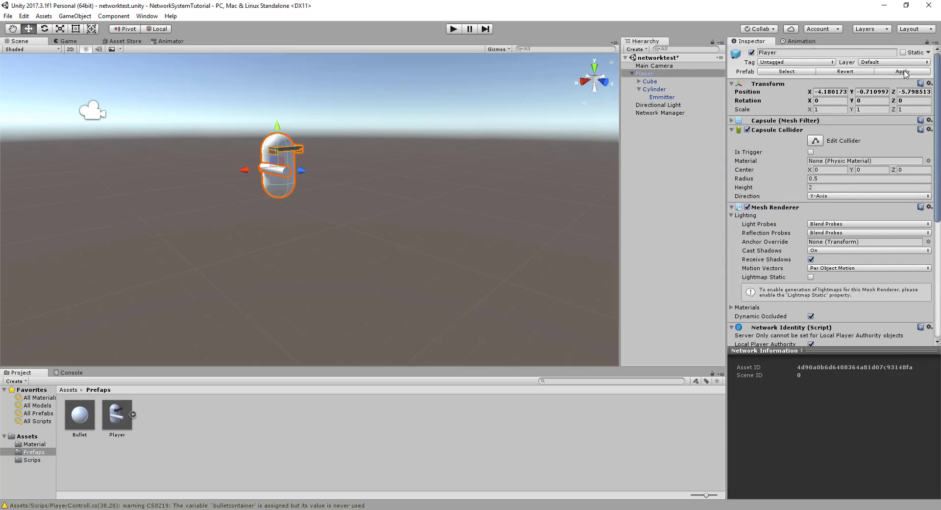
pyautogui.click(650, 74)
pyautogui.press('Delete')
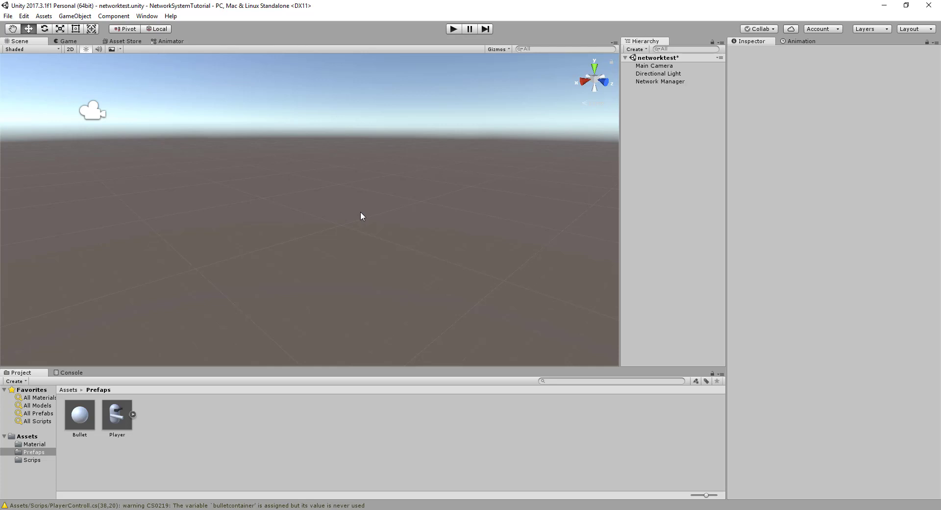
# Add a Network Identity component to the Bullet prefab.
pyautogui.click(676, 83)
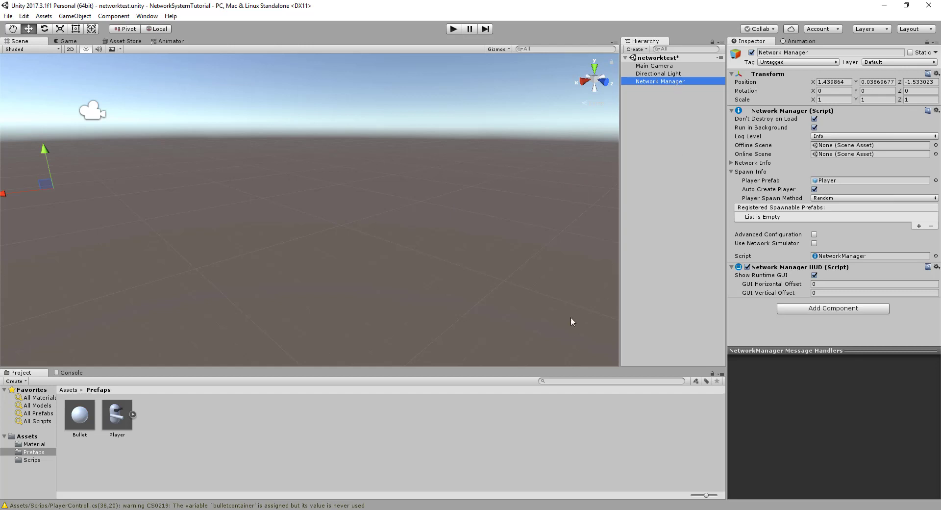
pyautogui.click(77, 414)
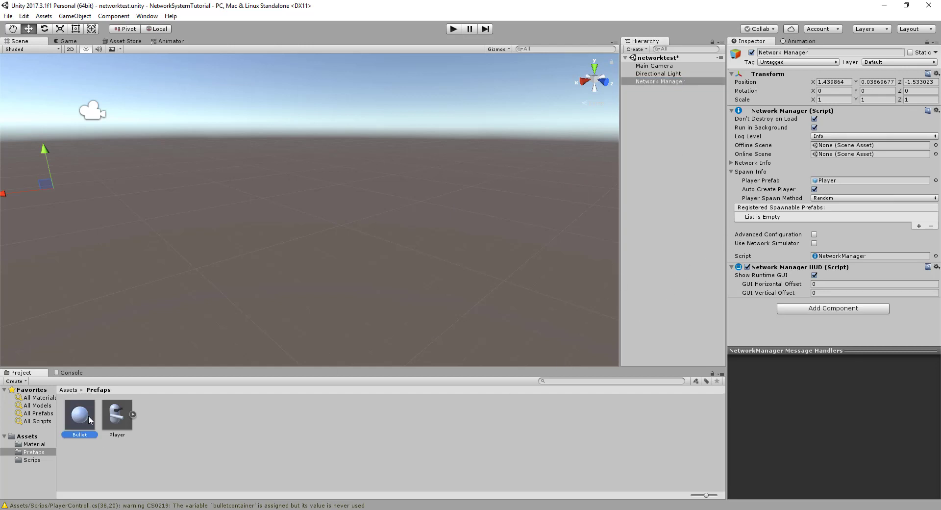
pyautogui.scroll(-3, 900, 227)
pyautogui.click(832, 333)
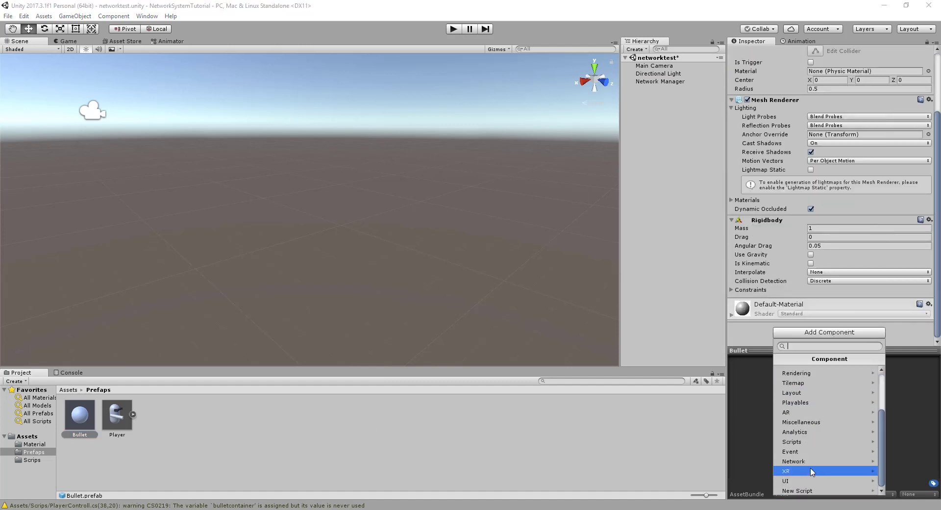
pyautogui.click(811, 460)
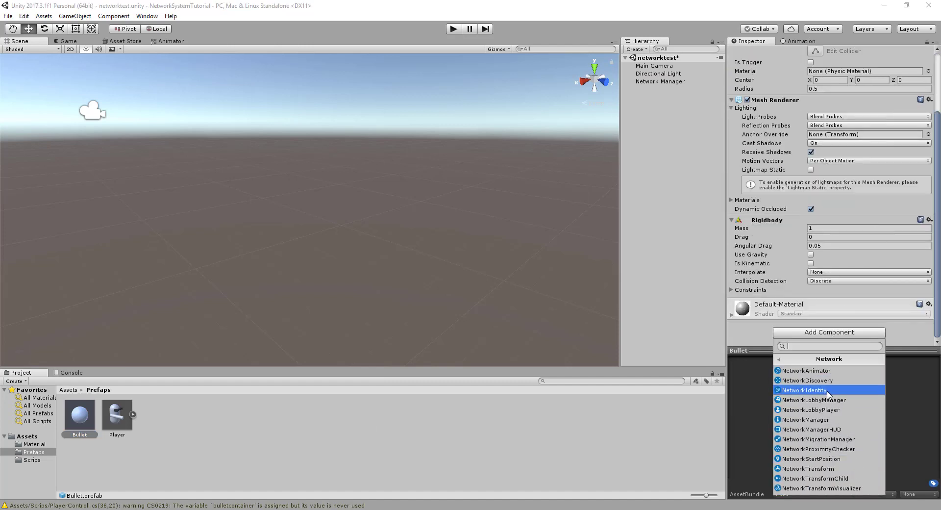
pyautogui.click(828, 390)
# Add a Network Transform component to the Bullet prefab.
pyautogui.click(816, 333)
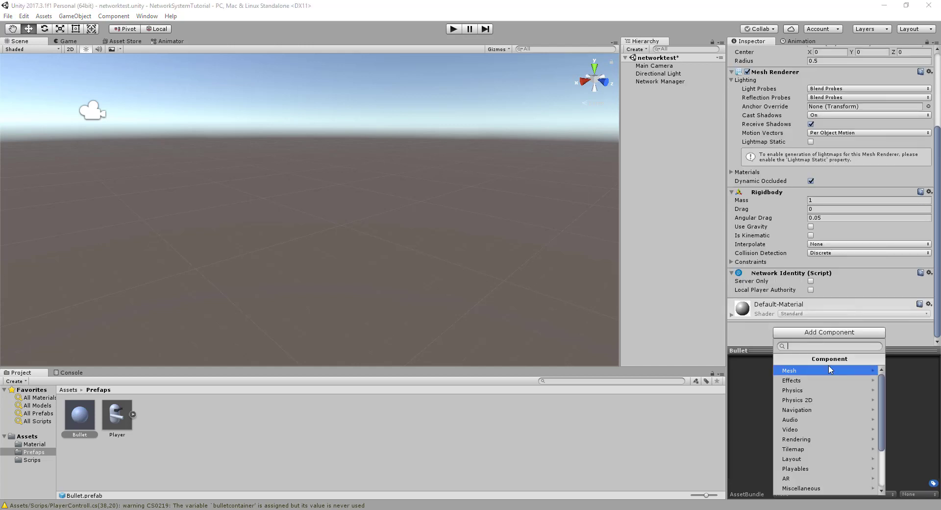
pyautogui.scroll(-3, 804, 475)
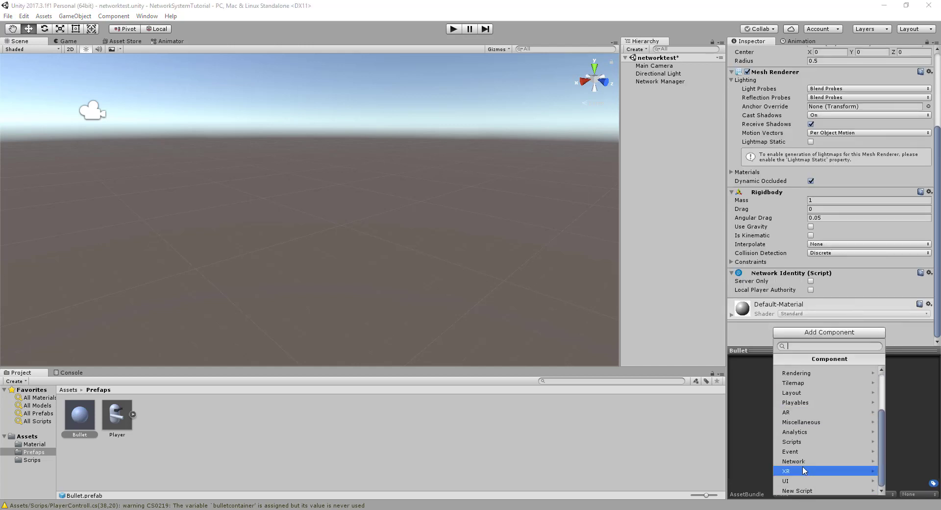
pyautogui.click(804, 461)
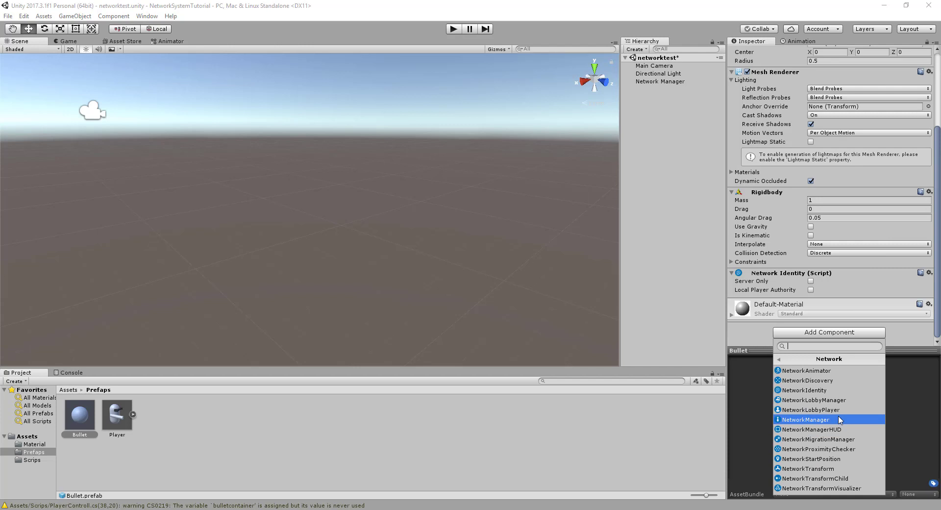
pyautogui.click(832, 469)
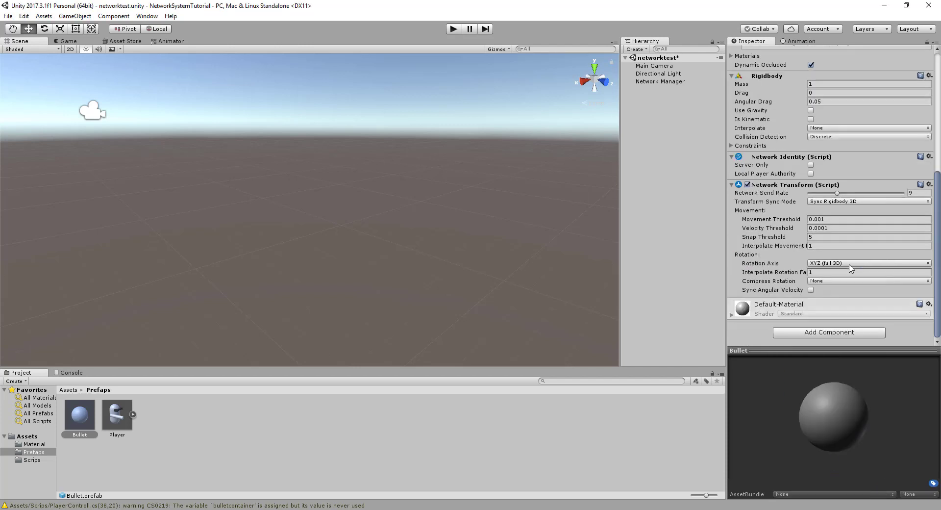
pyautogui.scroll(-5, 852, 269)
pyautogui.scroll(5, 741, 160)
pyautogui.scroll(2, 741, 160)
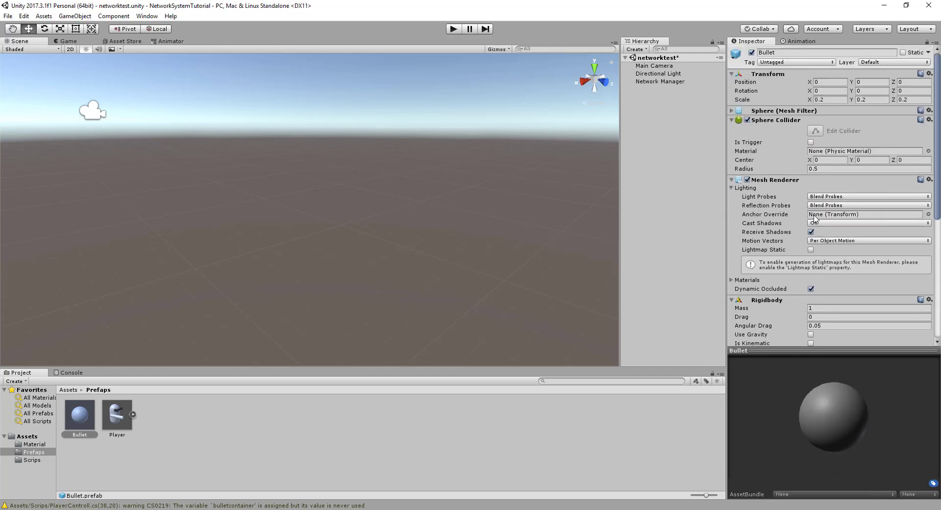
pyautogui.click(668, 82)
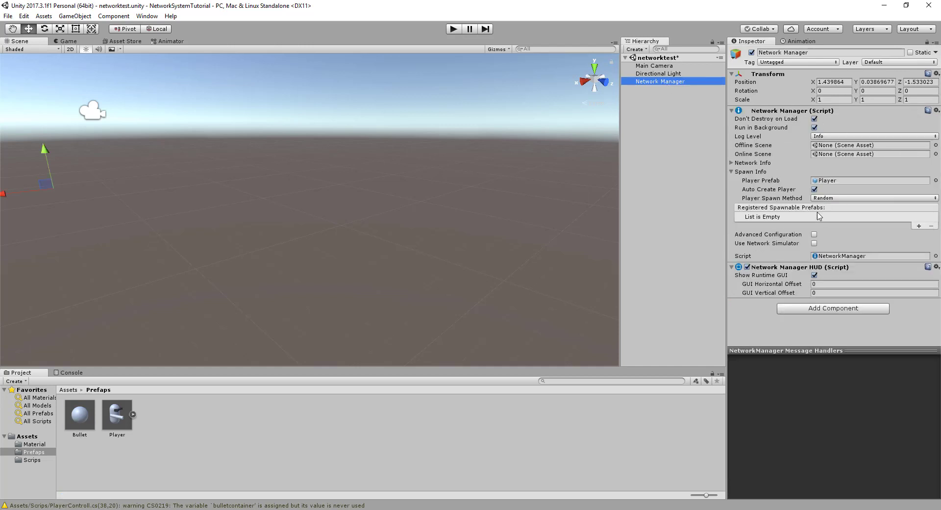
# Add a Registered Spawnable Prefabs slot on the Network Manager and drop the Bullet prefab into it.
pyautogui.click(919, 226)
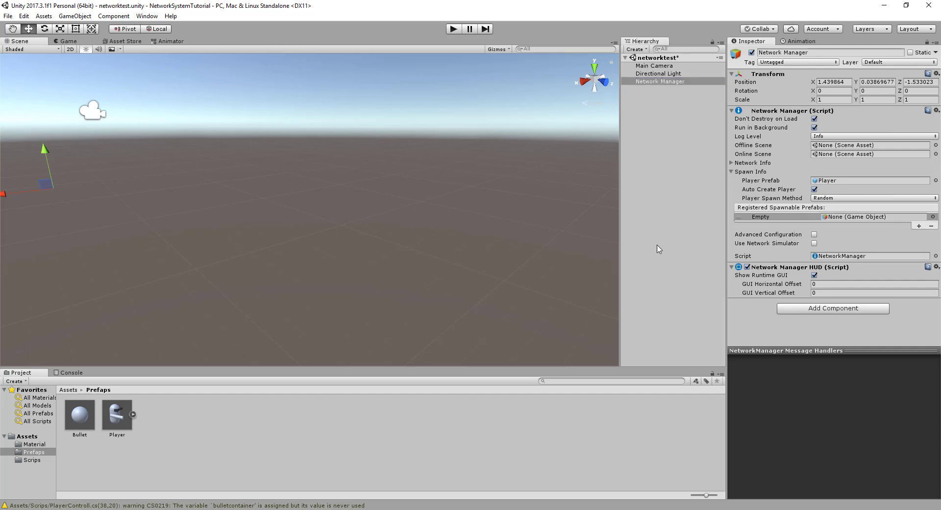
pyautogui.moveTo(82, 418)
pyautogui.mouseDown()
pyautogui.moveTo(559, 279)
pyautogui.moveTo(880, 216)
pyautogui.mouseUp()
pyautogui.moveTo(80, 417); pyautogui.dragTo(855, 221)
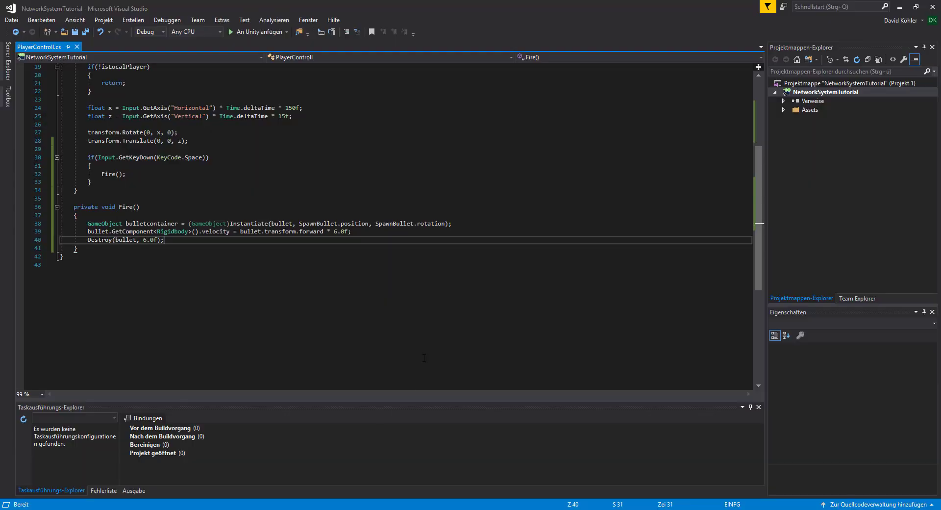
# Add a [Command] attribute on a new line above the private Fire() method in PlayerControll.cs.
pyautogui.scroll(1, 425, 356)
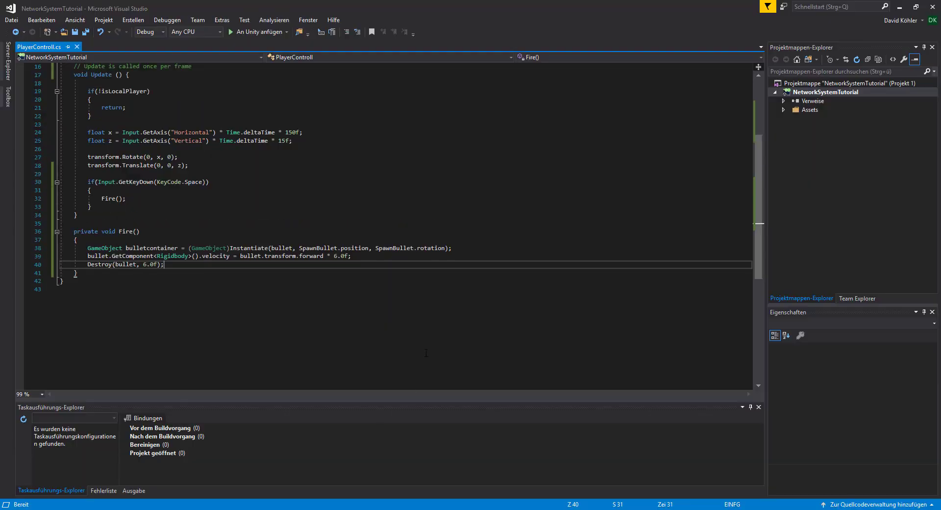
pyautogui.scroll(5, 425, 353)
pyautogui.scroll(-2, 339, 284)
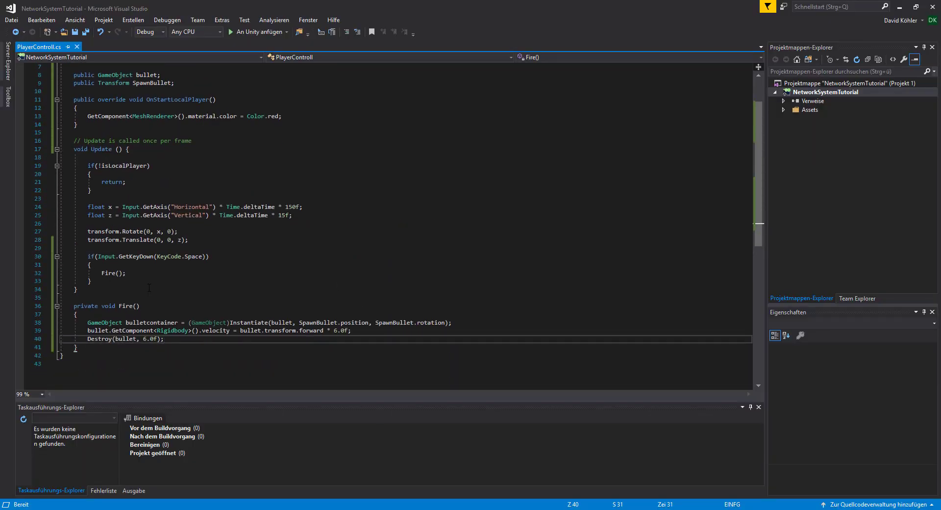
pyautogui.click(113, 298)
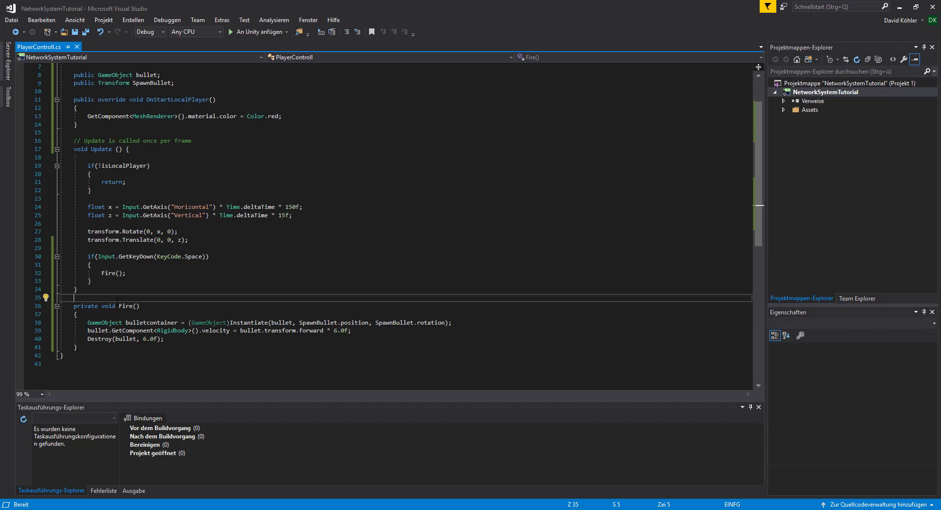
pyautogui.press('Return')
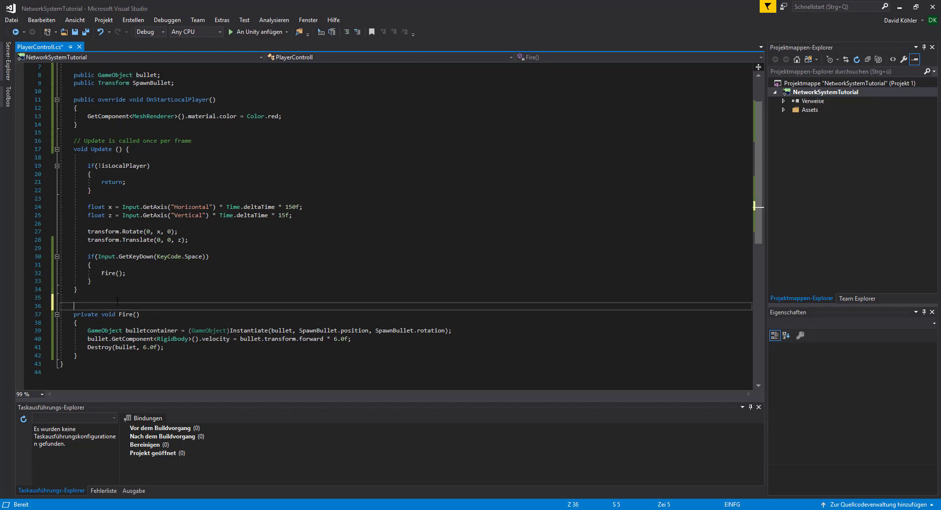
pyautogui.write('[')
pyautogui.write('V')
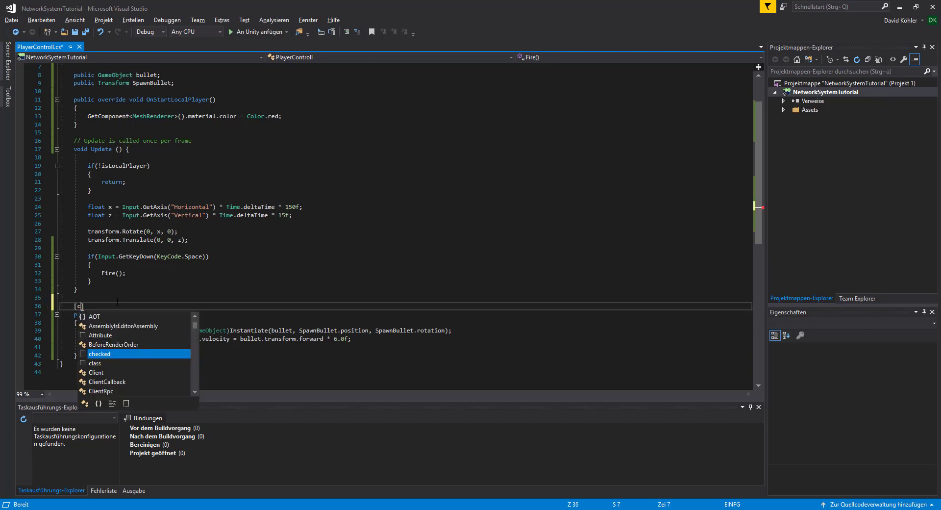
pyautogui.press('BackSpace')
pyautogui.write('C')
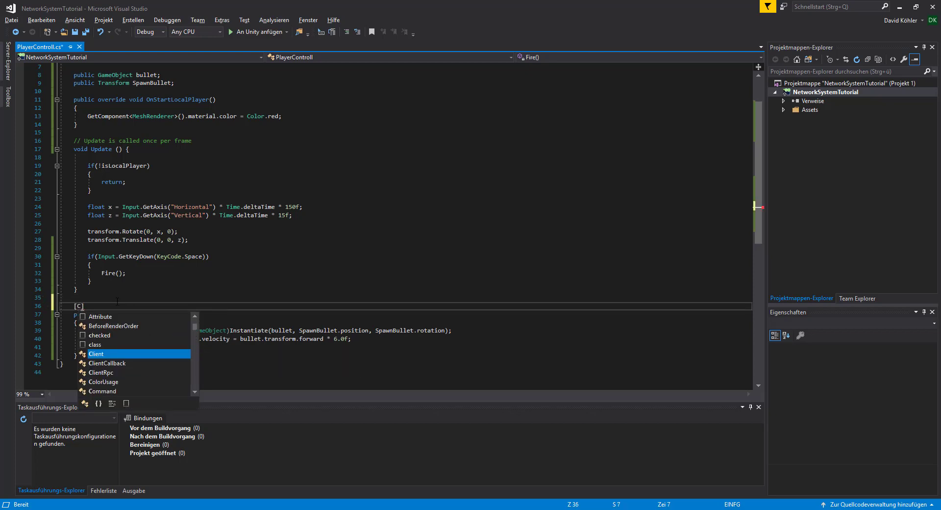
pyautogui.write('oma')
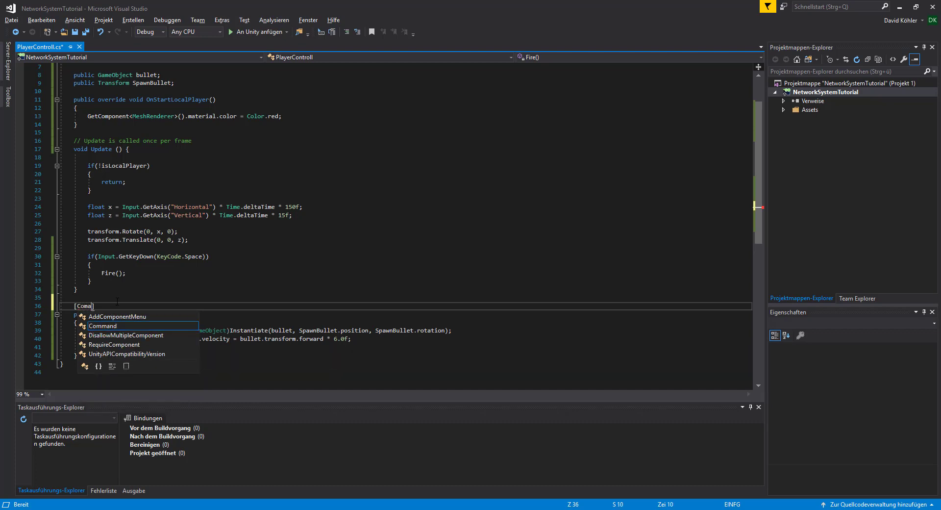
pyautogui.press('Tab')
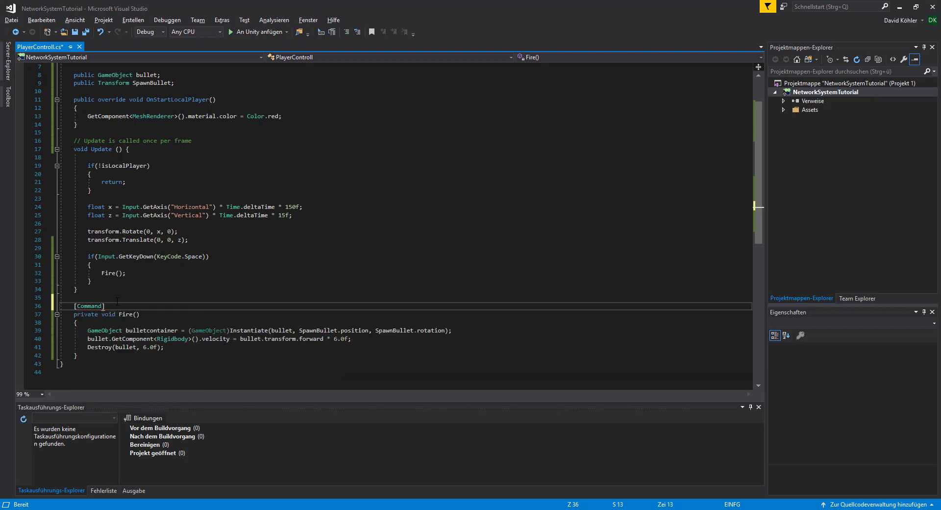
pyautogui.write(']')
pyautogui.click(119, 314)
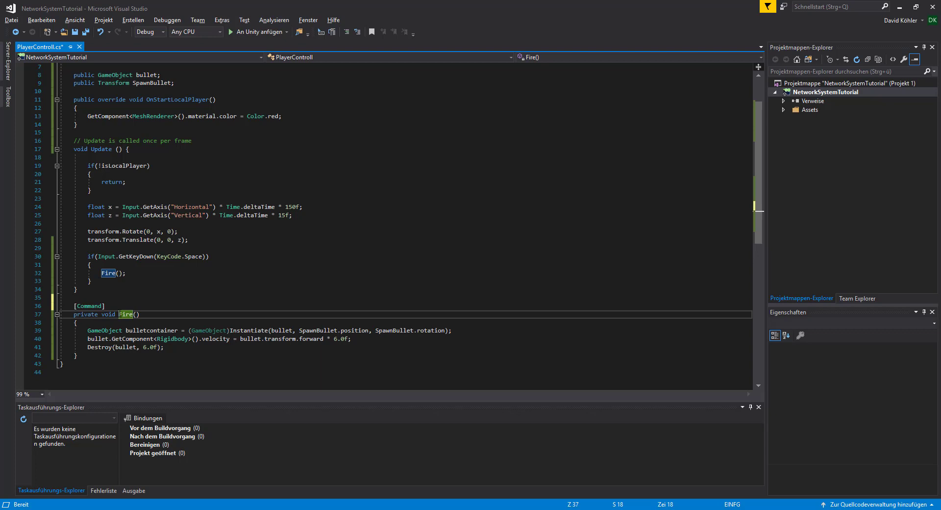
# Rename the Fire() declaration and its call in Update to CmdFire().
pyautogui.write('Cmd')
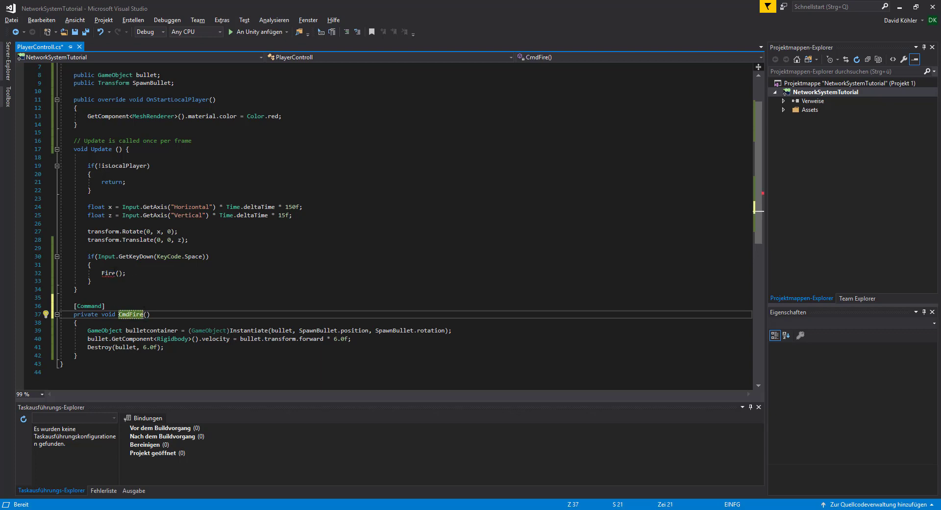
pyautogui.click(101, 273)
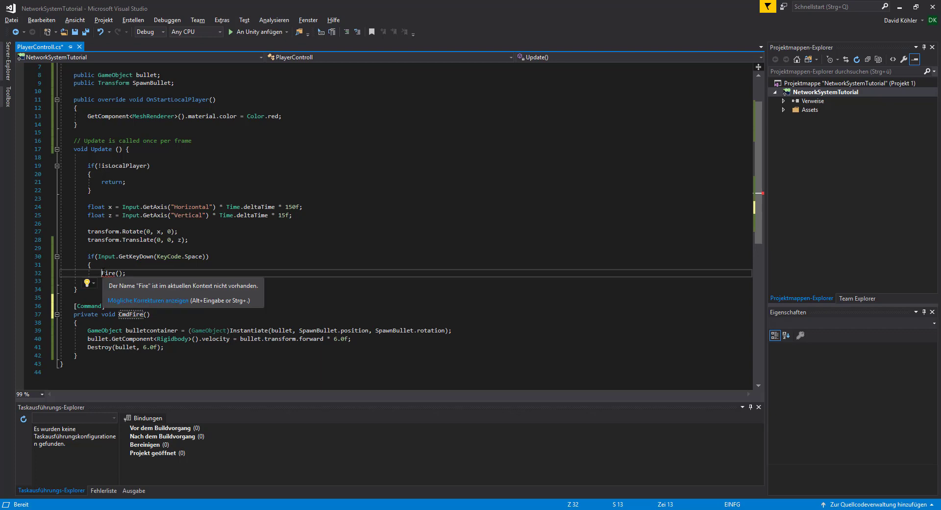
pyautogui.write('Cmd')
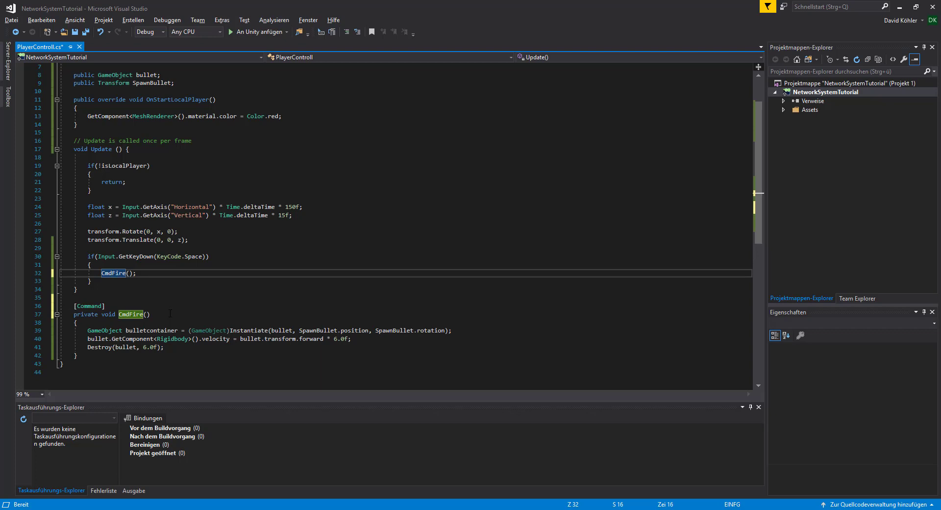
pyautogui.click(369, 338)
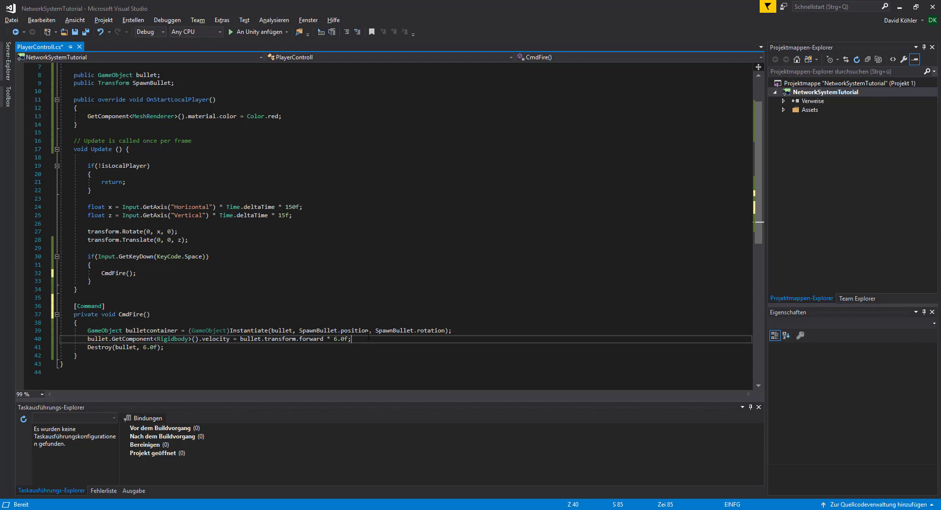
# Add a NetworkServer.Spawn(bullet) line after the velocity line in CmdFire, save, and return to Unity.
pyautogui.press('Return')
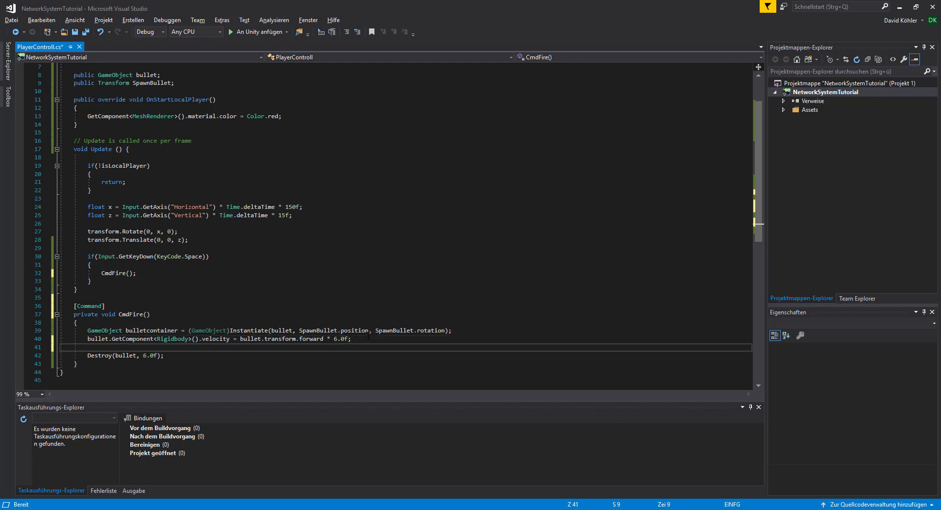
pyautogui.write('Ne')
pyautogui.press('Tab')
pyautogui.write('Server')
pyautogui.write('.')
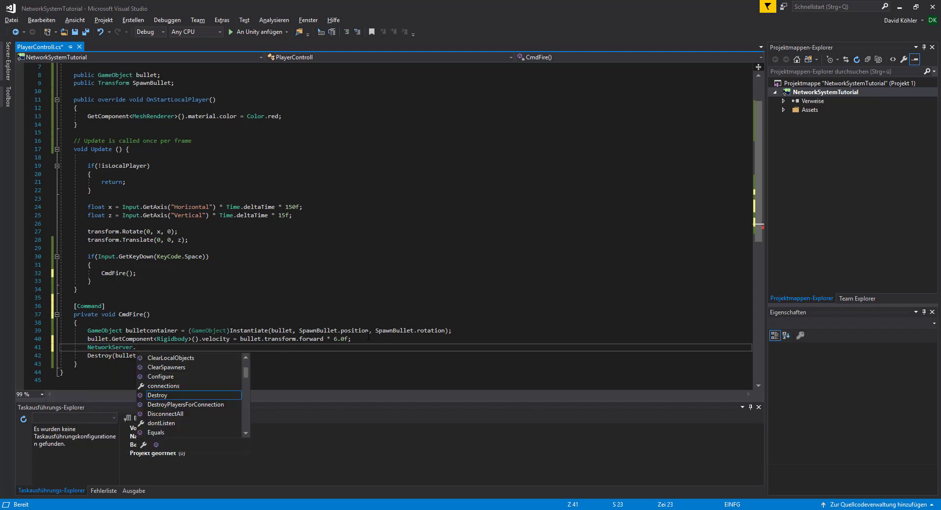
pyautogui.write('Spa')
pyautogui.press('Tab')
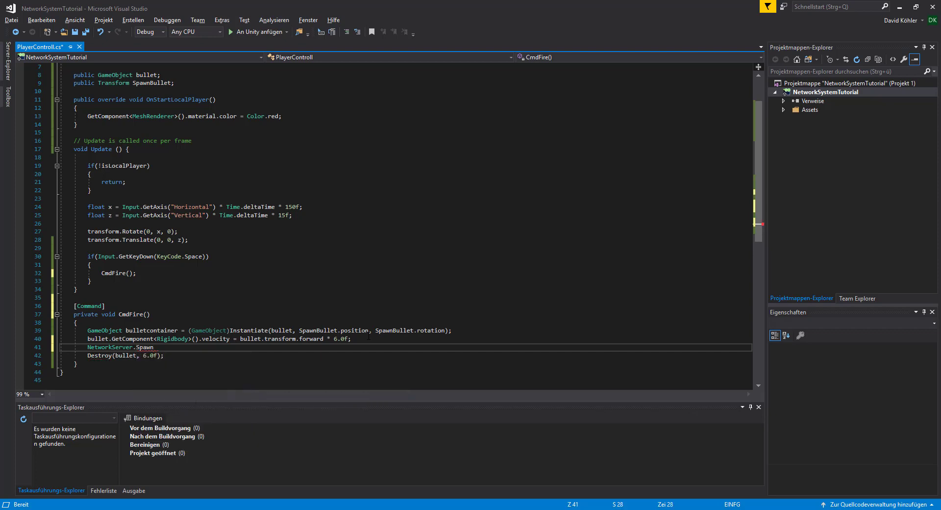
pyautogui.write('(b')
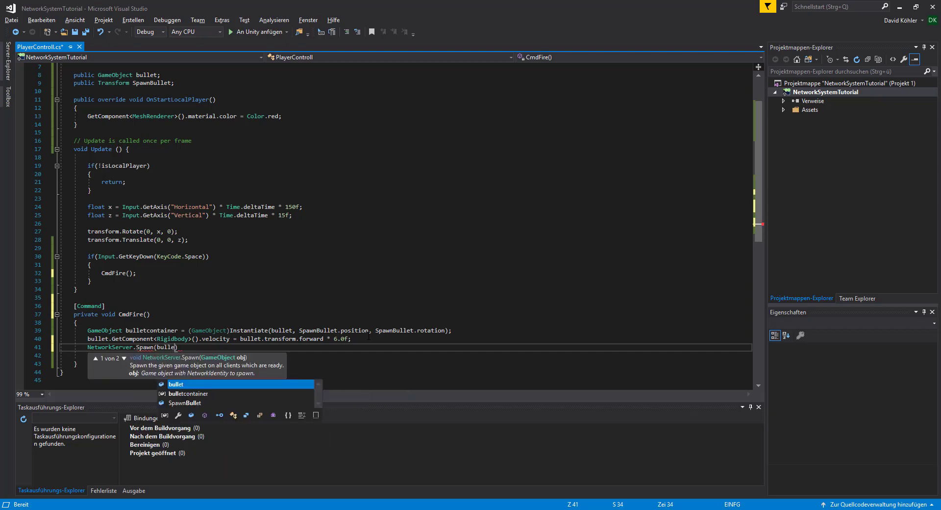
pyautogui.write('ullet)')
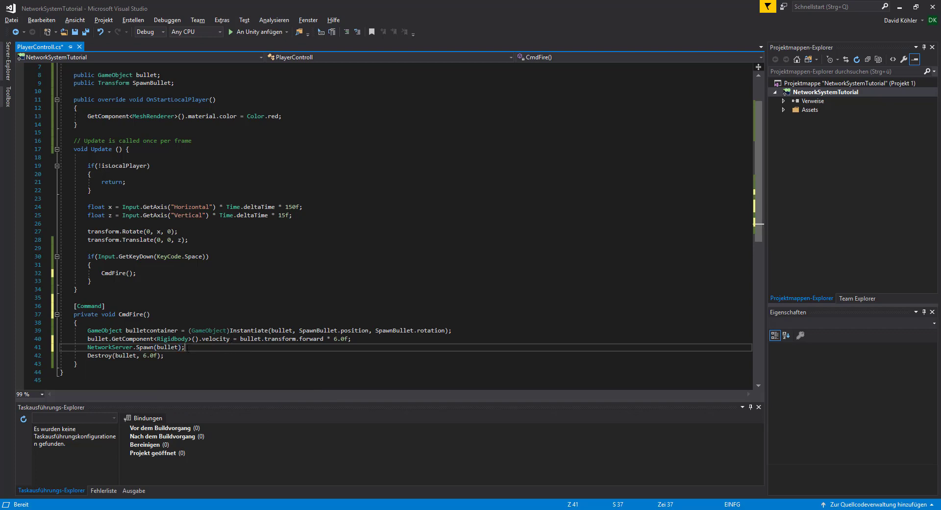
pyautogui.moveTo(188, 347); pyautogui.dragTo(88, 348)
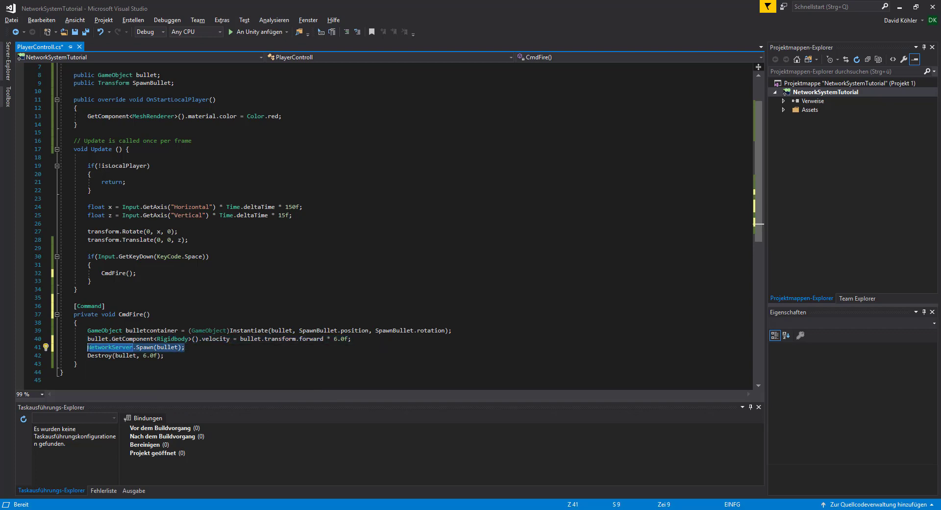
pyautogui.click(158, 347)
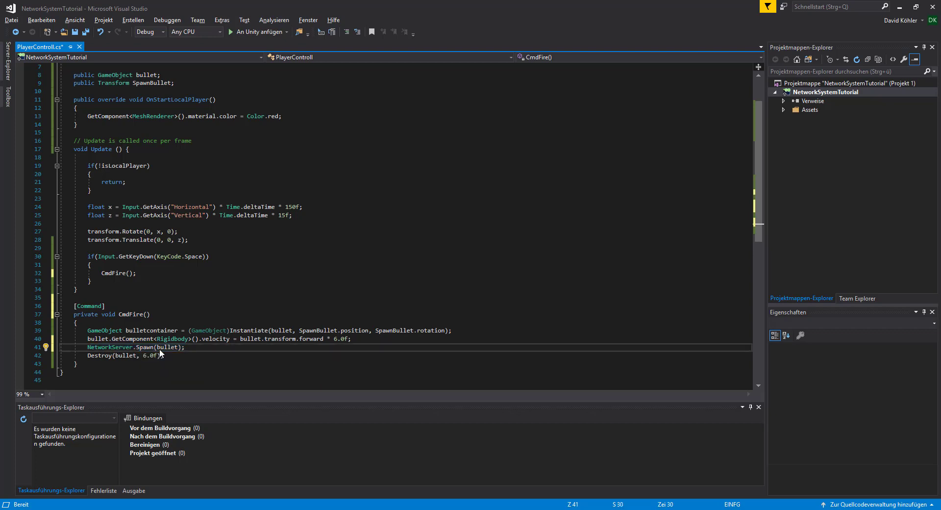
pyautogui.click(191, 348)
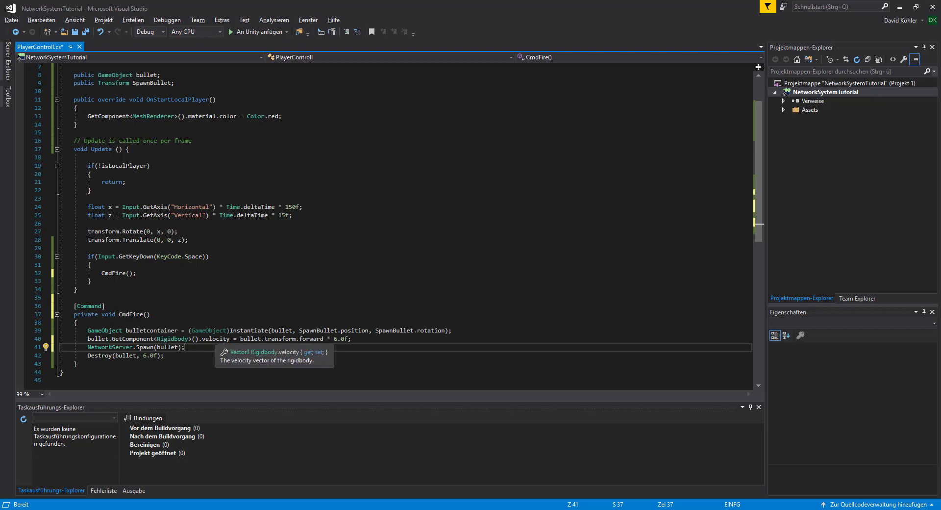
pyautogui.hotkey('ctrl', 's')
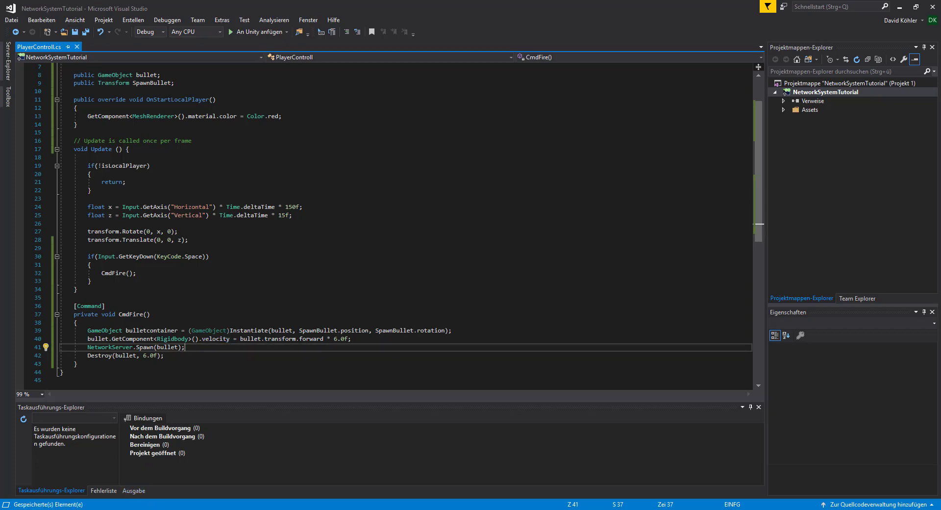
pyautogui.hotkey('alt', 'Tab')
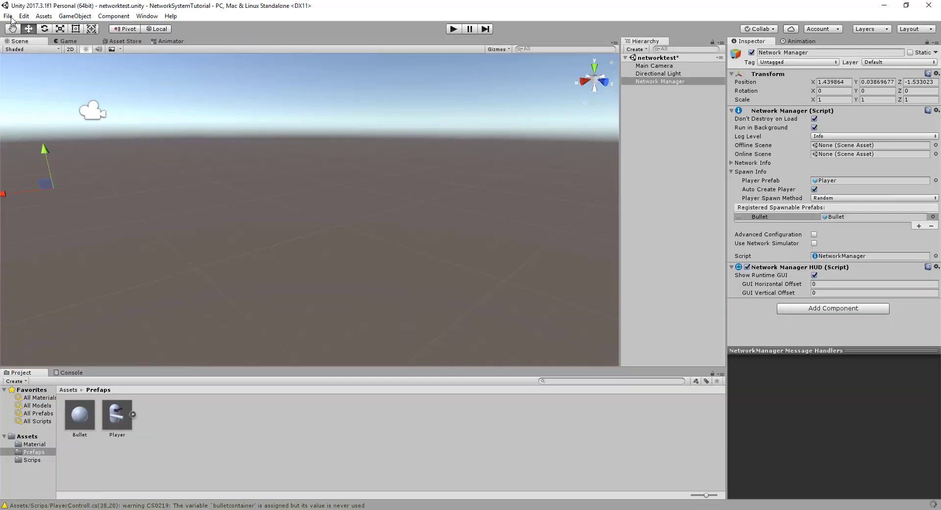
# Use File > Build & Run to launch a standalone copy, then press Play in the editor.
pyautogui.click(11, 17)
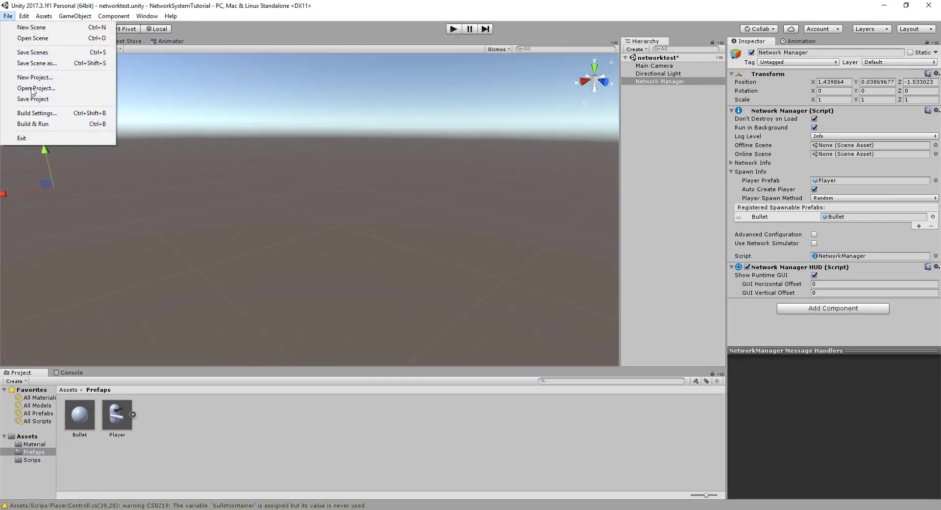
pyautogui.click(32, 123)
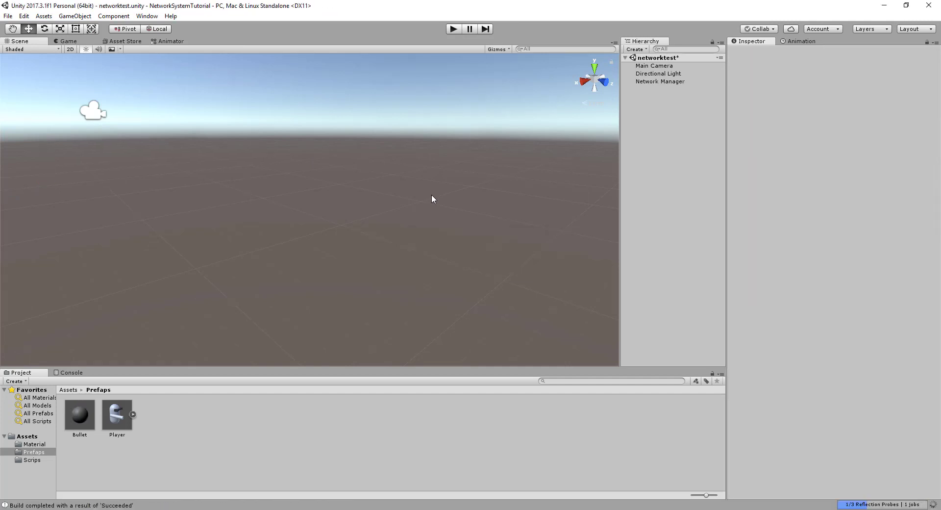
pyautogui.click(517, 358)
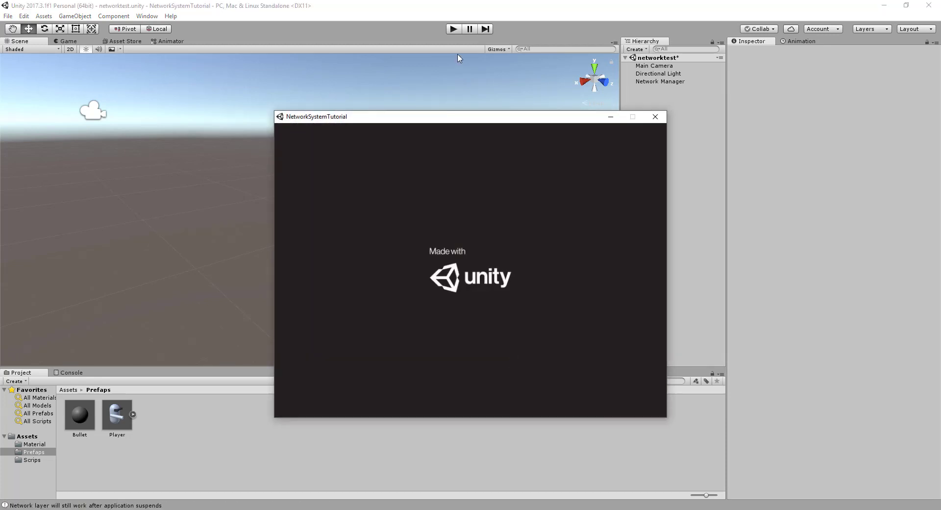
pyautogui.click(453, 29)
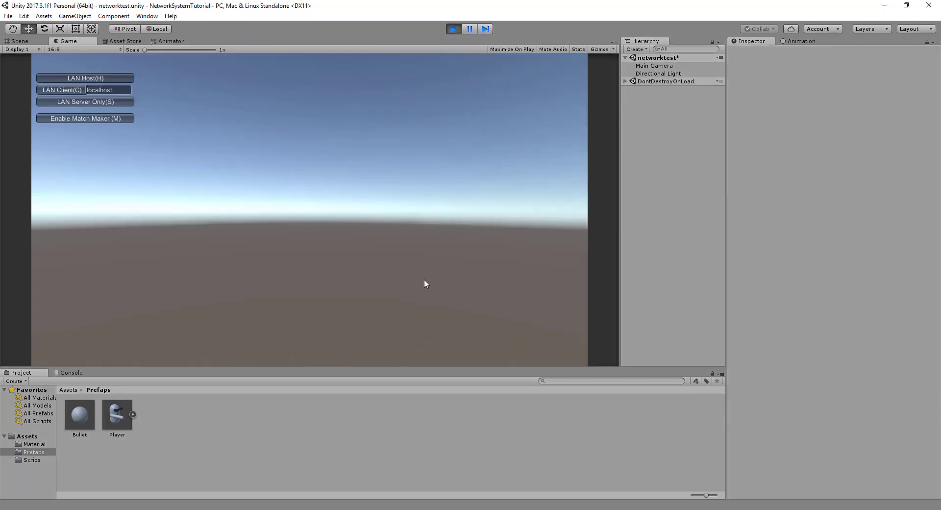
# Host on LAN in the editor, join from the build as LAN Client, and fire bullets from the client.
pyautogui.click(105, 79)
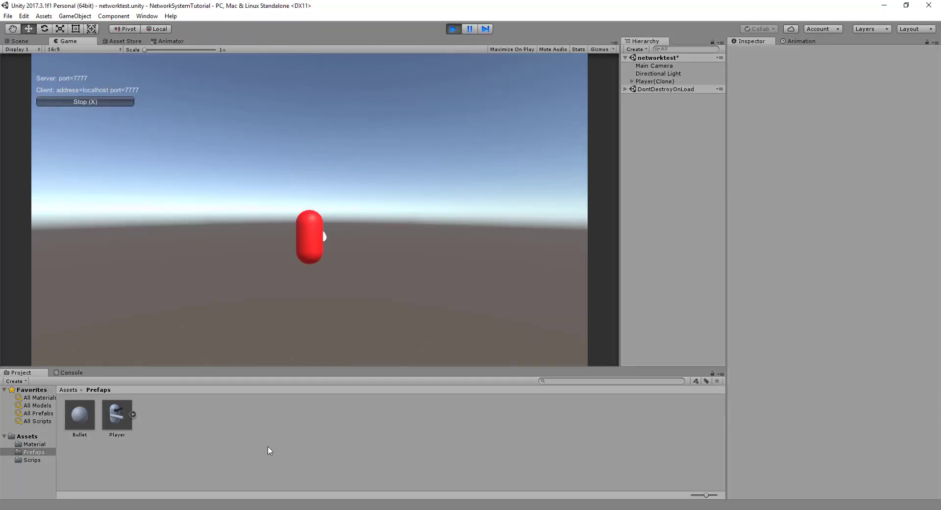
pyautogui.hotkey('alt', 'Tab')
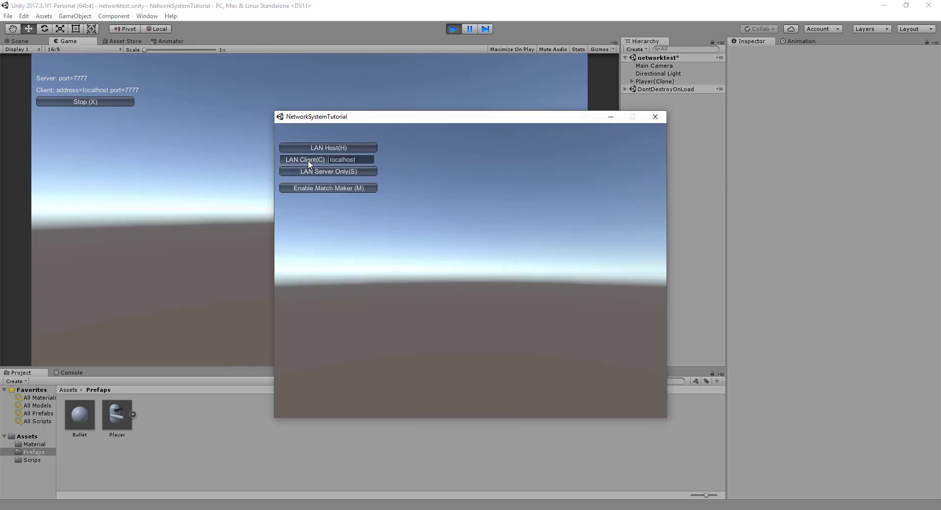
pyautogui.click(308, 160)
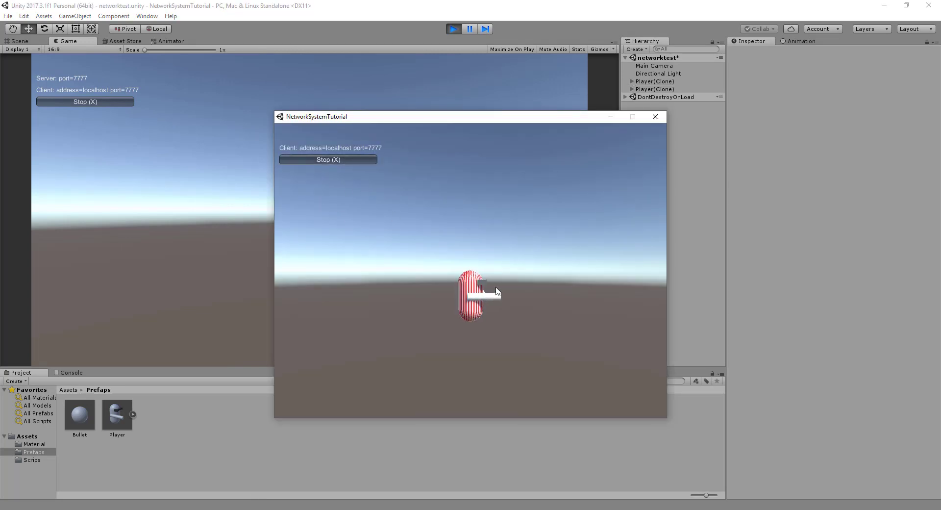
pyautogui.press('Up')
pyautogui.press('Right')
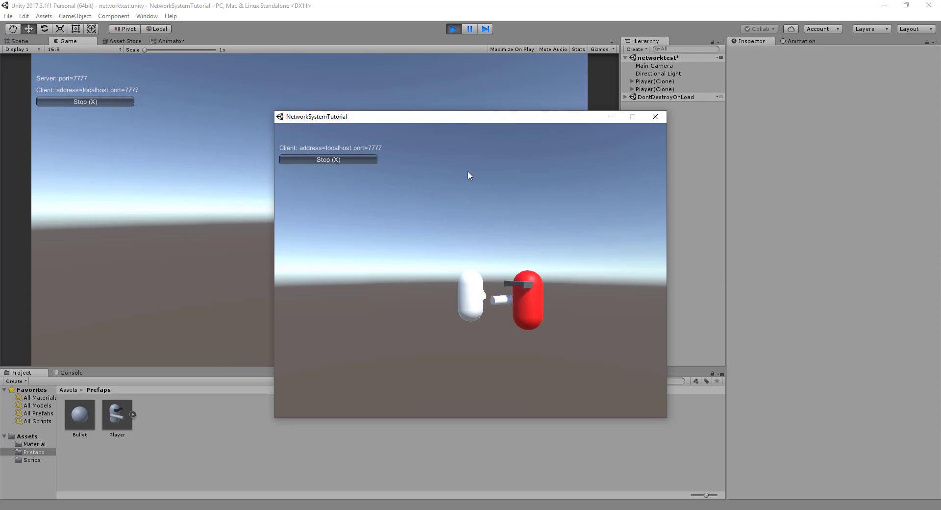
pyautogui.moveTo(443, 119); pyautogui.dragTo(652, 121)
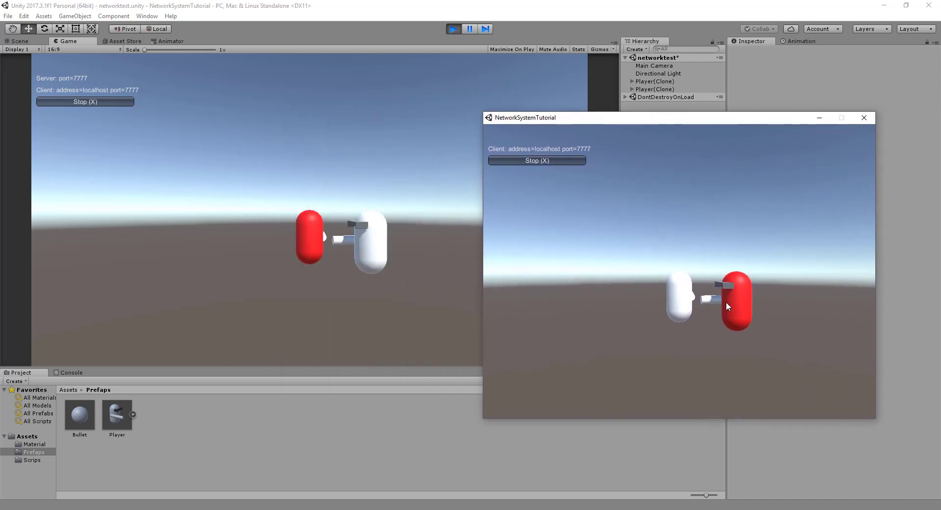
pyautogui.press('space')
pyautogui.press('space')
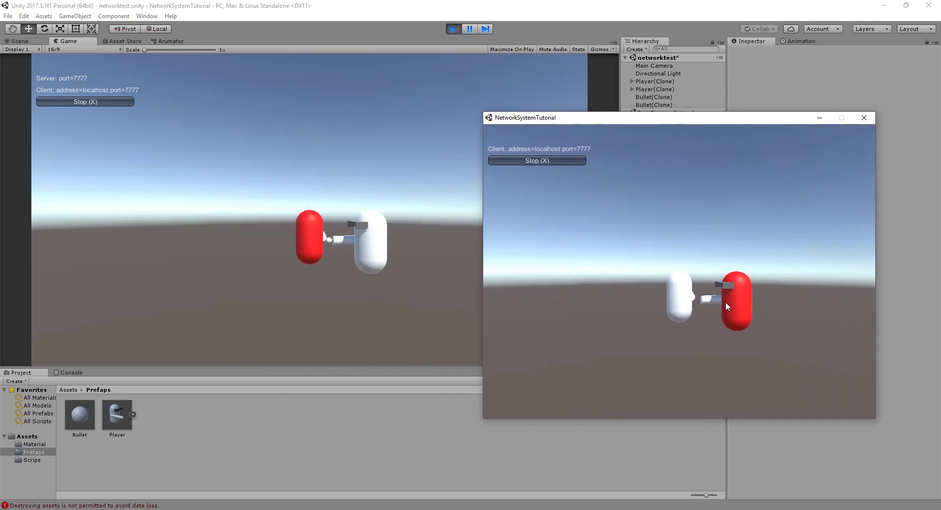
pyautogui.press('space')
pyautogui.press('space')
pyautogui.press('space')
# Fire bullets from the host player in both directions, then stop play mode.
pyautogui.click(379, 31)
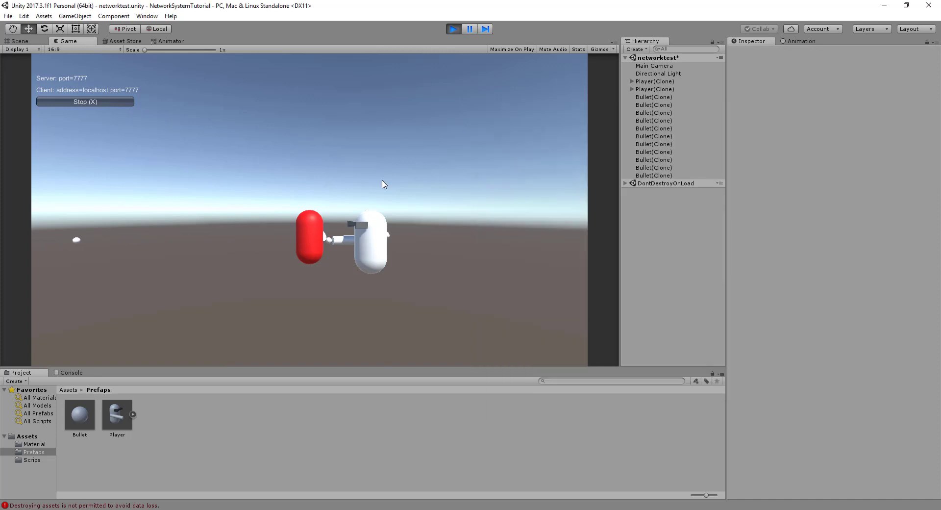
pyautogui.press('space')
pyautogui.press('space')
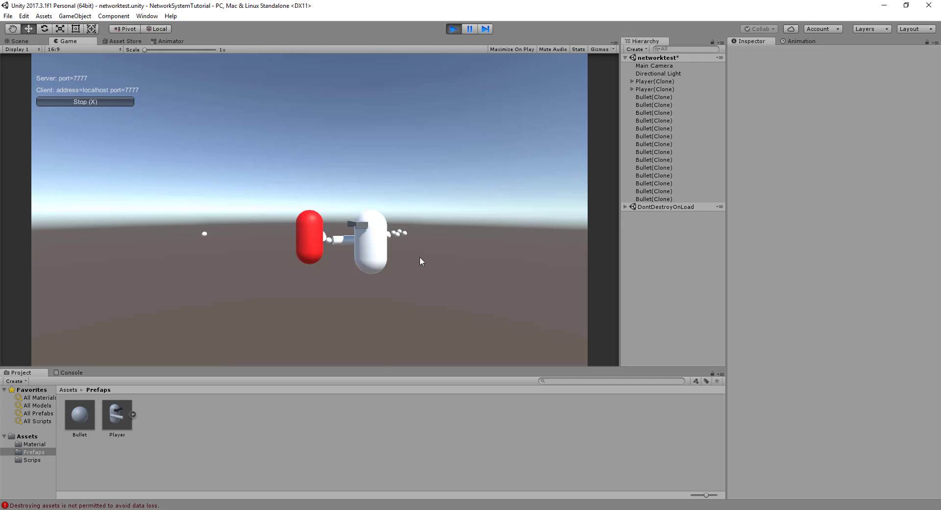
pyautogui.press('Right')
pyautogui.press('Left')
pyautogui.press('space')
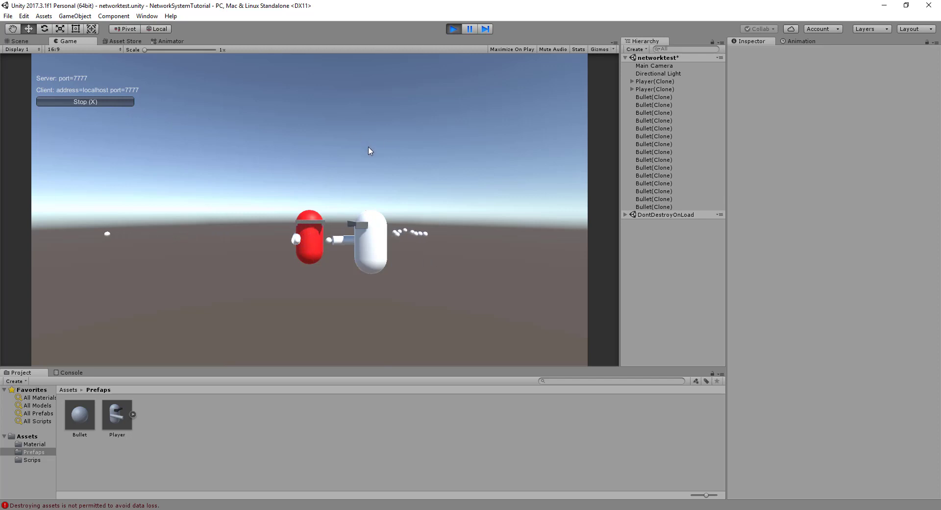
pyautogui.press('space')
pyautogui.press('space')
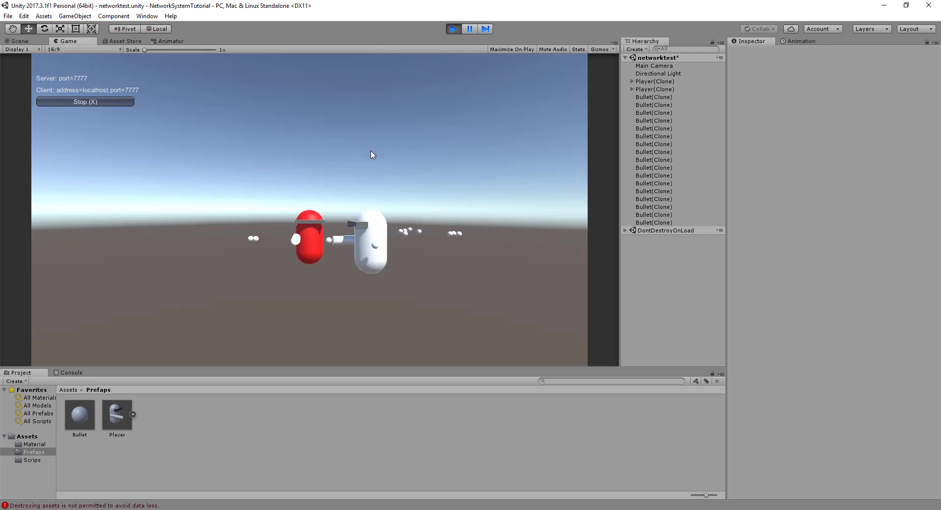
pyautogui.click(461, 30)
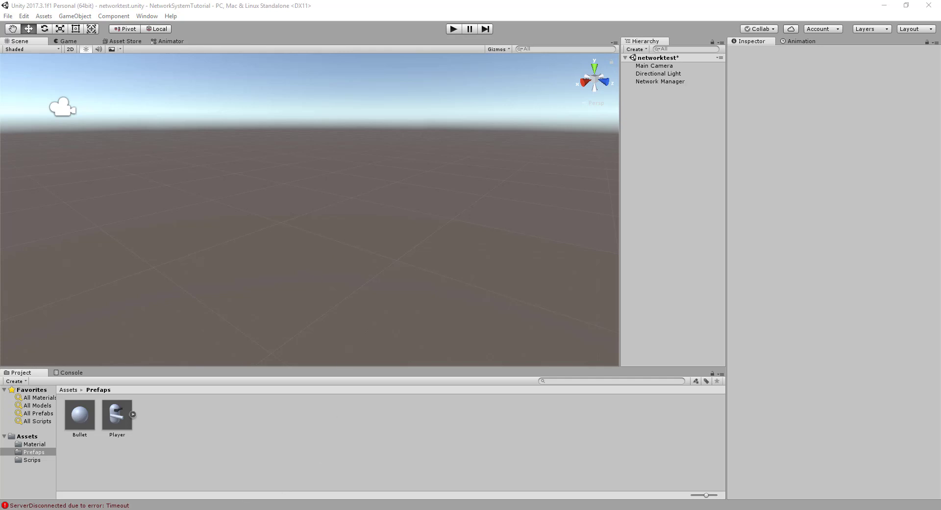
# Change both bullet references on the velocity line (line 40) to bulletcontainer.
pyautogui.hotkey('alt', 'Tab')
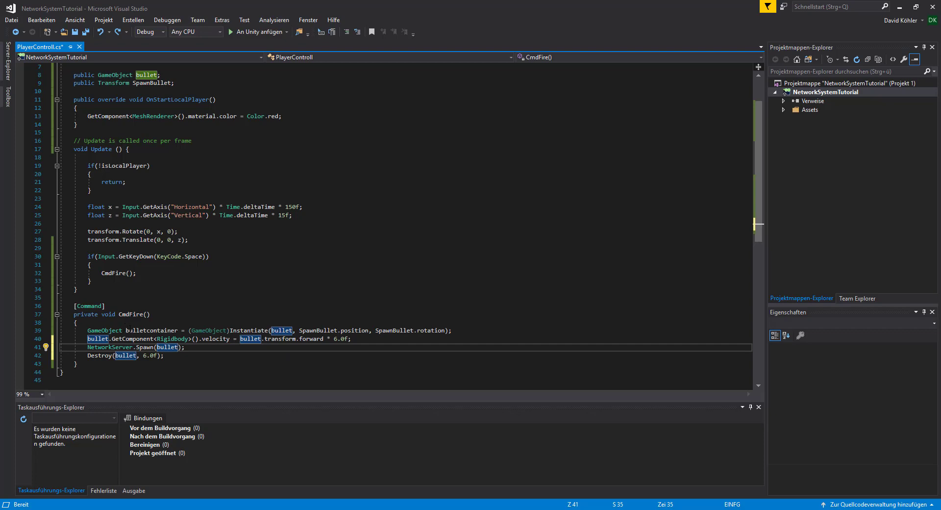
pyautogui.click(127, 330)
pyautogui.click(97, 338)
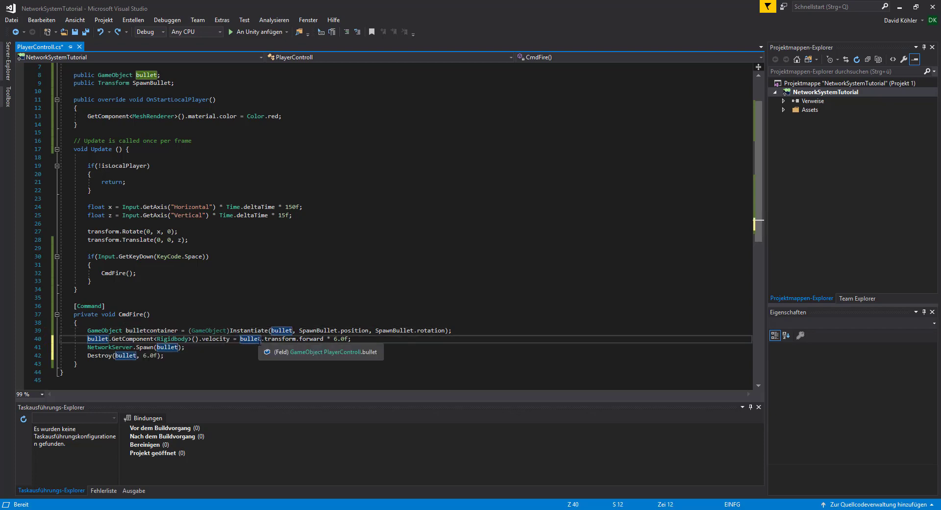
pyautogui.click(121, 354)
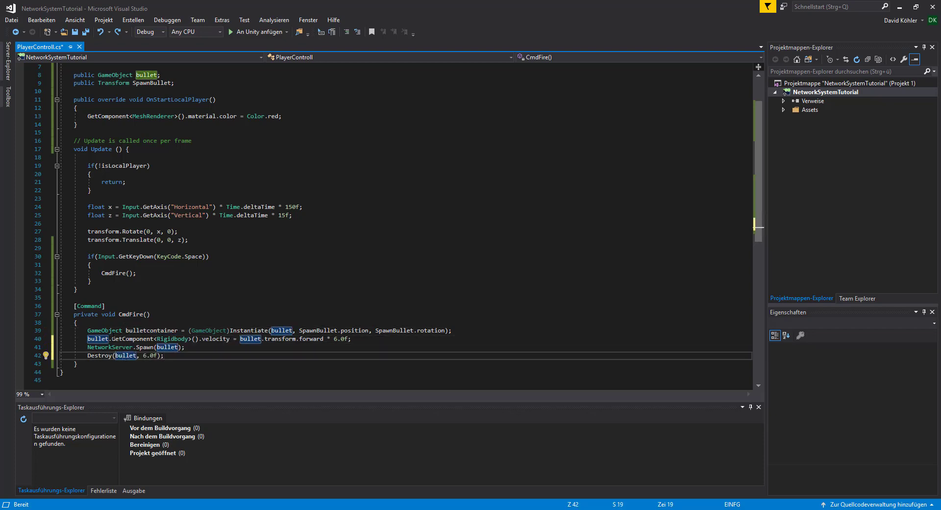
pyautogui.click(109, 339)
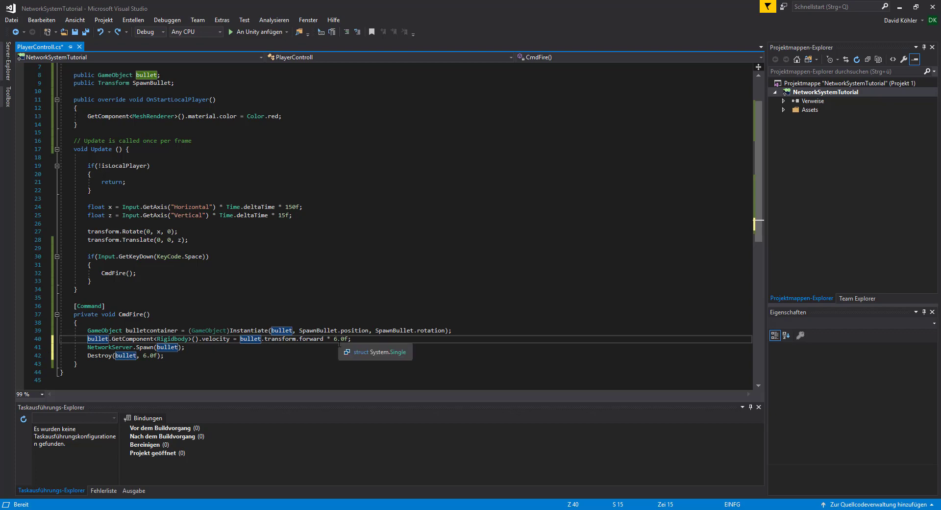
pyautogui.write('co')
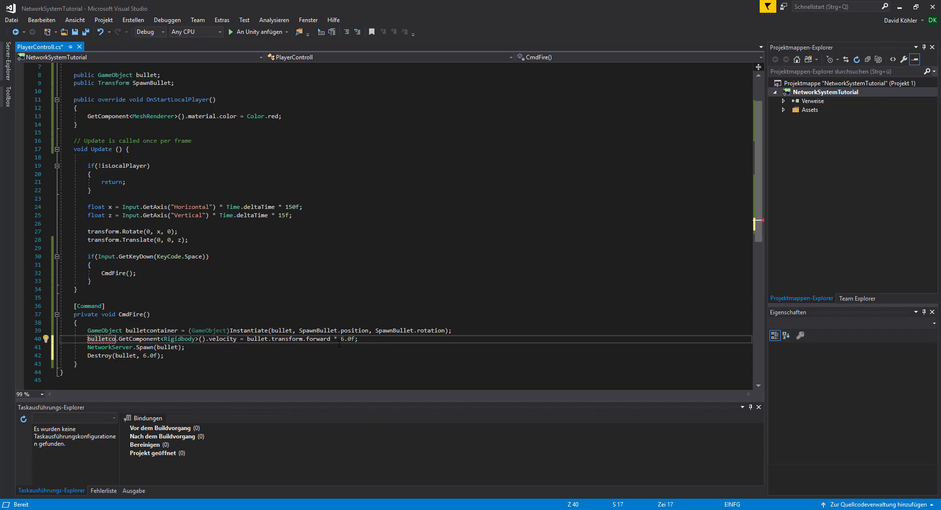
pyautogui.write('ntainer')
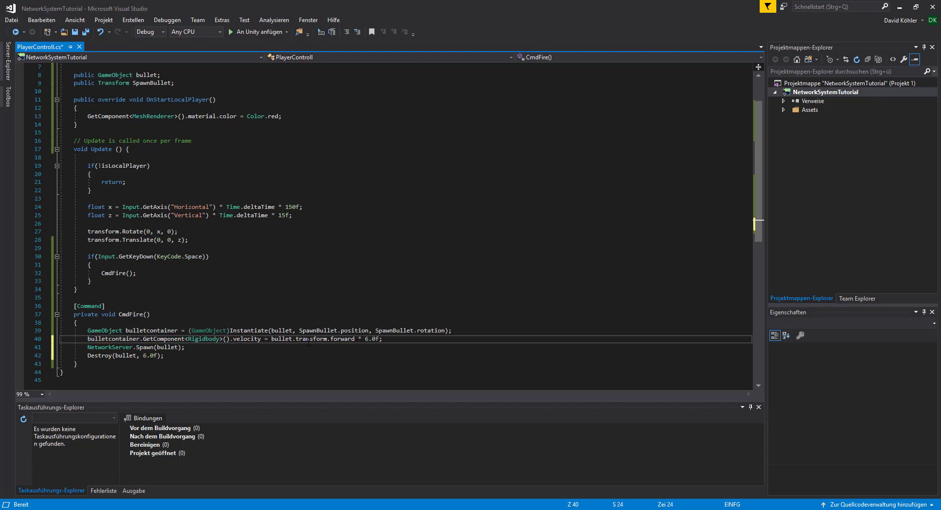
pyautogui.click(293, 339)
pyautogui.write('conta')
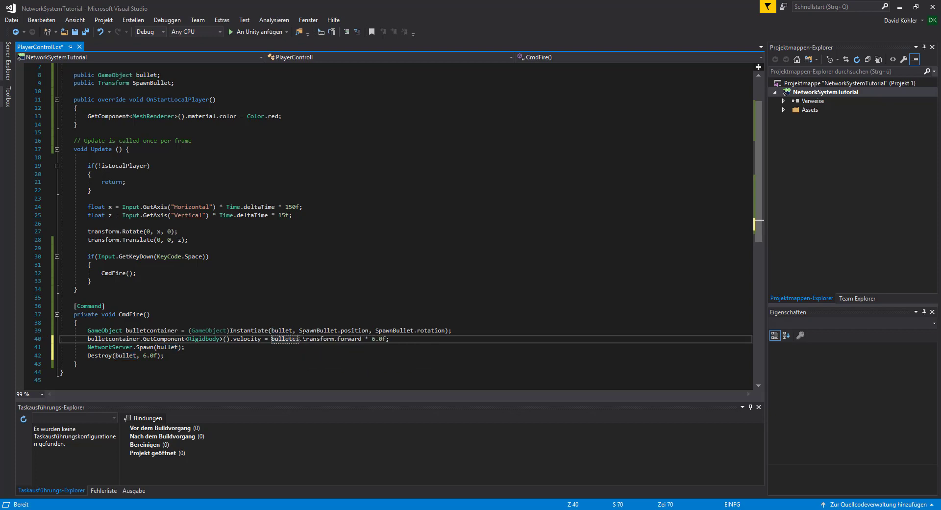
pyautogui.write('iner')
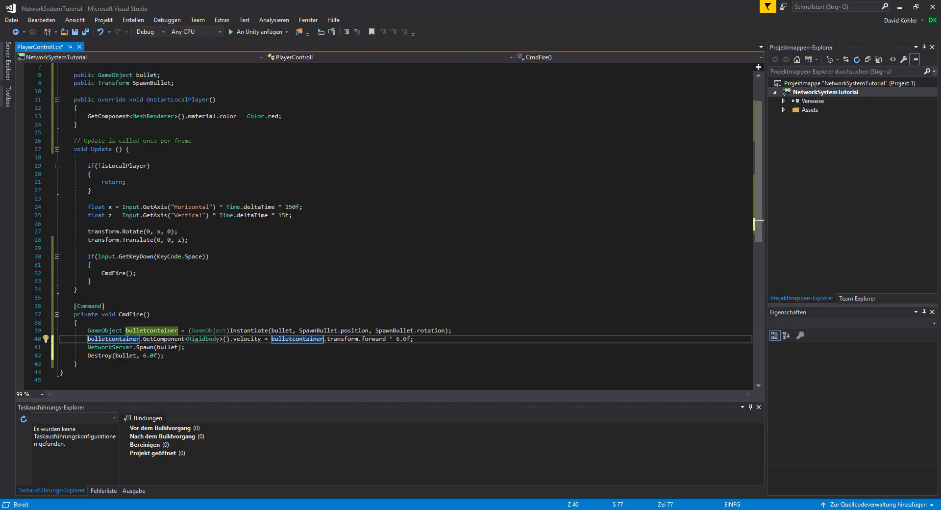
# Pass bulletcontainer to NetworkServer.Spawn and Destroy, then save PlayerControll.cs.
pyautogui.click(173, 347)
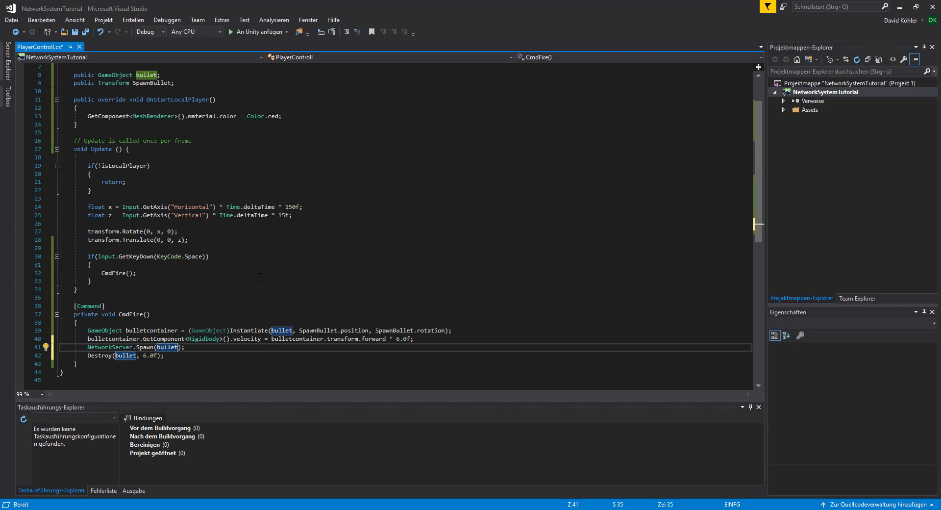
pyautogui.write('con')
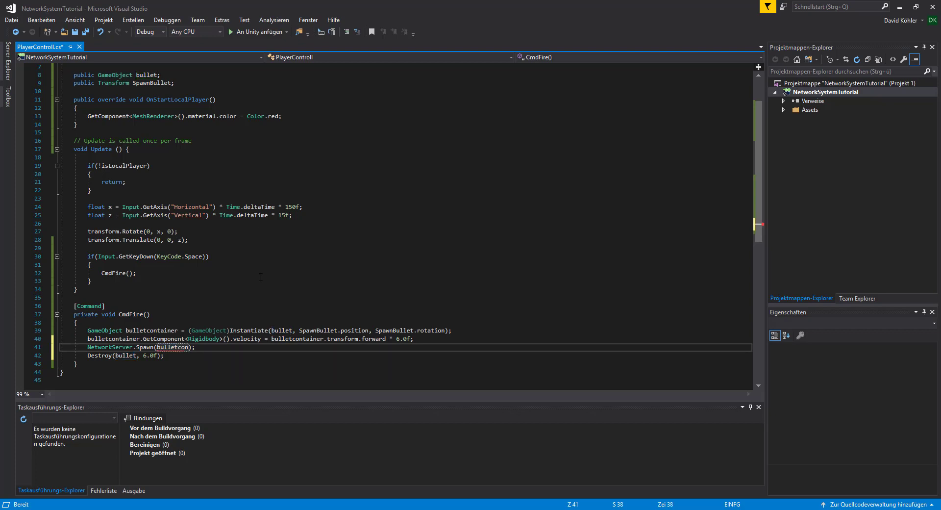
pyautogui.write('tain')
pyautogui.write('er')
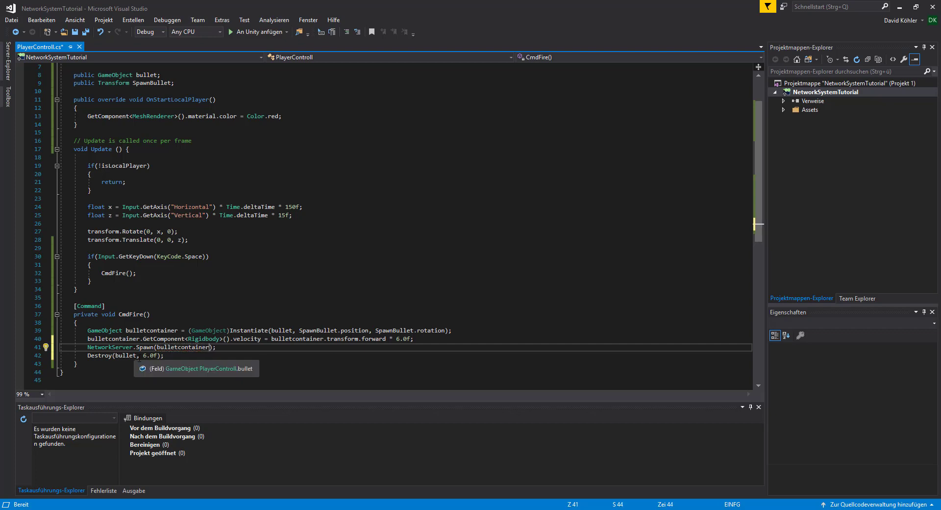
pyautogui.click(136, 355)
pyautogui.write('con')
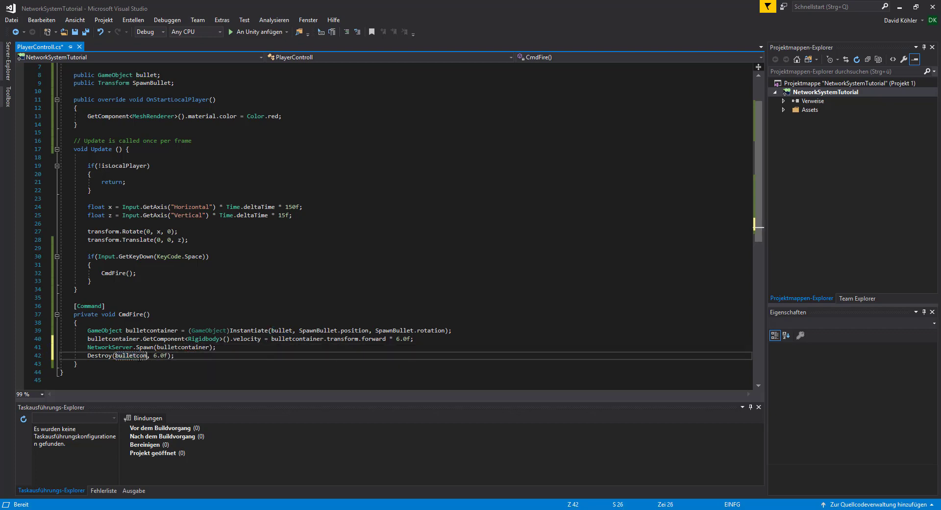
pyautogui.write('tai')
pyautogui.write('ner')
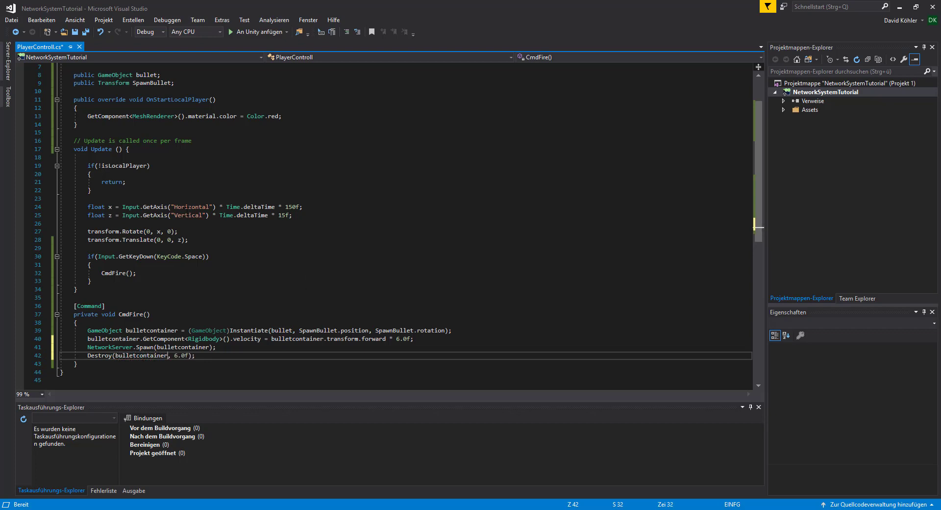
pyautogui.hotkey('ctrl', 's')
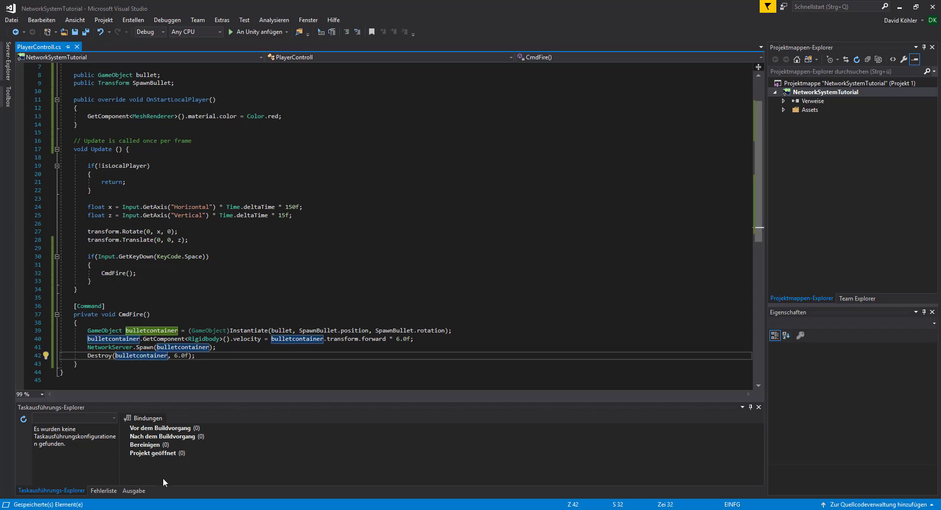
pyautogui.hotkey('alt', 'Tab')
# Build and run the game, host via LAN Host in the editor, and join as LAN Client from the build.
pyautogui.click(8, 16)
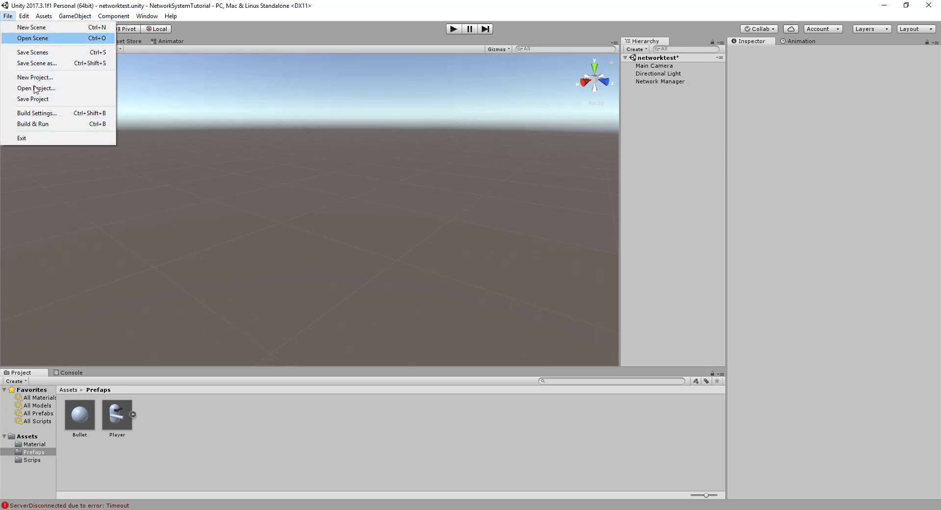
pyautogui.click(38, 123)
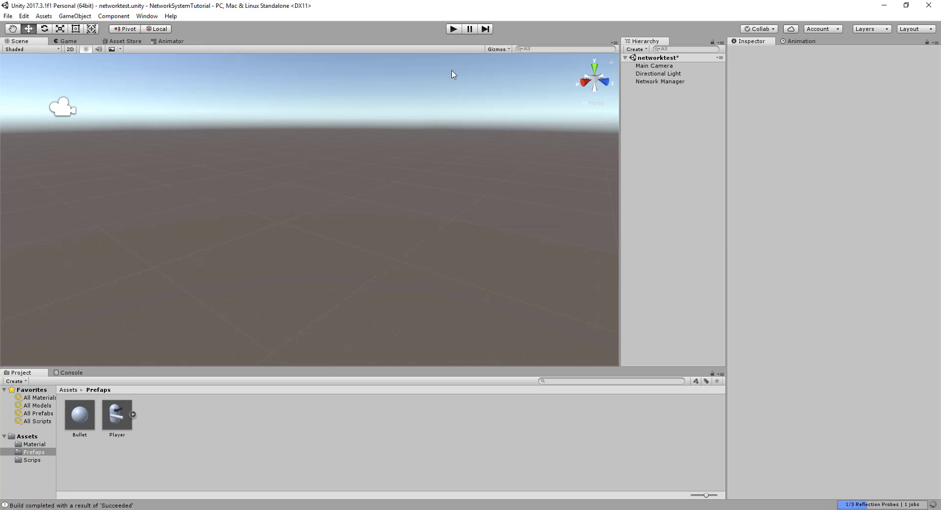
pyautogui.click(455, 28)
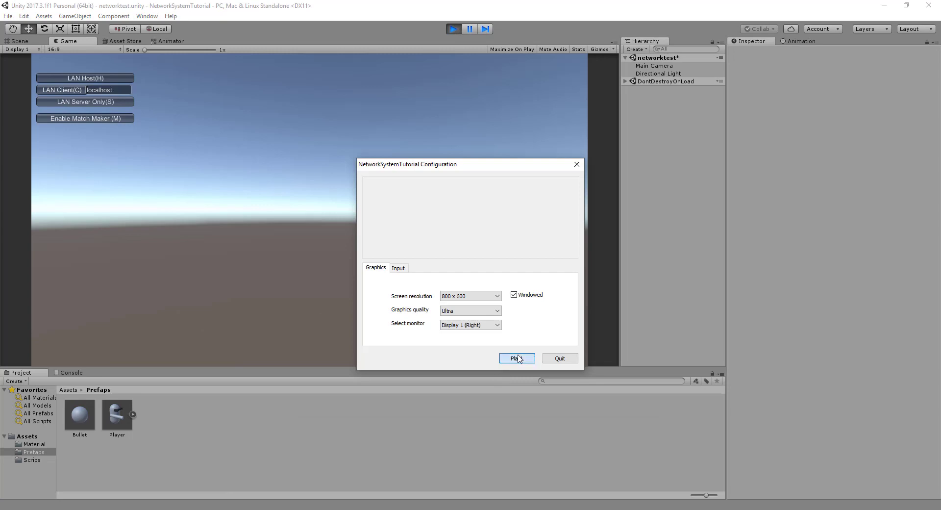
pyautogui.click(512, 358)
pyautogui.click(112, 78)
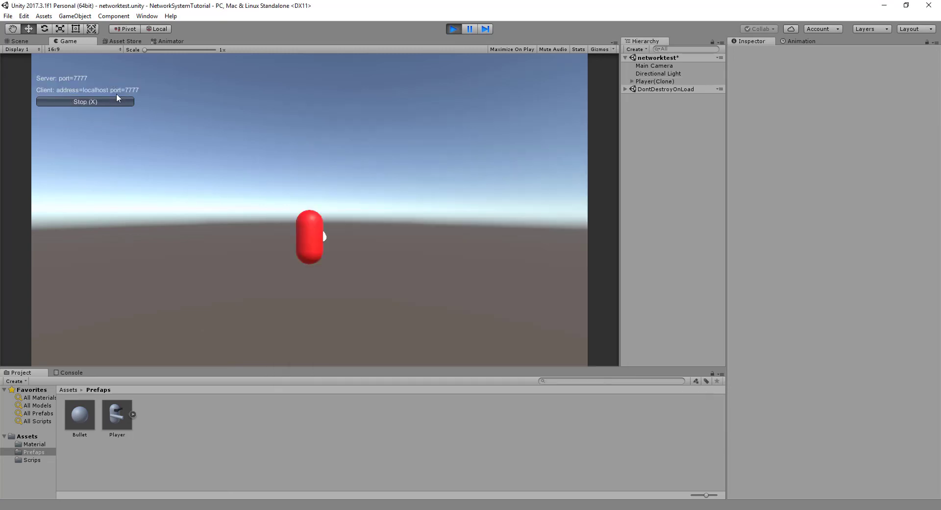
pyautogui.hotkey('alt', 'Tab')
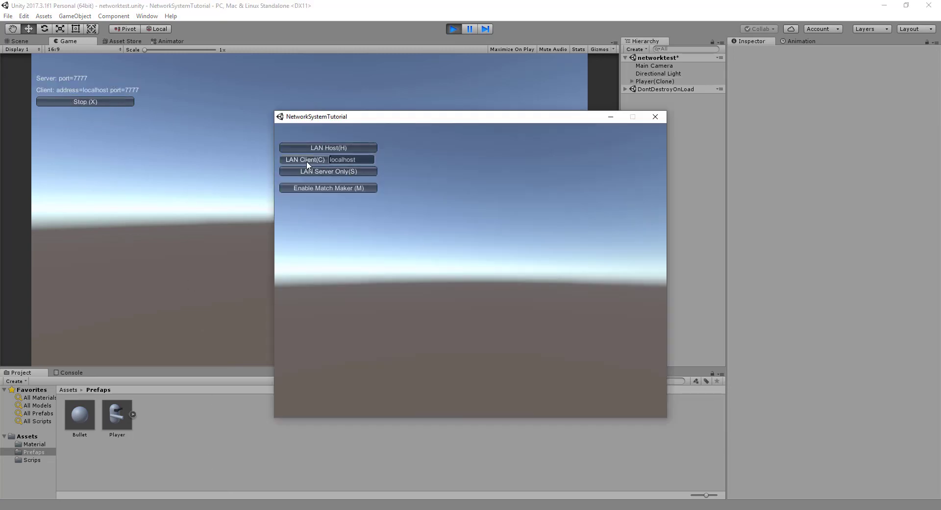
pyautogui.click(321, 161)
# Walk the red client player around and up to the white player, then fire a bullet.
pyautogui.press('Right')
pyautogui.press('Up')
pyautogui.press('Down')
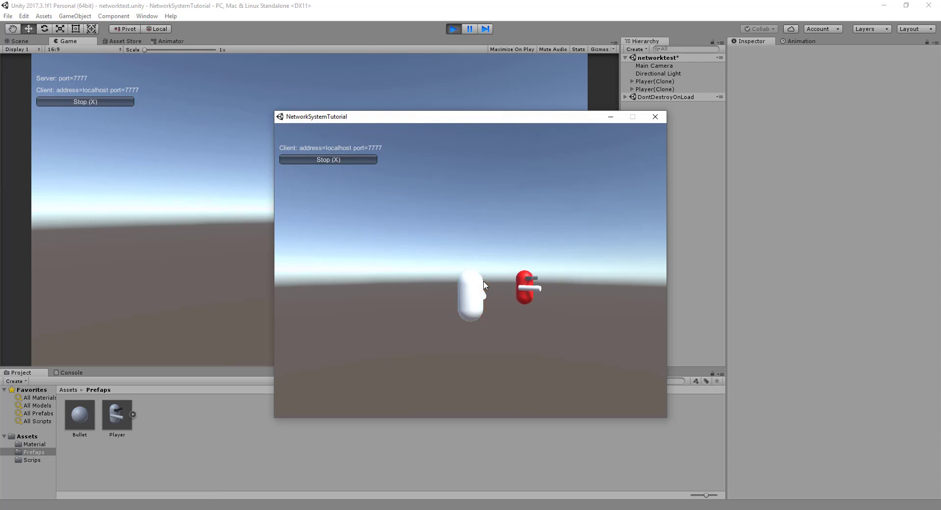
pyautogui.press('Up')
pyautogui.press('Right')
pyautogui.press('Up')
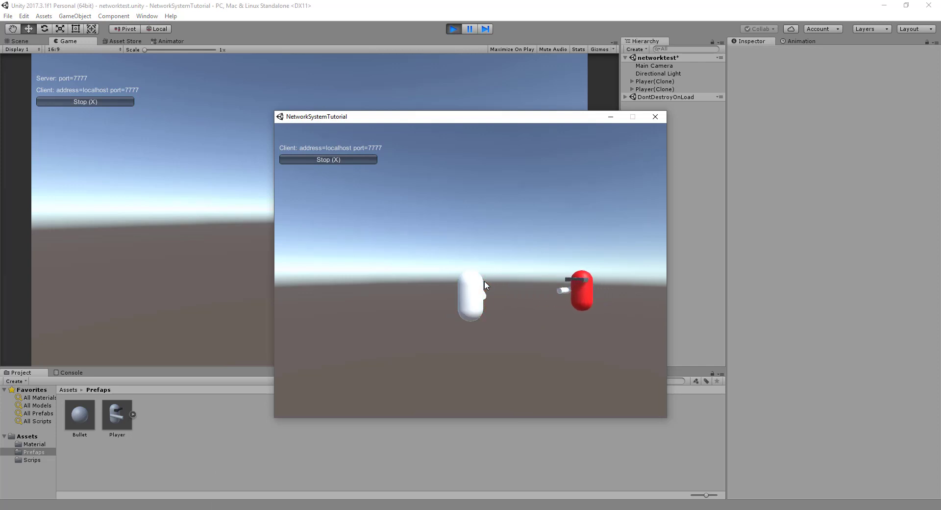
pyautogui.press('Left')
pyautogui.press('Up')
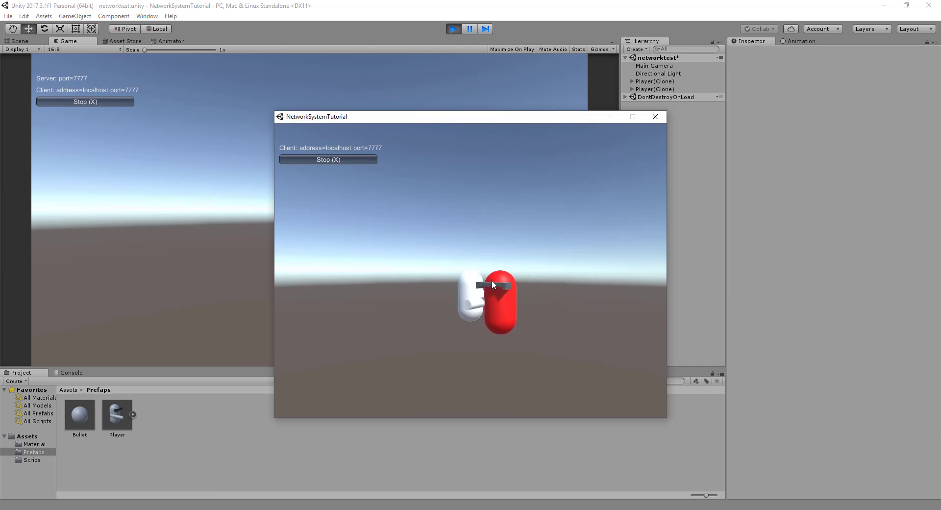
pyautogui.press('Down')
pyautogui.press('space')
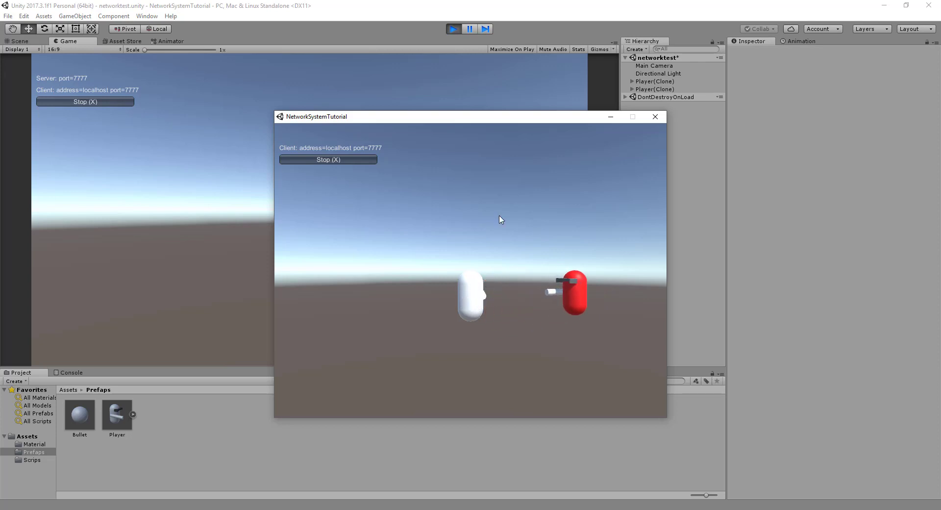
# Fire more bullets while switching between build and editor windows to see them in both.
pyautogui.moveTo(471, 120); pyautogui.dragTo(693, 83)
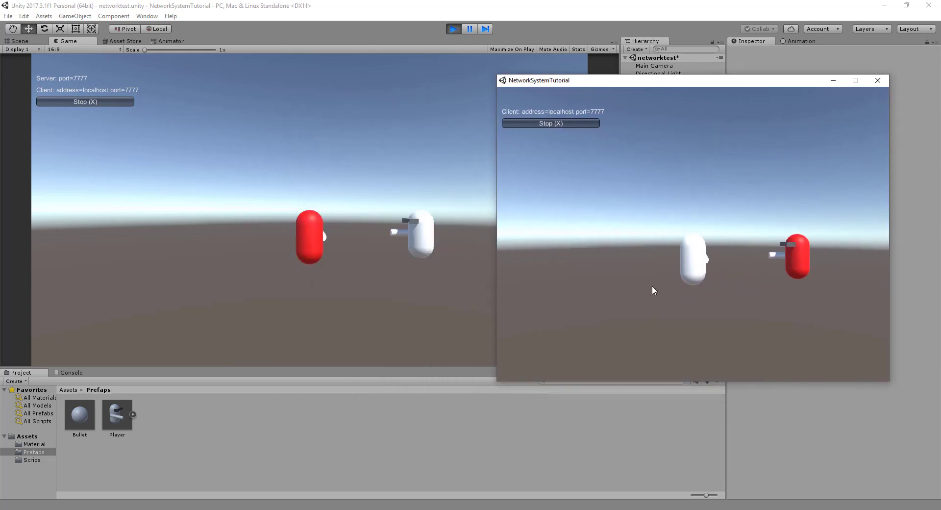
pyautogui.press('space')
pyautogui.press('space')
pyautogui.press('space')
pyautogui.press('space')
pyautogui.press('space')
pyautogui.press('space')
pyautogui.press('space')
pyautogui.click(335, 50)
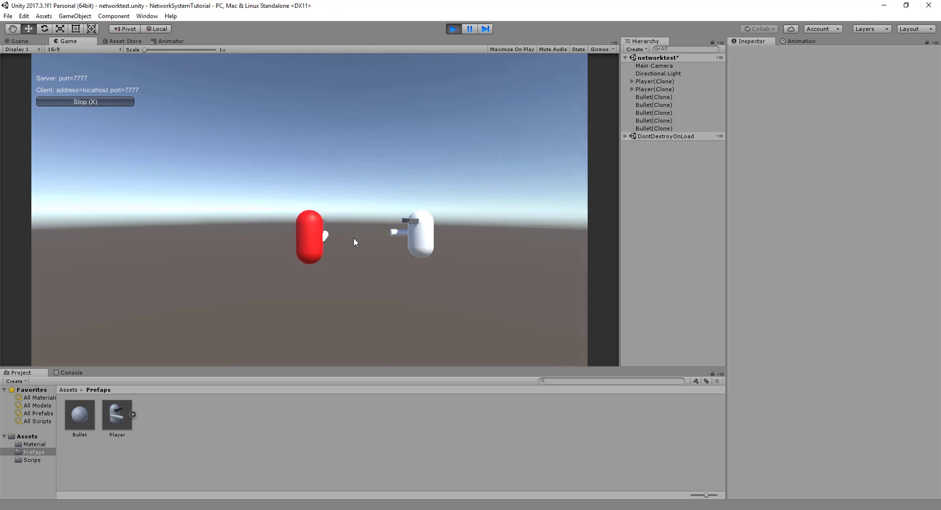
pyautogui.press('Right')
pyautogui.press('space')
pyautogui.press('Right')
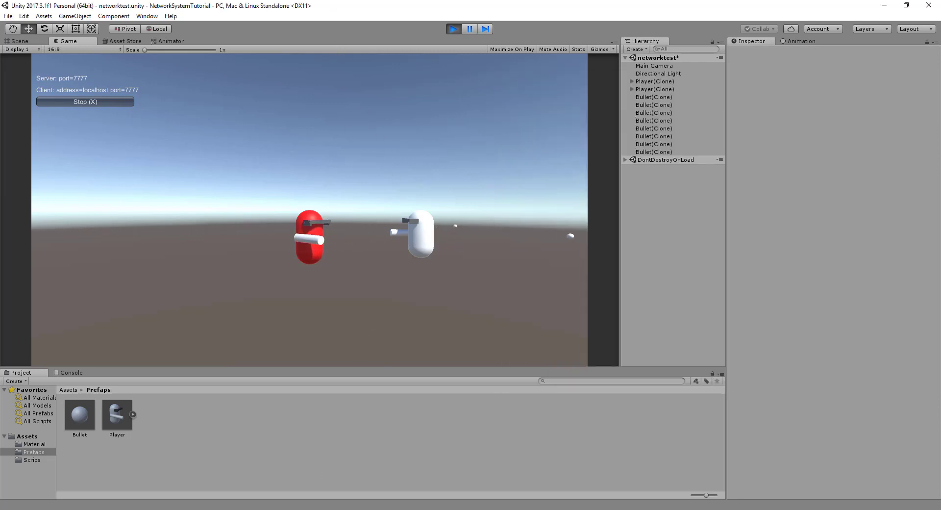
pyautogui.hotkey('alt', 'Tab')
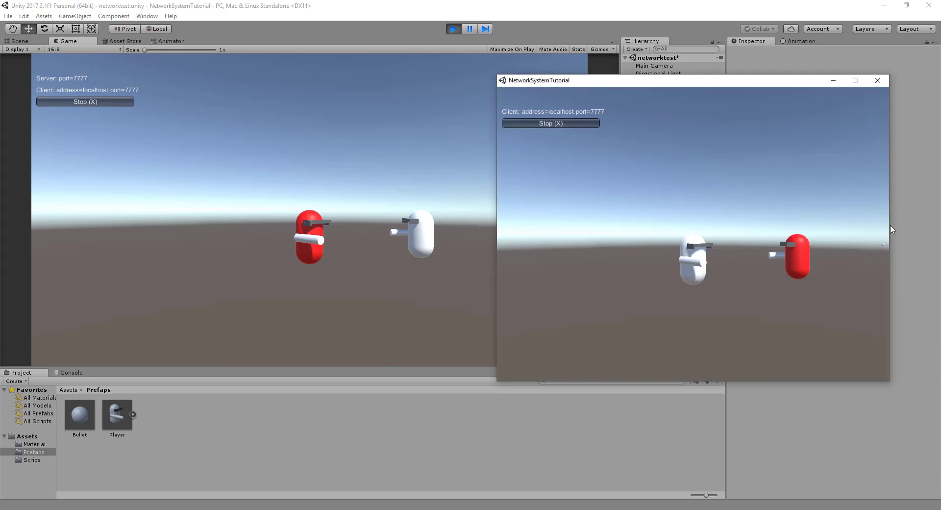
pyautogui.click(319, 257)
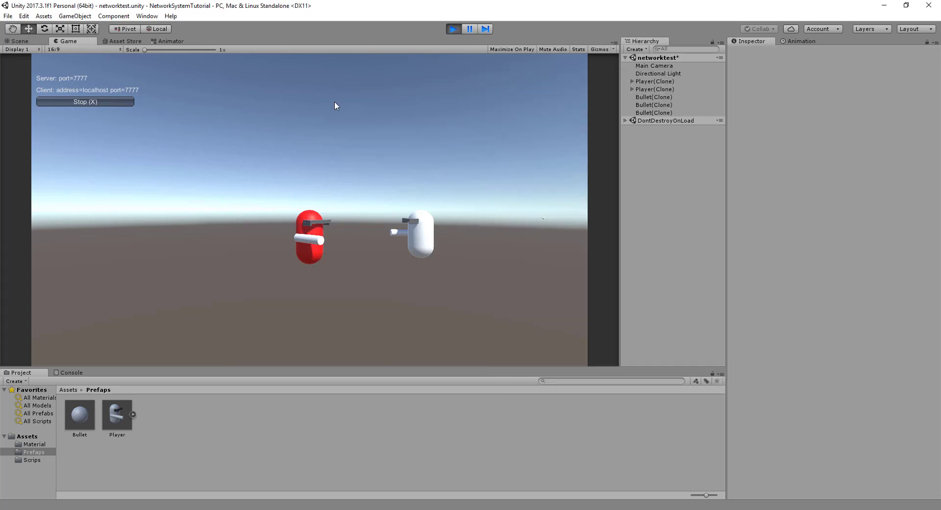
pyautogui.press('space')
pyautogui.press('space')
pyautogui.press('space')
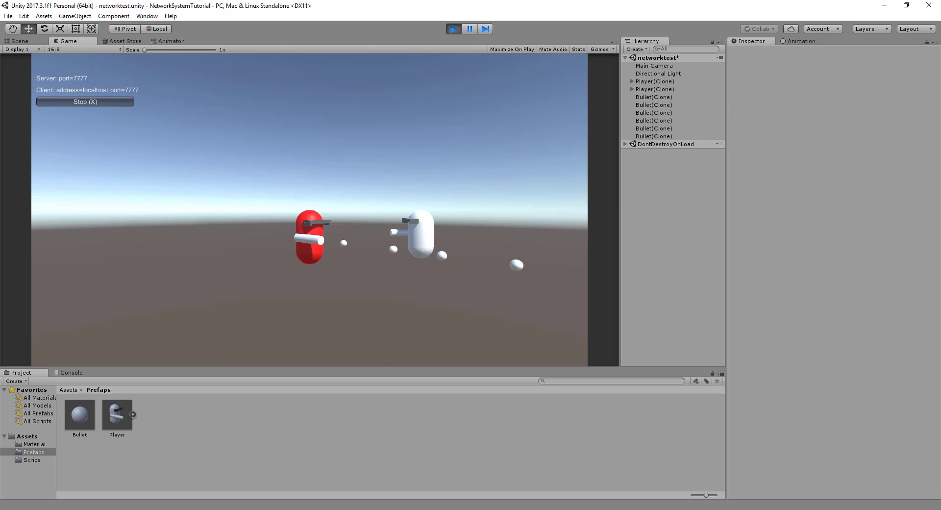
pyautogui.hotkey('alt', 'Tab')
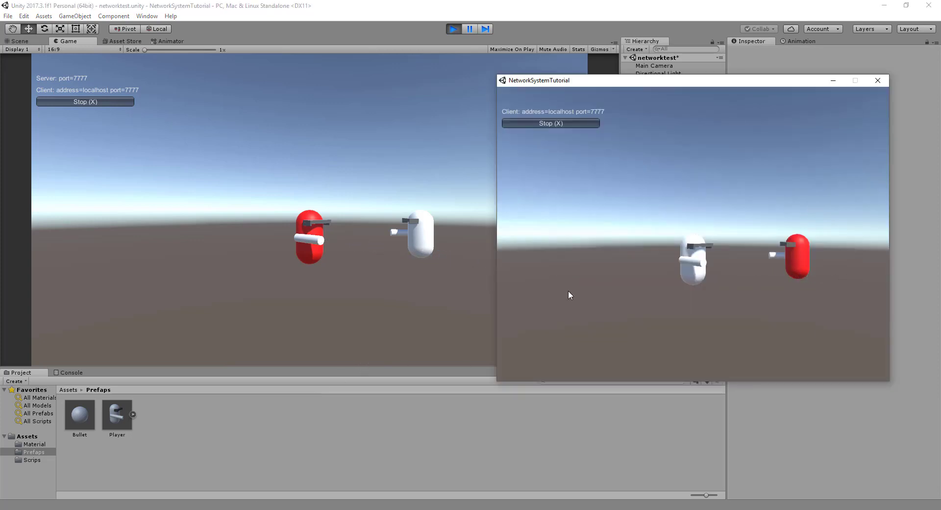